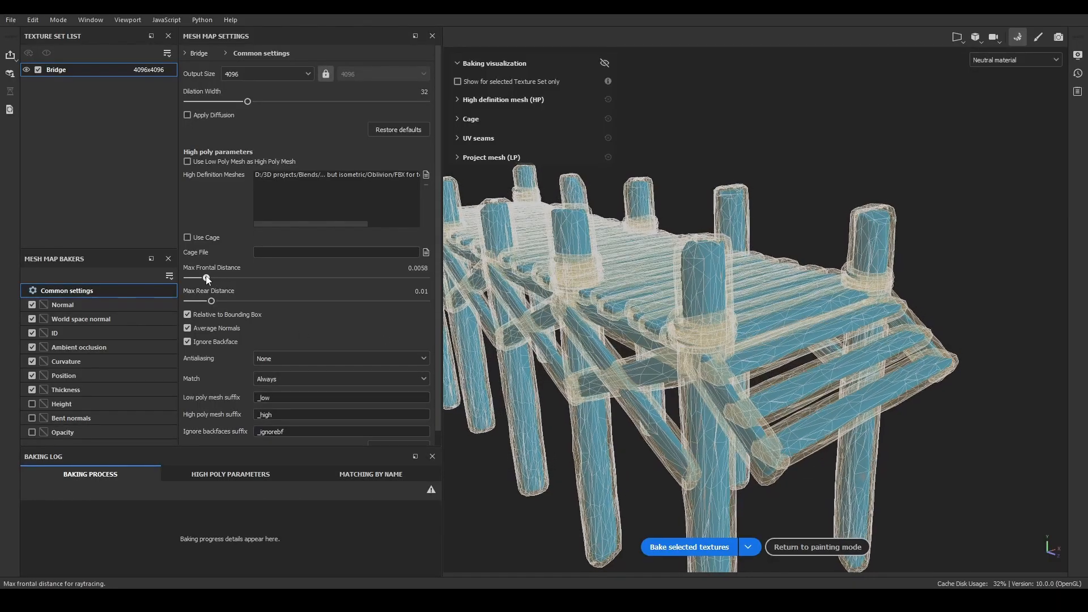
# Exclude the ID map from the Bridge texture set's bakers and bake the selected textures
pyautogui.click(32, 333)
pyautogui.keyDown('alt'); pyautogui.moveTo(566, 283); pyautogui.dragTo(668, 317); pyautogui.keyUp('alt')
pyautogui.click(689, 546)
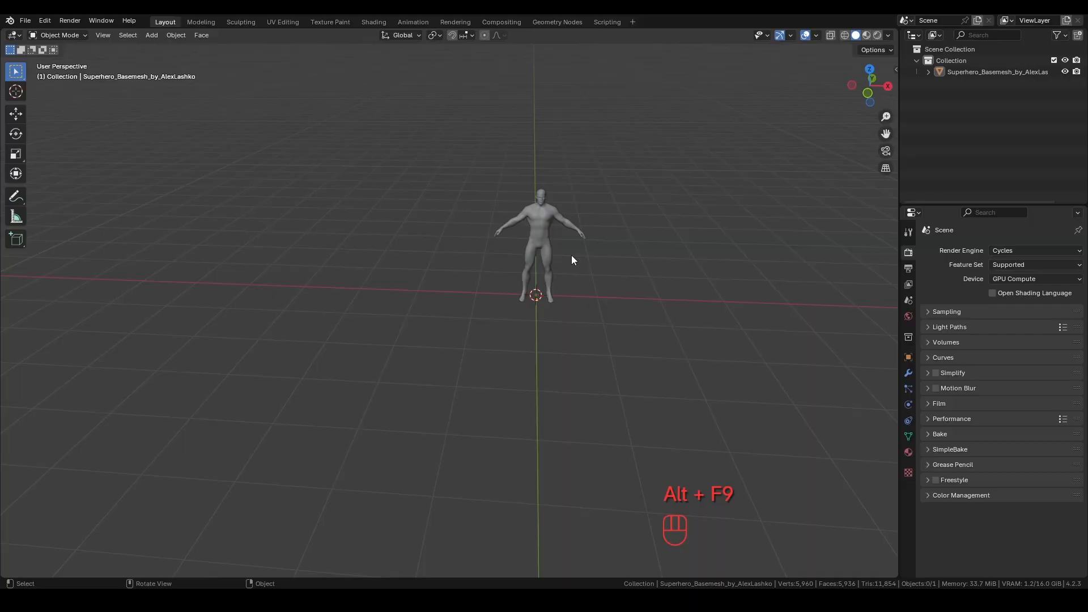
# In Blender, move the superhero base mesh along the Y axis away from the world origin and deselect it
pyautogui.click(571, 260)
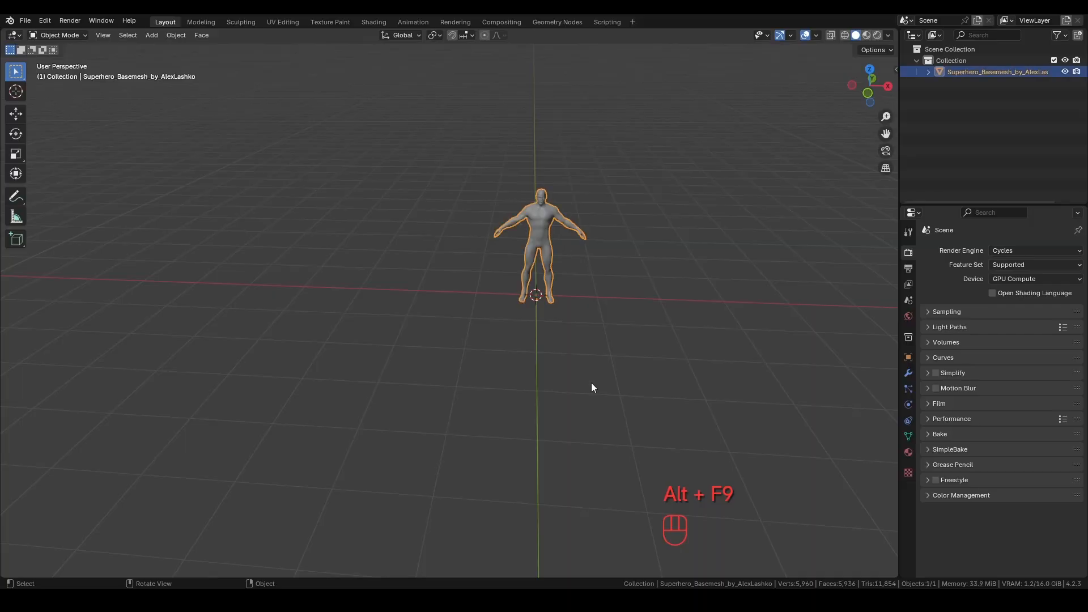
pyautogui.moveTo(590, 382); pyautogui.dragTo(627, 404, button='middle')
pyautogui.press('g')
pyautogui.press('y')
pyautogui.click(751, 404)
pyautogui.click(474, 359)
# Add a 32-vertex cylinder at the origin with a radius of about 16 cm, a depth of 396 cm and no cap fill
pyautogui.hotkey('shift', 'a')
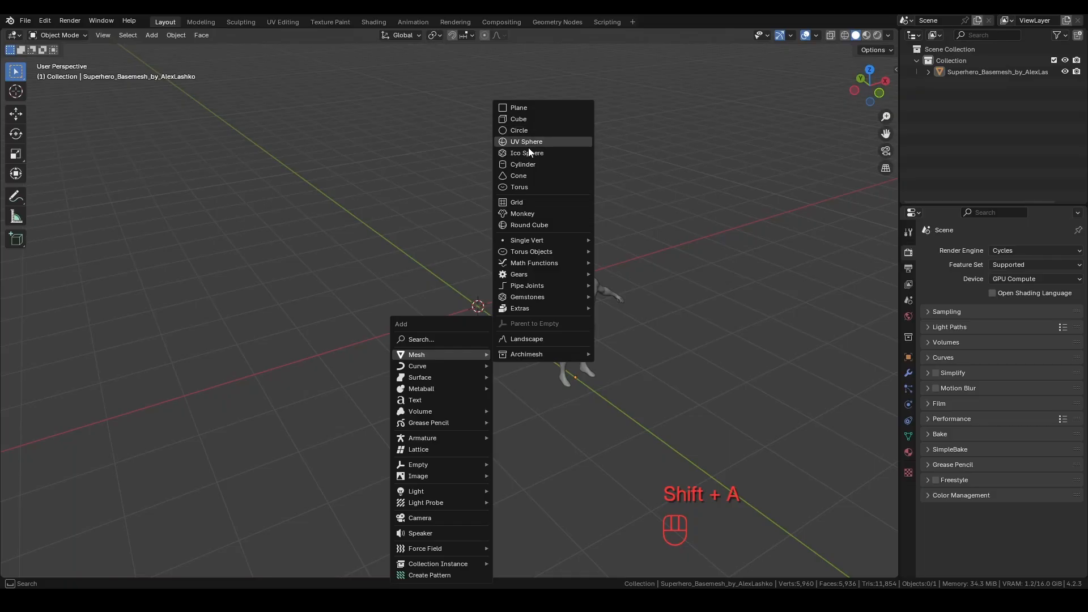
pyautogui.click(527, 164)
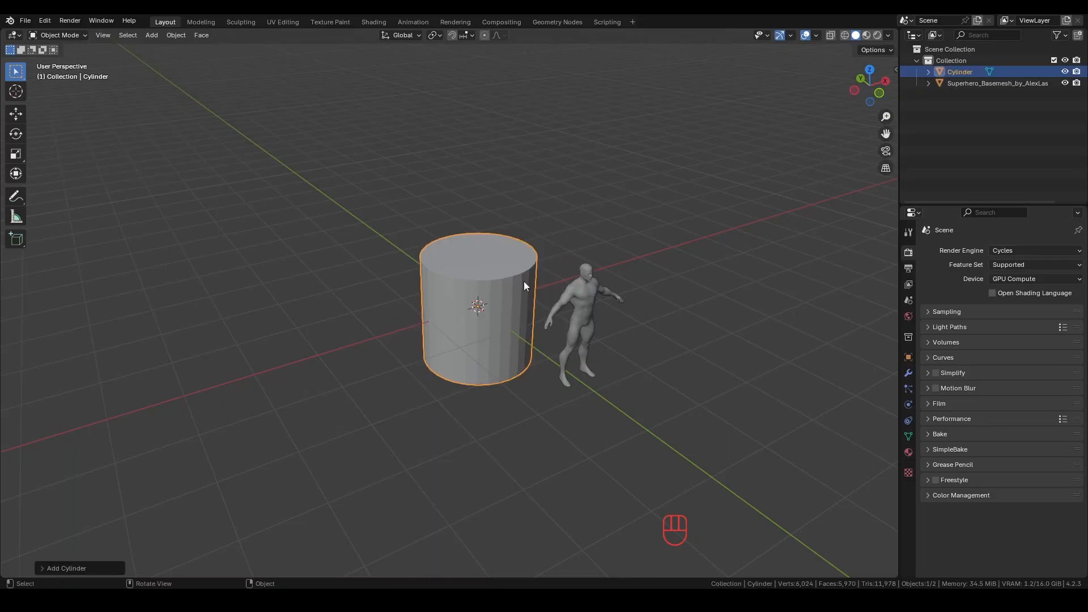
pyautogui.click(43, 567)
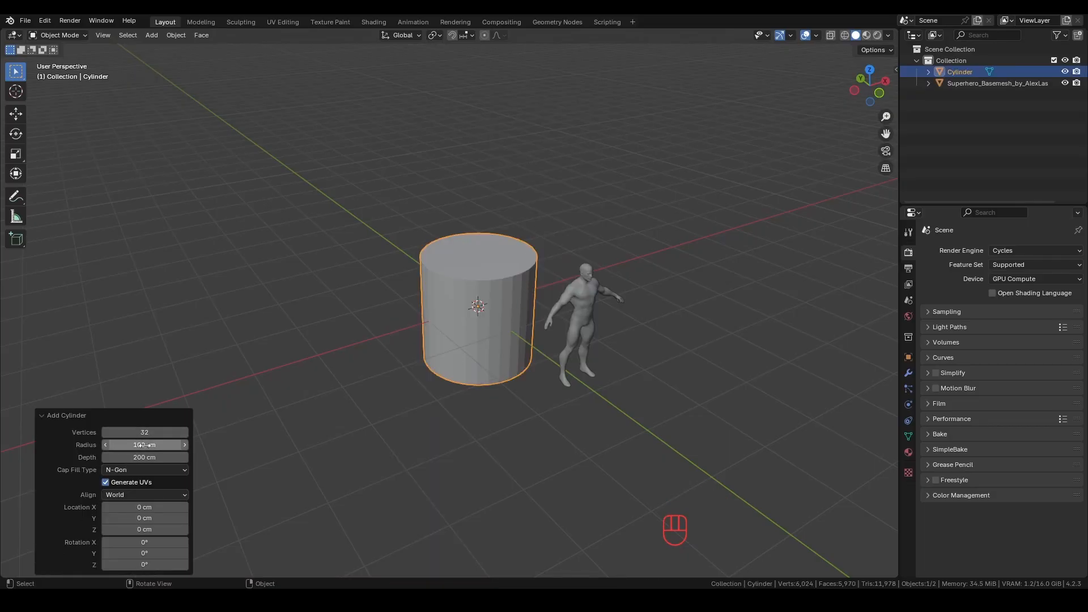
pyautogui.moveTo(145, 444); pyautogui.dragTo(966, 439)
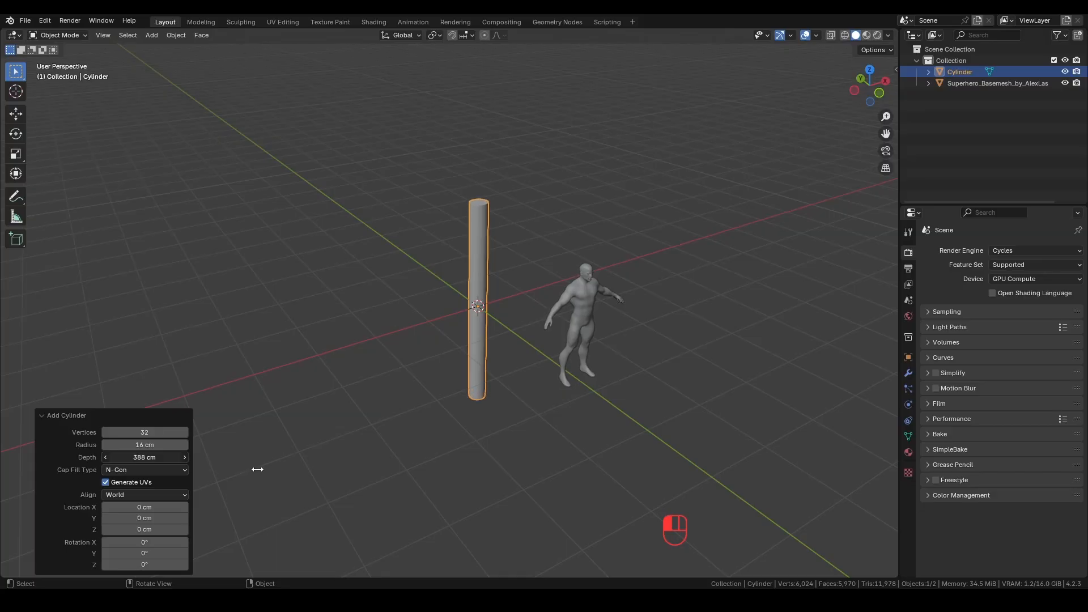
pyautogui.click(120, 470)
pyautogui.click(121, 477)
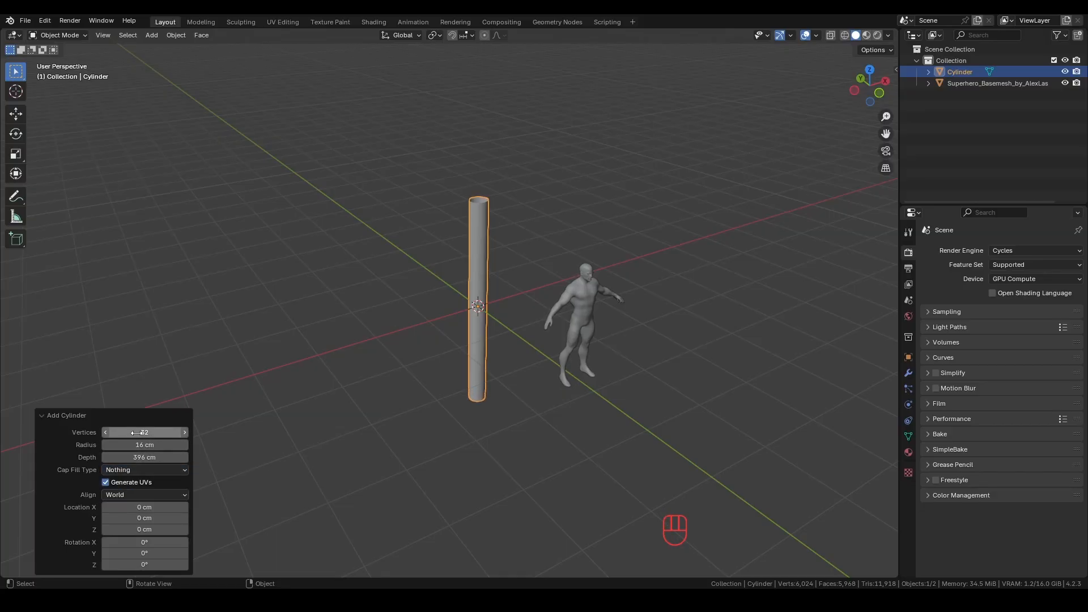
pyautogui.moveTo(141, 445); pyautogui.dragTo(138, 445)
# Enter Edit Mode and add 23 evenly spaced loop cuts along the cylinder's length, leaving nothing selected
pyautogui.press('Tab')
pyautogui.moveTo(479, 244); pyautogui.dragTo(504, 272, button='middle')
pyautogui.scroll(4, 607, 303)
pyautogui.moveTo(607, 304); pyautogui.dragTo(578, 272, button='middle')
pyautogui.scroll(-2, 536, 427)
pyautogui.keyDown('shift'); pyautogui.moveTo(537, 427); pyautogui.dragTo(520, 360, button='middle'); pyautogui.keyUp('shift')
pyautogui.scroll(-1, 520, 360)
pyautogui.hotkey('ctrl', 'r')
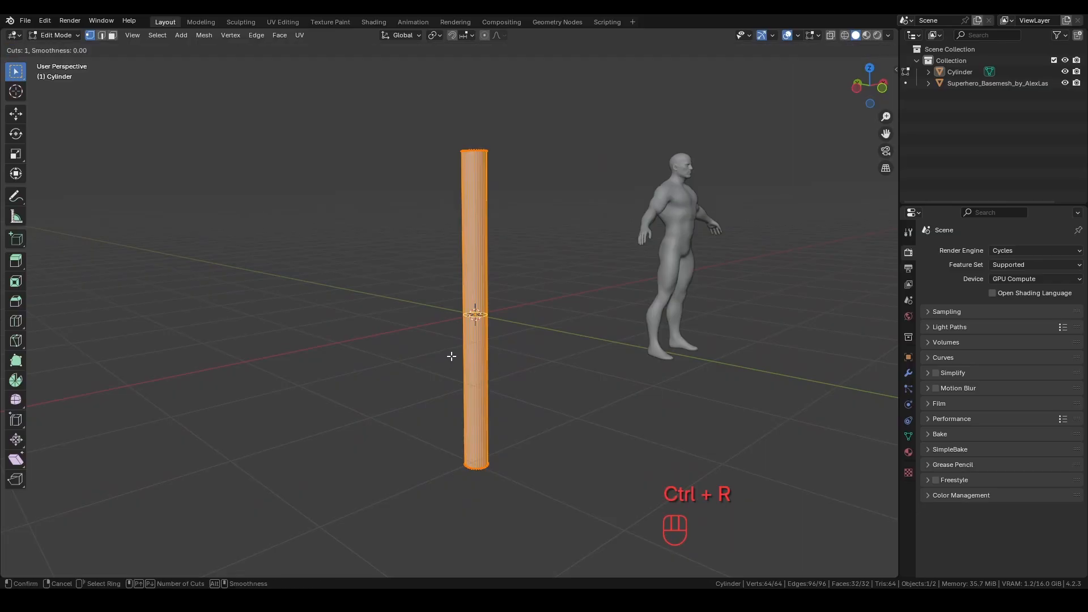
pyautogui.scroll(20, 481, 369)
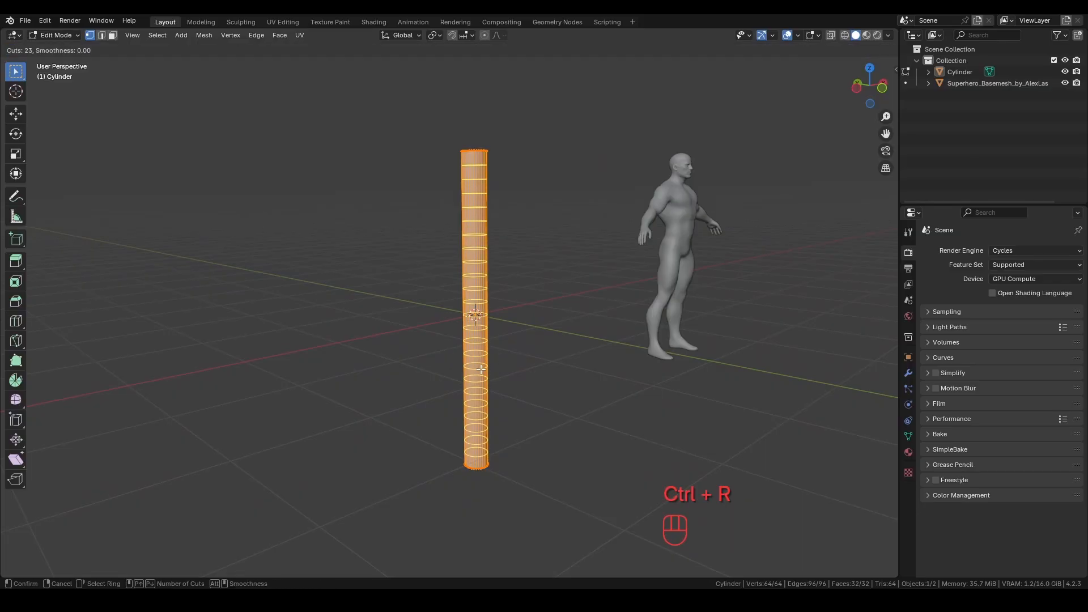
pyautogui.click(482, 369)
pyautogui.rightClick(538, 284)
pyautogui.click(539, 237)
pyautogui.moveTo(540, 236); pyautogui.dragTo(537, 263, button='middle')
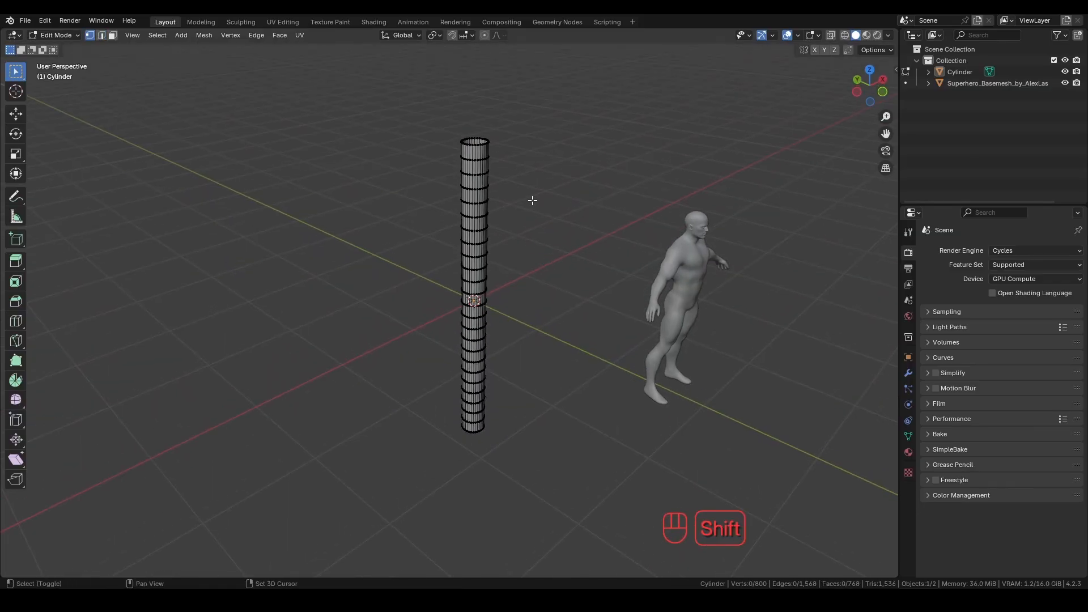
# Select the cylinder's open top edge loop and close it with Grid Fill at a span of 8
pyautogui.keyDown('shift'); pyautogui.moveTo(532, 199); pyautogui.dragTo(544, 376, button='middle'); pyautogui.keyUp('shift')
pyautogui.scroll(5, 543, 379)
pyautogui.keyDown('shift'); pyautogui.moveTo(608, 422); pyautogui.dragTo(463, 364, button='middle'); pyautogui.keyUp('shift')
pyautogui.press('2')
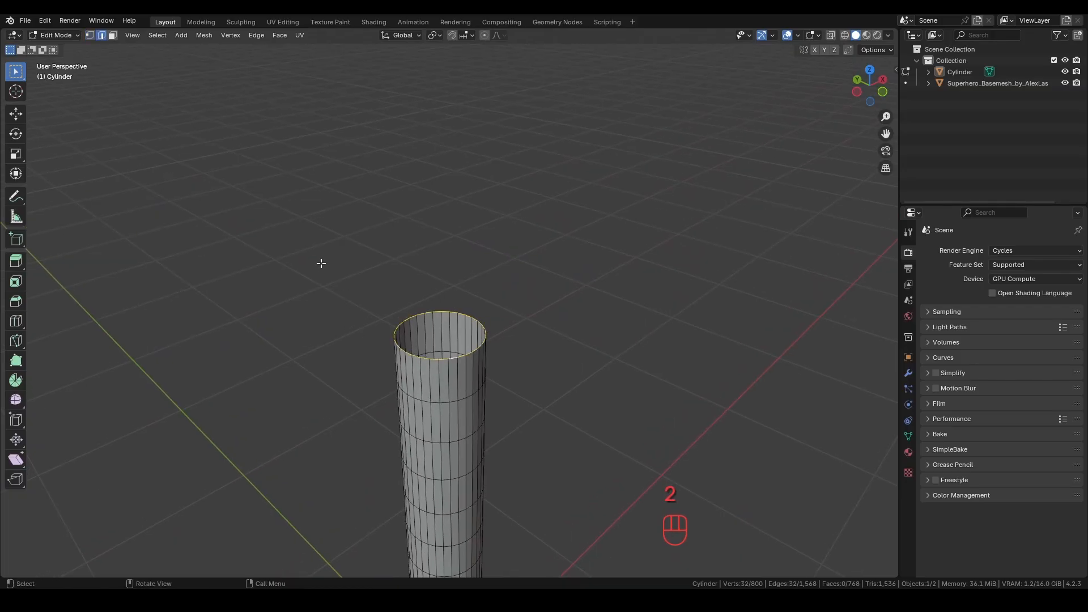
pyautogui.click(280, 35)
pyautogui.click(276, 168)
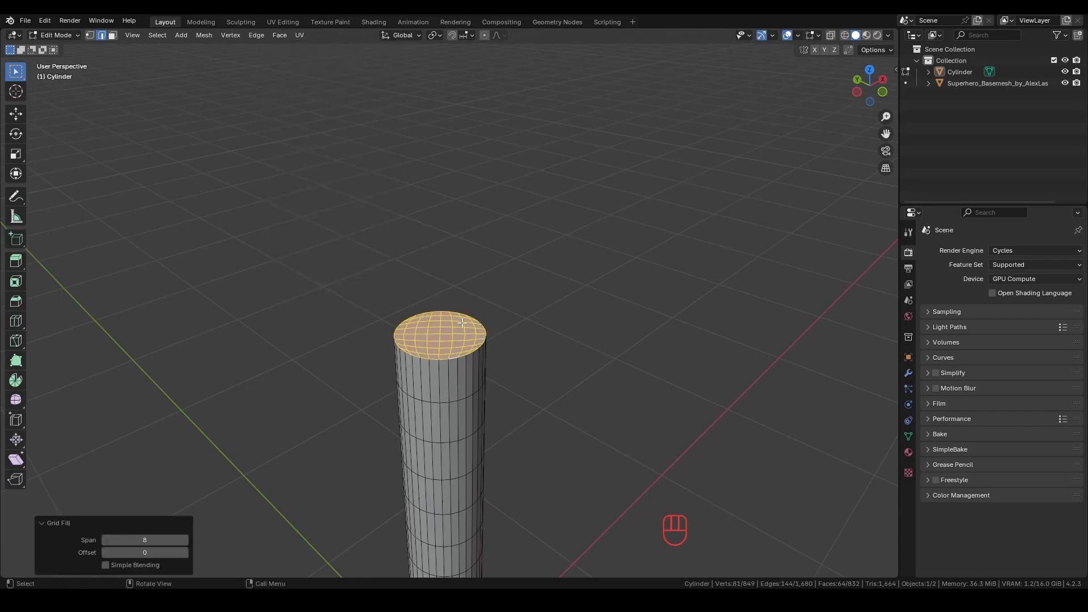
# Close the cylinder's open bottom edge loop with Grid Fill and return to Object Mode
pyautogui.moveTo(276, 168); pyautogui.dragTo(533, 311, button='middle')
pyautogui.scroll(-4, 513, 387)
pyautogui.scroll(4, 530, 323)
pyautogui.moveTo(486, 466); pyautogui.dragTo(483, 445, button='middle')
pyautogui.keyDown('alt'); pyautogui.click(473, 517); pyautogui.keyUp('alt')
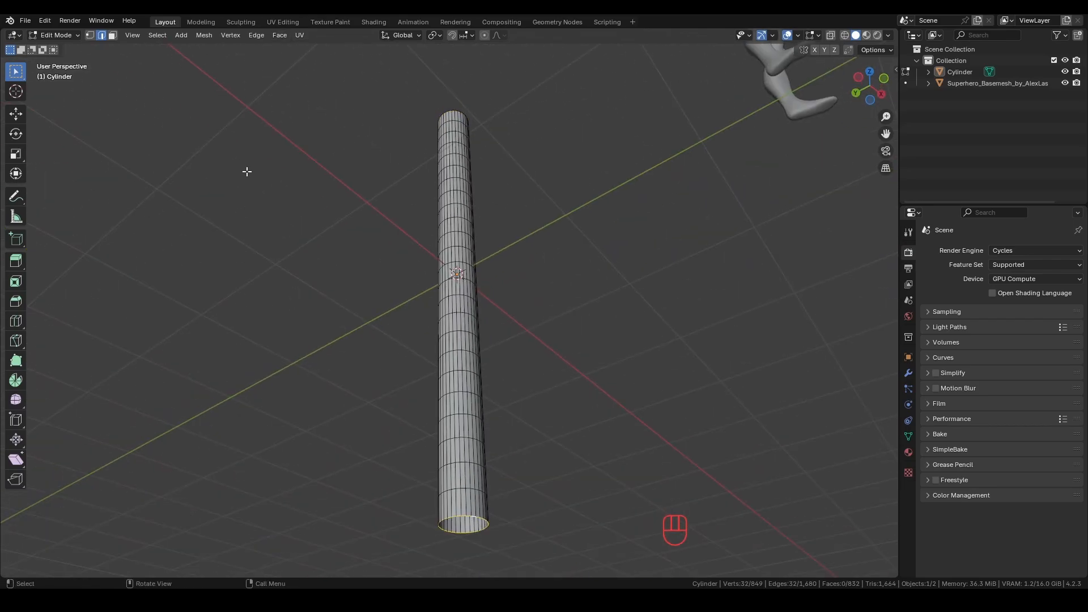
pyautogui.click(280, 35)
pyautogui.click(298, 169)
pyautogui.press('Tab')
# Add a Bevel modifier with 2 segments to the cylinder and apply it
pyautogui.click(908, 372)
pyautogui.hotkey('shift', 'a')
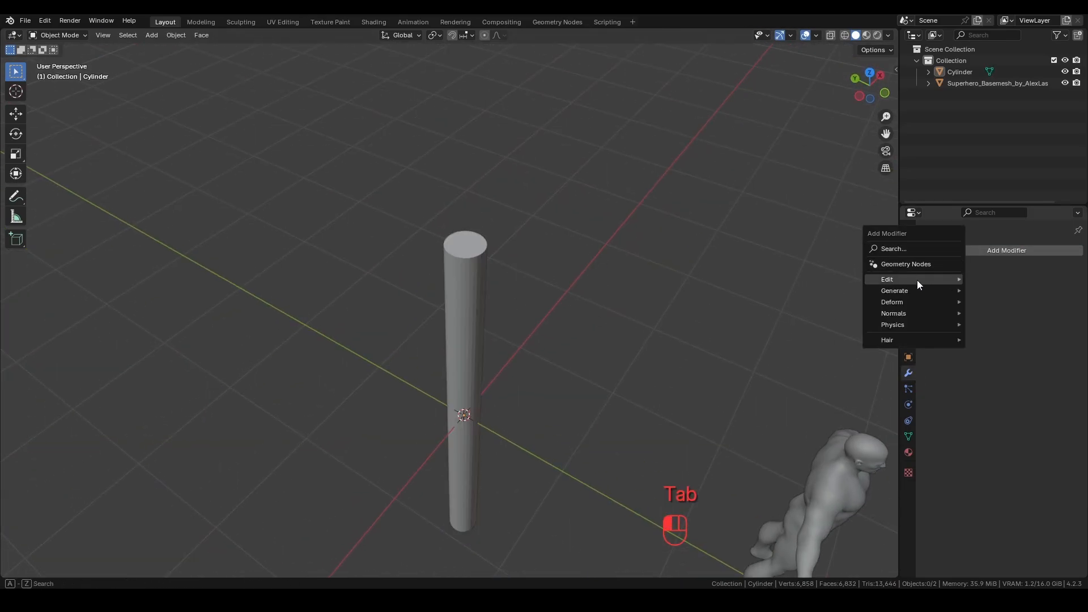
pyautogui.moveTo(916, 289)
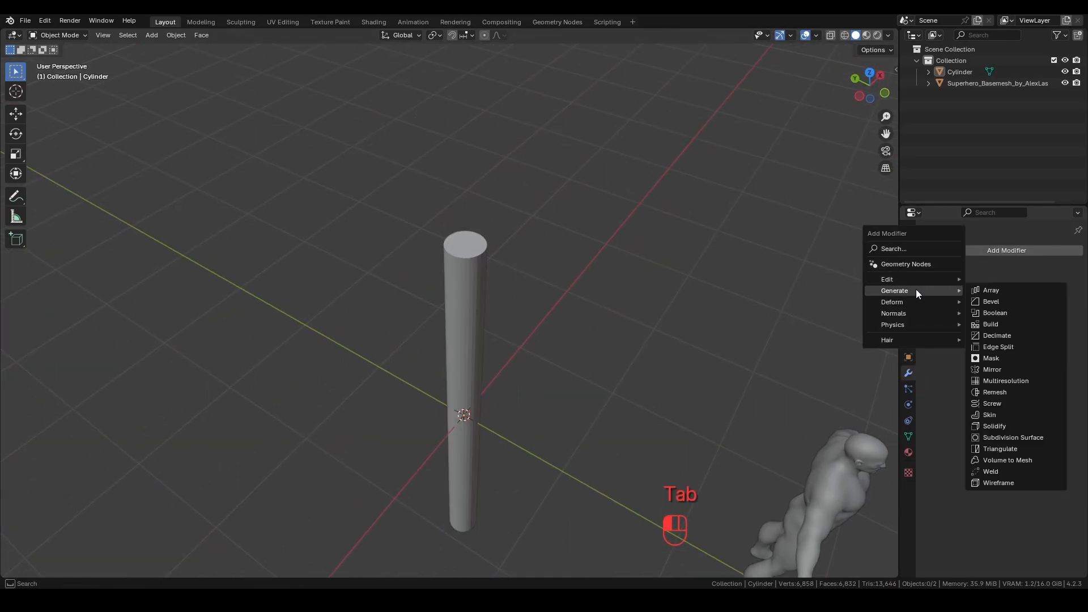
pyautogui.click(996, 302)
pyautogui.scroll(2, 564, 307)
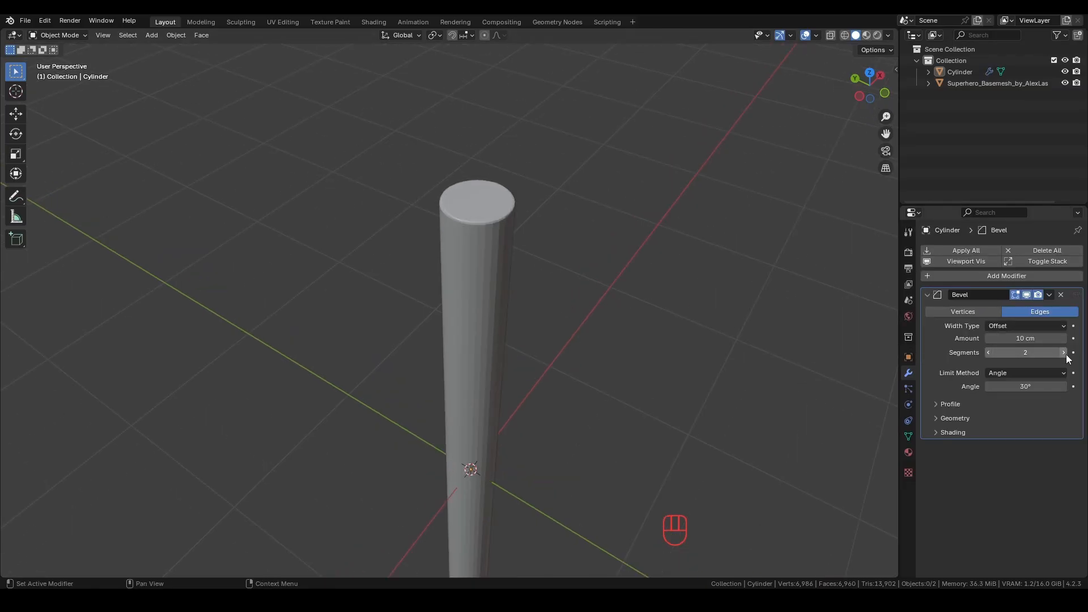
pyautogui.click(1049, 295)
pyautogui.click(1032, 304)
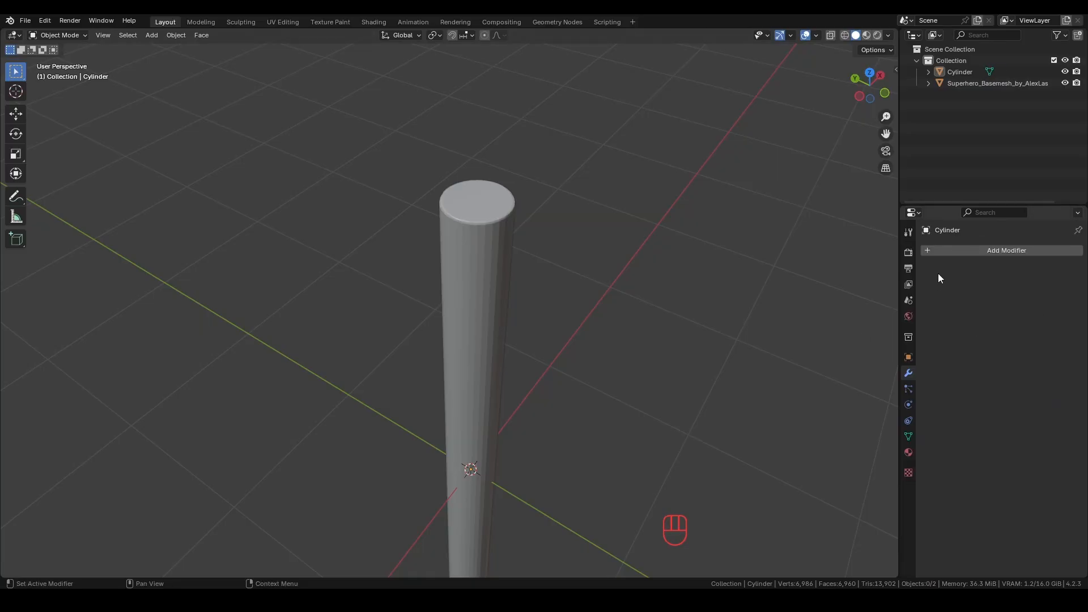
# Add a Catmull-Clark Subdivision Surface modifier with viewport level 2 to the cylinder and apply it
pyautogui.click(940, 253)
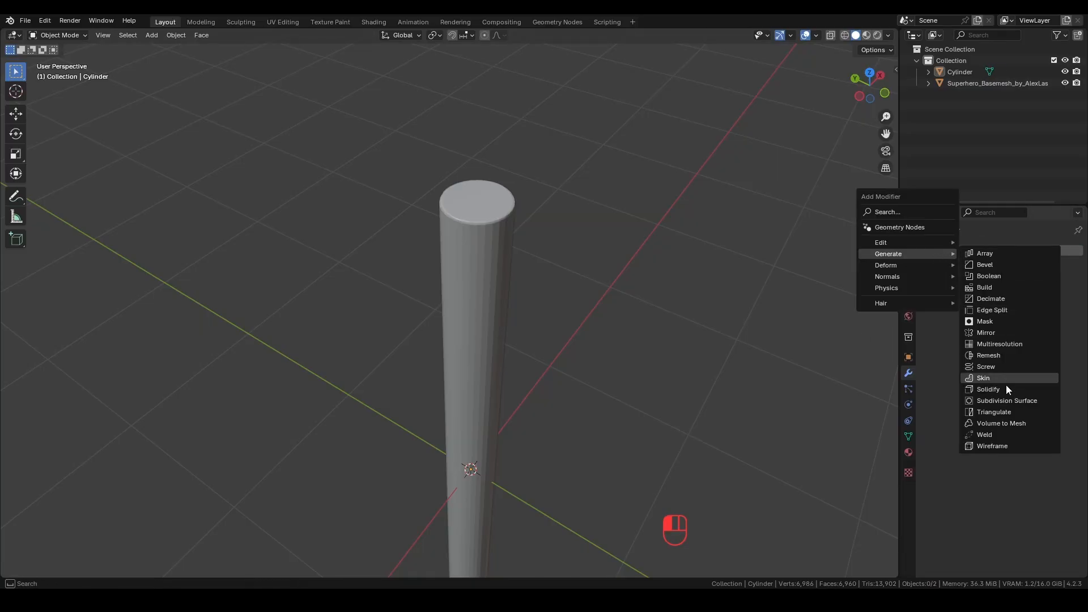
pyautogui.click(1010, 402)
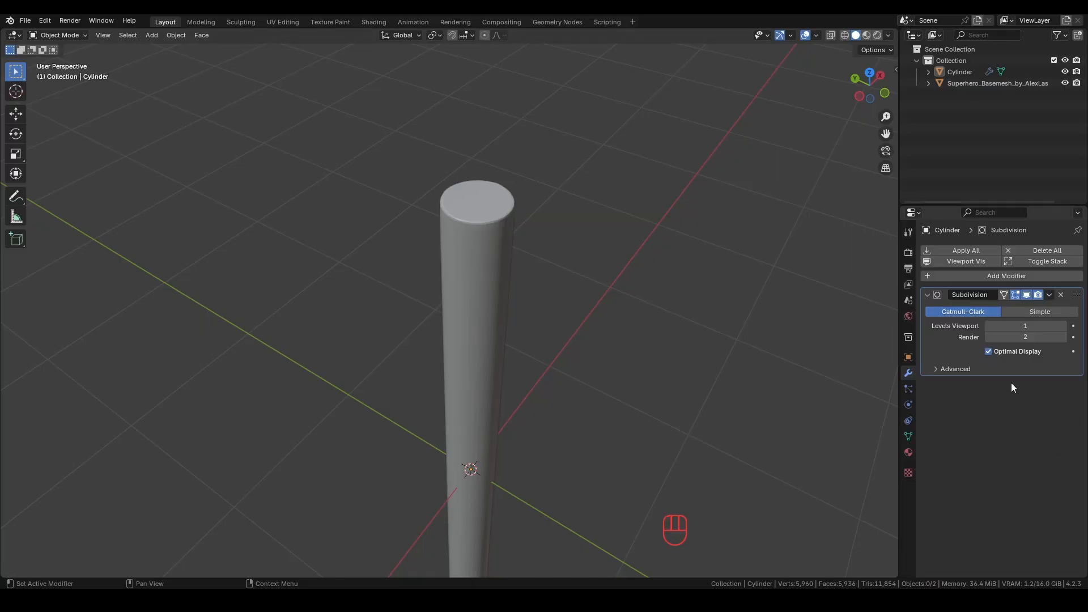
pyautogui.click(1063, 326)
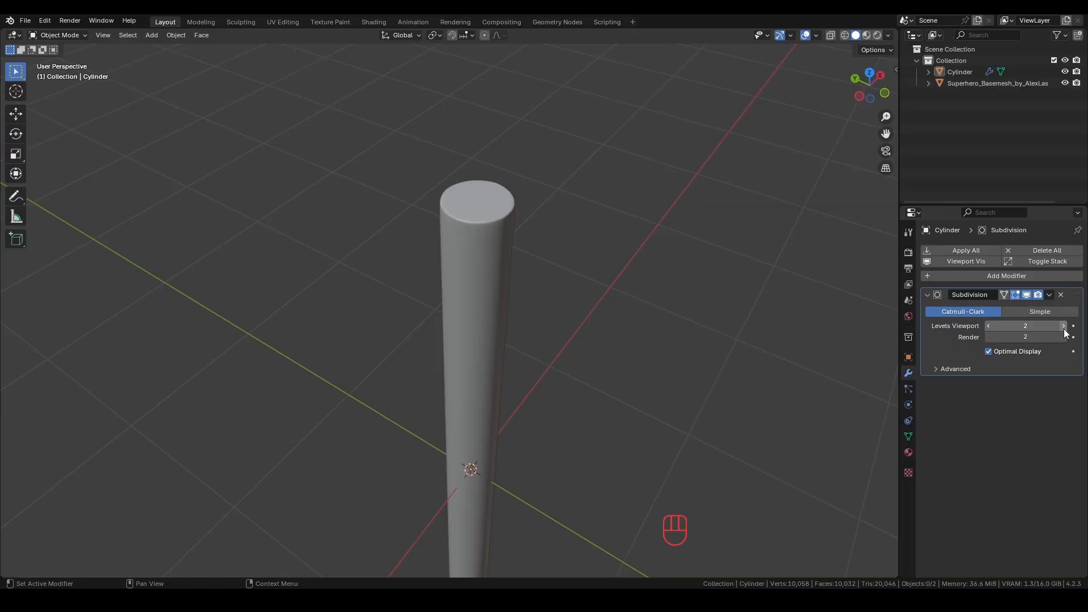
pyautogui.click(1051, 294)
pyautogui.click(1029, 305)
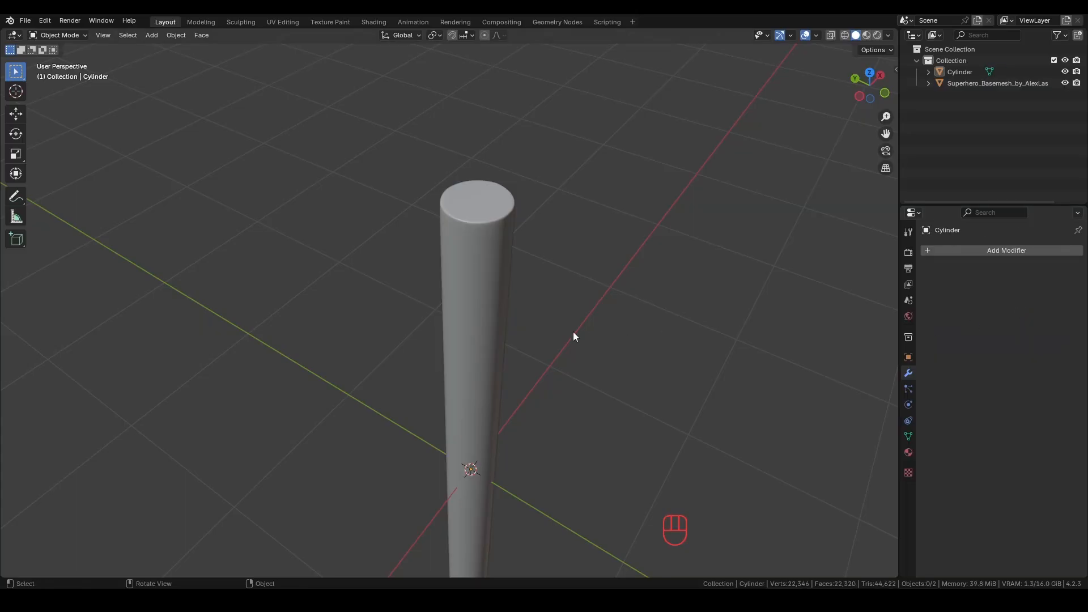
# Select the cylinder, switch to the Sculpting workspace and isolate the cylinder in local view
pyautogui.press('Tab')
pyautogui.moveTo(602, 381)
pyautogui.mouseDown(button='middle')
pyautogui.moveTo(609, 327)
pyautogui.moveTo(661, 311)
pyautogui.moveTo(618, 306)
pyautogui.mouseUp(button='middle')
pyautogui.press('Tab')
pyautogui.scroll(-4, 601, 380)
pyautogui.click(462, 215)
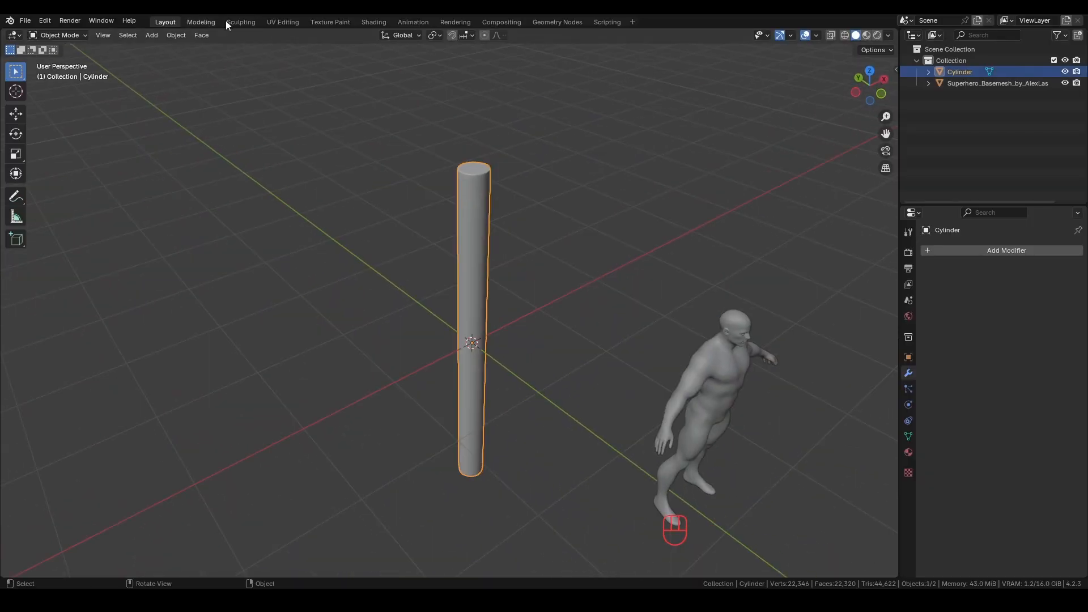
pyautogui.click(242, 21)
pyautogui.moveTo(501, 264); pyautogui.dragTo(661, 289, button='middle')
pyautogui.press('/')
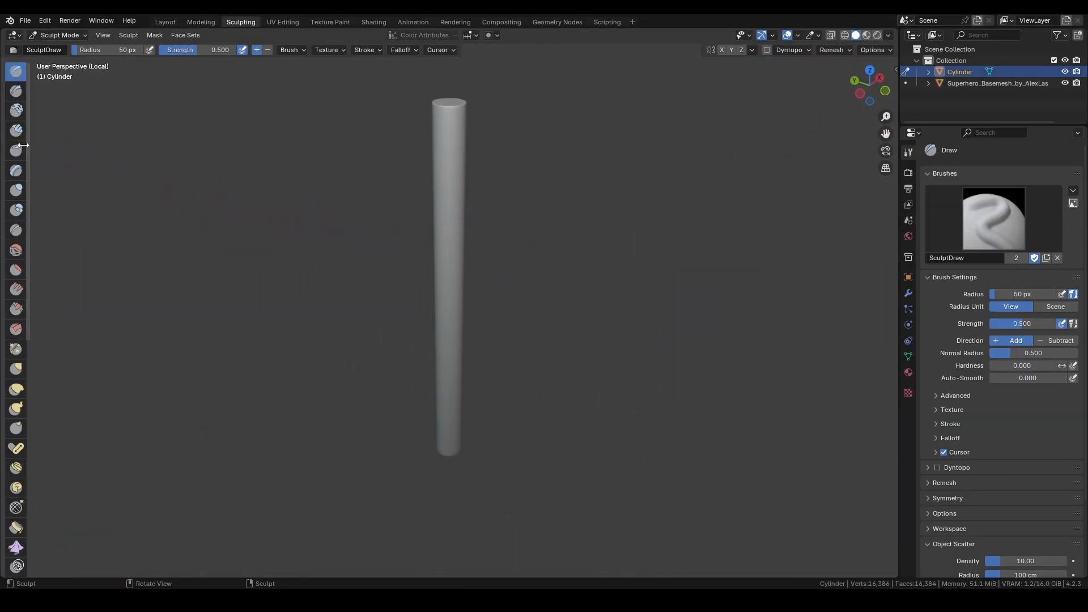
# Choose the Layer brush, test a stroke on the upper part of the cylinder and undo it
pyautogui.click(16, 171)
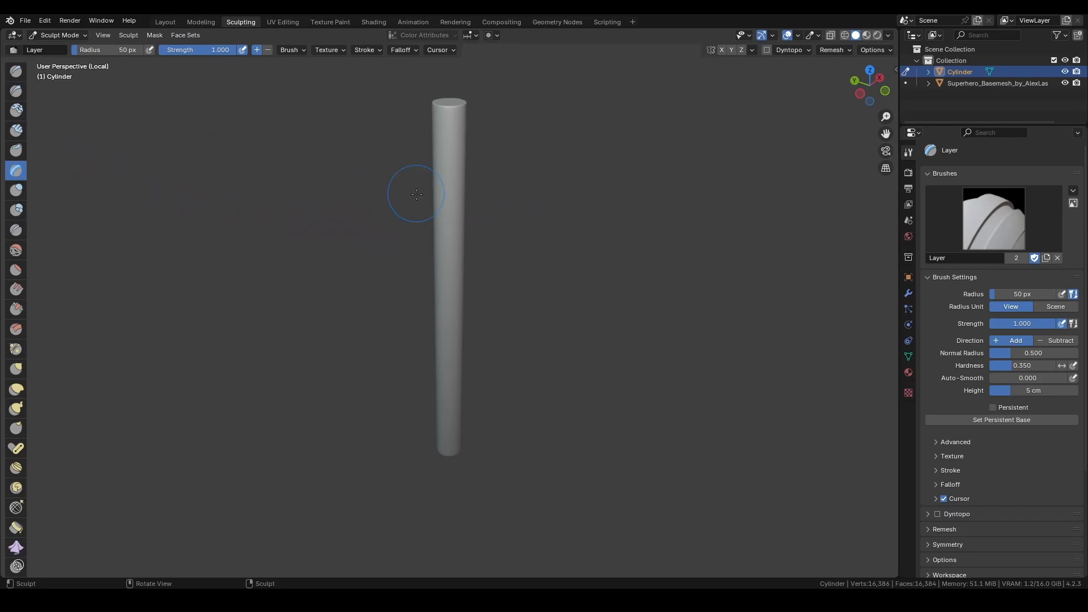
pyautogui.moveTo(449, 141); pyautogui.dragTo(449, 187)
pyautogui.hotkey('ctrl', 'z')
# Try Layer strokes on the upper half of the cylinder at strength 0.562, reducing the radius to 34 px, and undo each stroke
pyautogui.rightClick(311, 183)
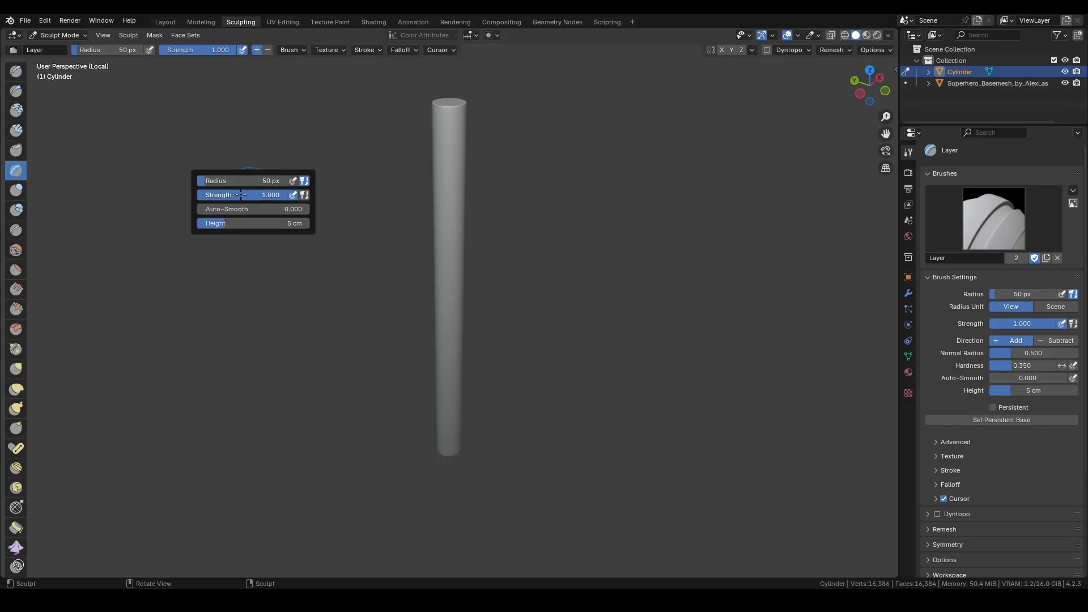
pyautogui.moveTo(218, 194); pyautogui.dragTo(195, 195)
pyautogui.moveTo(450, 147); pyautogui.dragTo(479, 260)
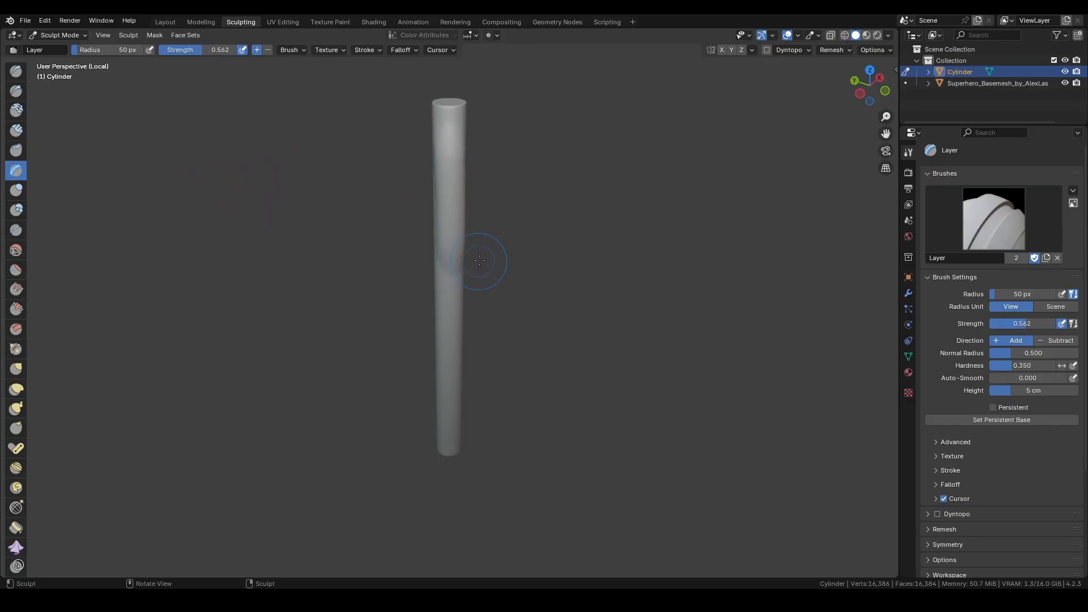
pyautogui.hotkey('ctrl', 'z')
pyautogui.rightClick(452, 160)
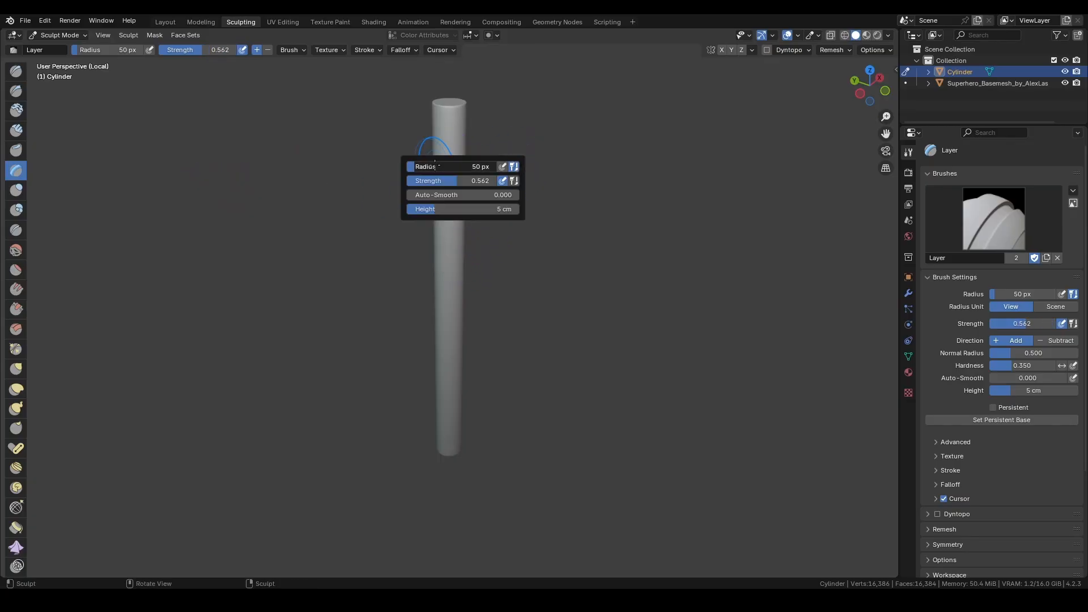
pyautogui.moveTo(448, 115); pyautogui.dragTo(478, 270)
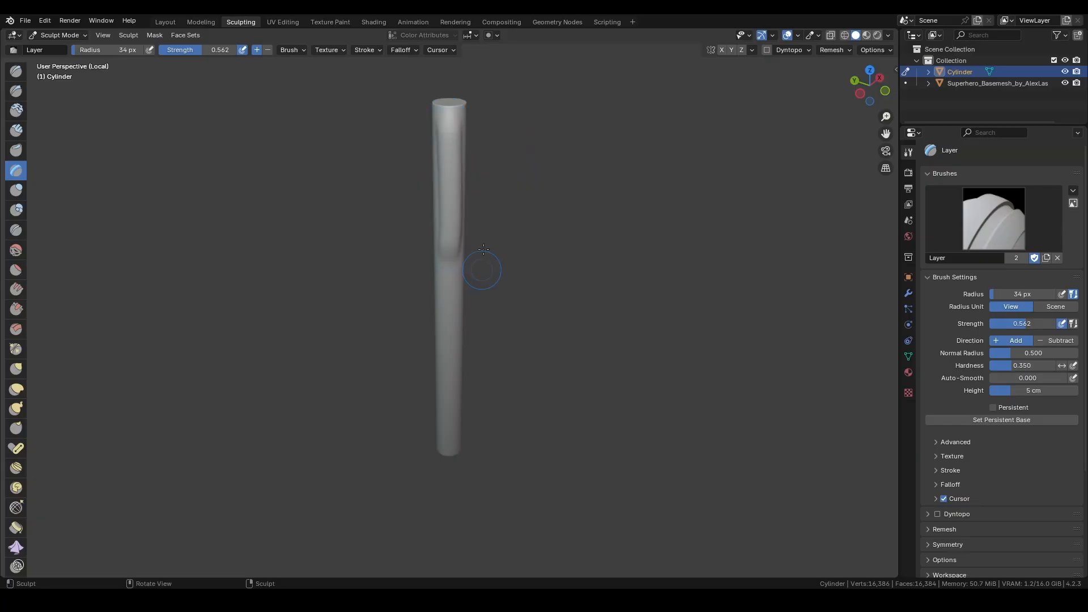
pyautogui.hotkey('ctrl', 'z')
# Set the Layer brush to radius 15 px, strength 0.369 and height 1.1 cm, and sculpt uneven lengthwise strokes around the pole
pyautogui.rightClick(473, 197)
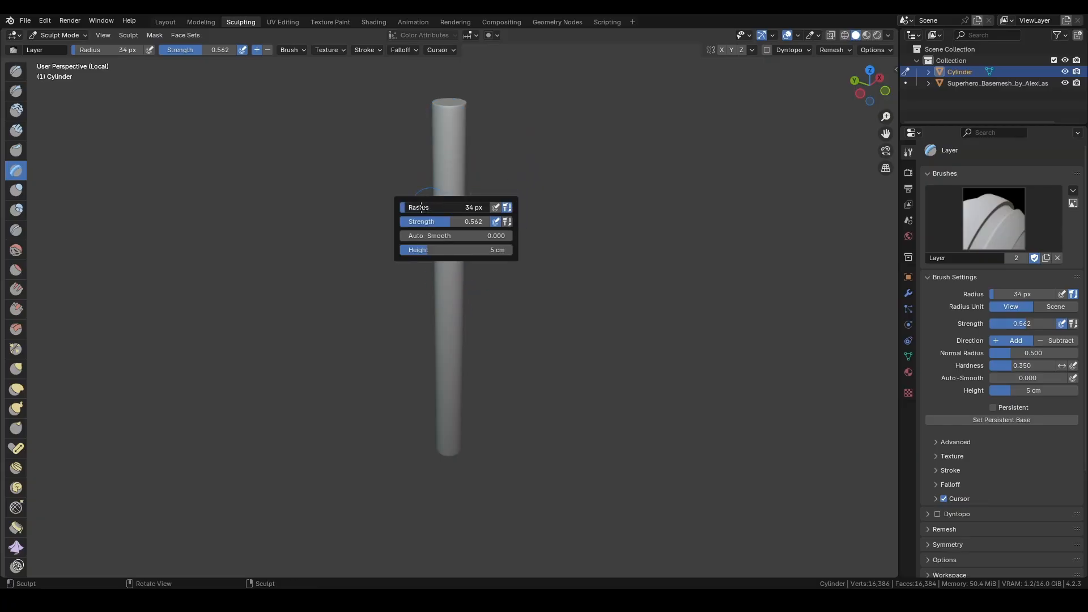
pyautogui.moveTo(453, 110); pyautogui.dragTo(485, 291)
pyautogui.moveTo(486, 292); pyautogui.dragTo(474, 272, button='middle')
pyautogui.hotkey('ctrl', 'z')
pyautogui.rightClick(473, 249)
pyautogui.moveTo(469, 261)
pyautogui.mouseDown()
pyautogui.moveTo(433, 261)
pyautogui.moveTo(452, 263)
pyautogui.moveTo(422, 289)
pyautogui.mouseUp()
pyautogui.moveTo(451, 126)
pyautogui.mouseDown(button='middle')
pyautogui.moveTo(460, 282)
pyautogui.moveTo(447, 209)
pyautogui.moveTo(419, 170)
pyautogui.moveTo(414, 302)
pyautogui.moveTo(473, 304)
pyautogui.moveTo(376, 287)
pyautogui.moveTo(364, 324)
pyautogui.mouseUp(button='middle')
pyautogui.moveTo(394, 479); pyautogui.dragTo(481, 262, button='middle')
pyautogui.moveTo(419, 144); pyautogui.dragTo(426, 448)
pyautogui.moveTo(453, 272); pyautogui.dragTo(407, 294, button='middle')
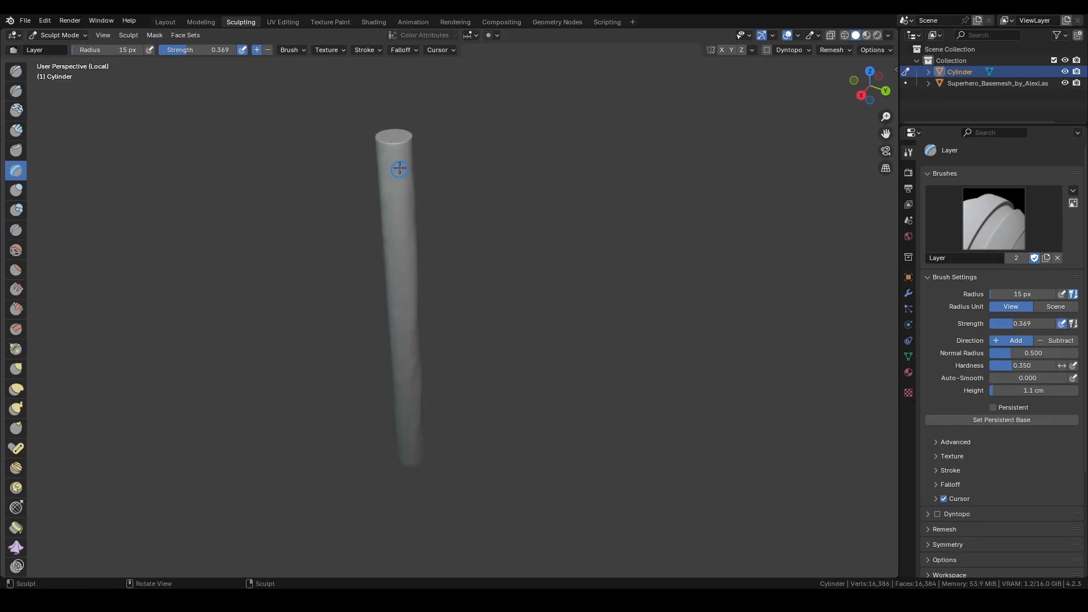
pyautogui.moveTo(393, 250); pyautogui.dragTo(492, 166, button='middle')
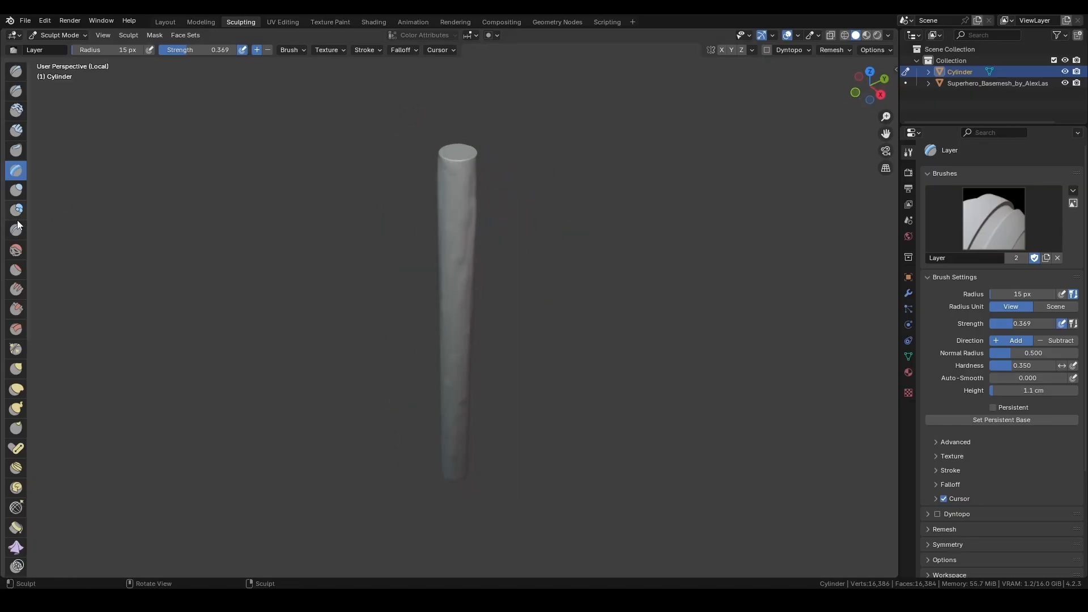
# With the Grab brush at a radius of 80 px, pull the pole's top and middle slightly to make its shape irregular
pyautogui.click(16, 368)
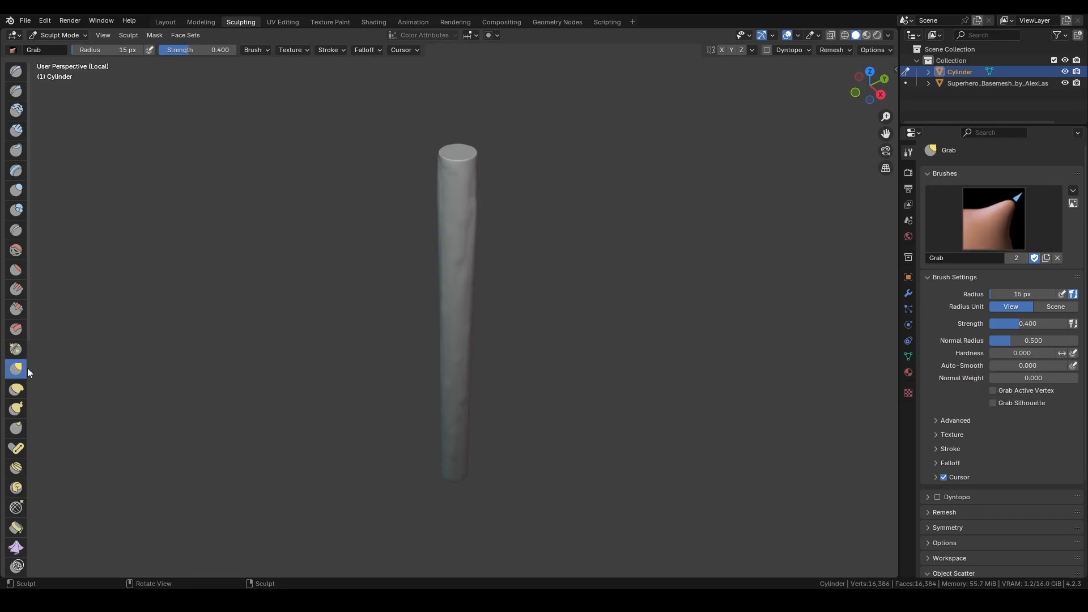
pyautogui.rightClick(445, 198)
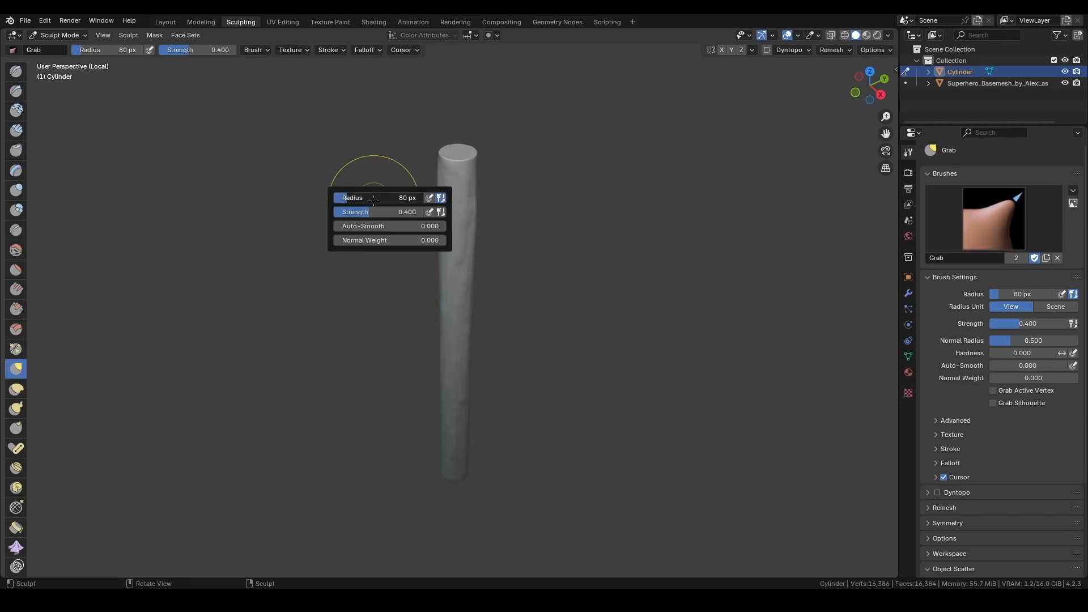
pyautogui.moveTo(474, 168); pyautogui.dragTo(488, 163, button='middle')
pyautogui.moveTo(464, 175); pyautogui.dragTo(464, 175)
pyautogui.moveTo(497, 358); pyautogui.dragTo(504, 327, button='middle')
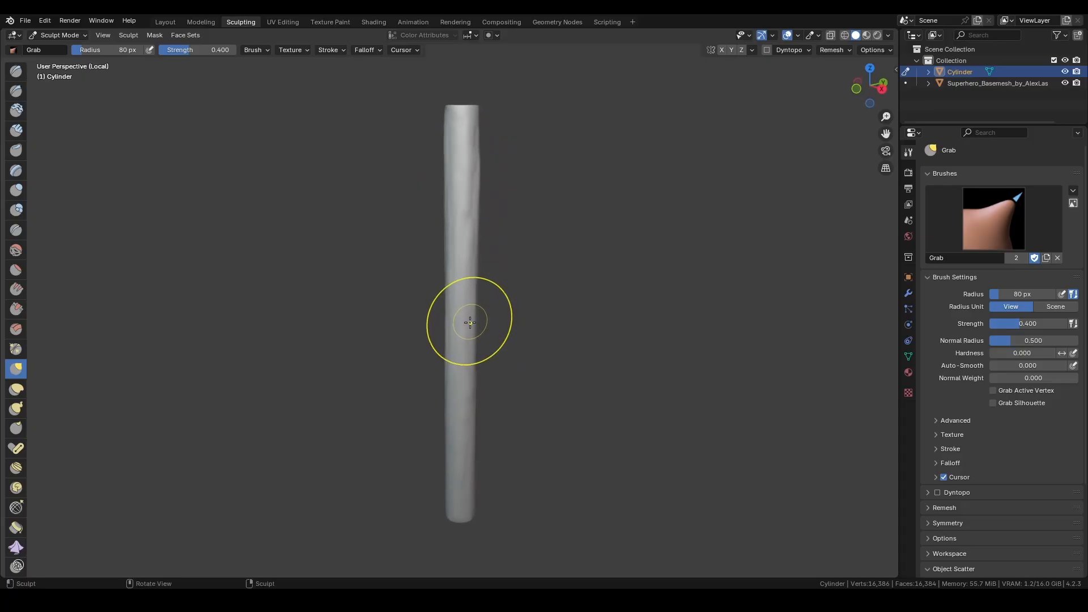
pyautogui.moveTo(469, 321); pyautogui.dragTo(466, 322)
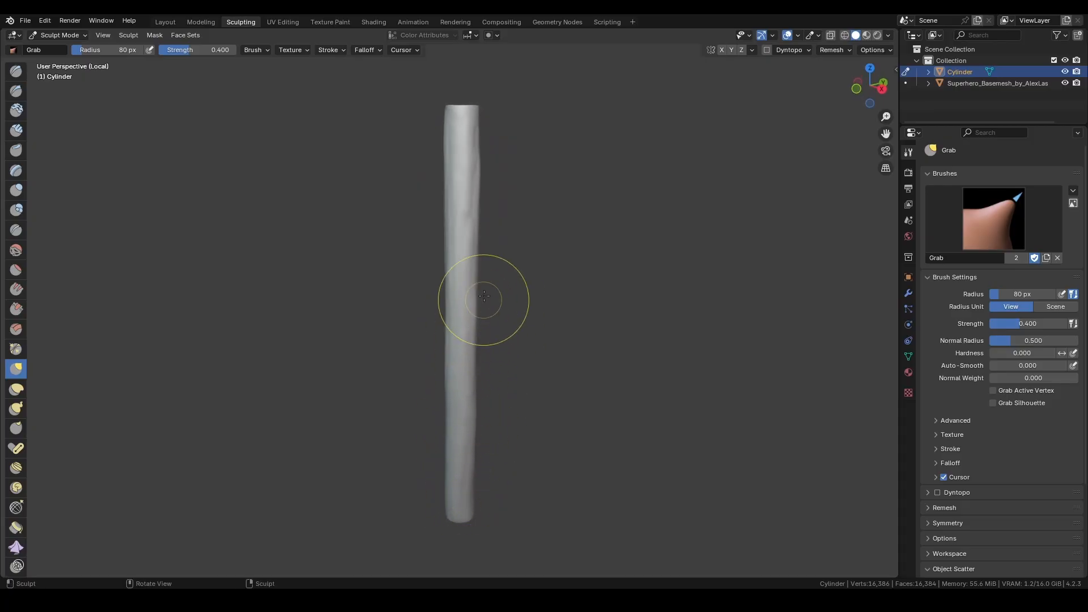
# Choose the Clay Strips brush at radius 15 px, strength 0.600, and add lengthwise strokes to the first sides of the pole
pyautogui.moveTo(484, 298)
pyautogui.mouseDown(button='middle')
pyautogui.moveTo(551, 205)
pyautogui.moveTo(491, 175)
pyautogui.mouseUp(button='middle')
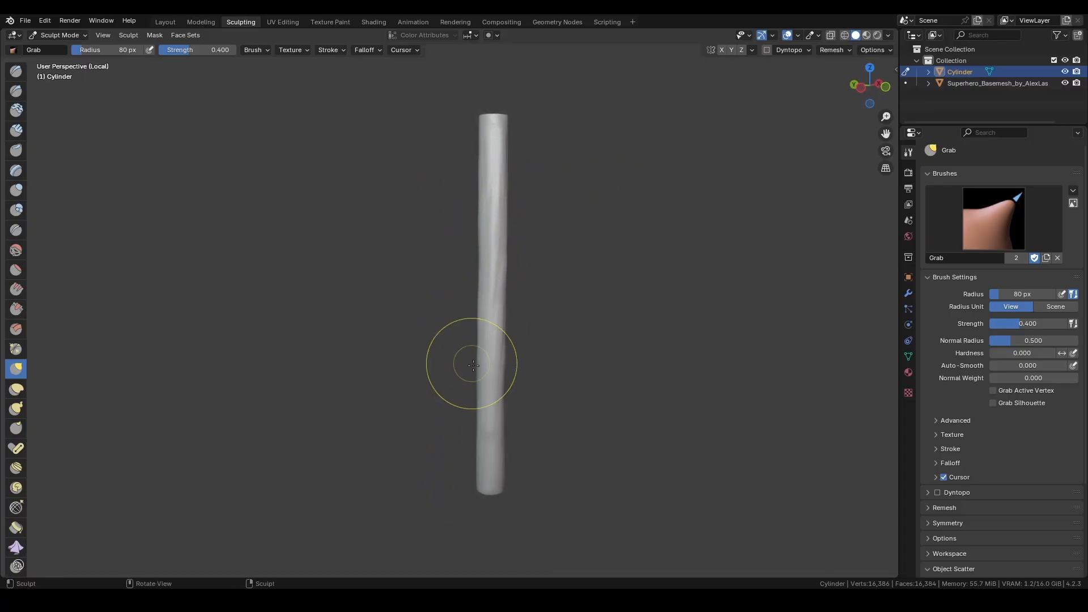
pyautogui.moveTo(508, 410); pyautogui.dragTo(334, 173, button='middle')
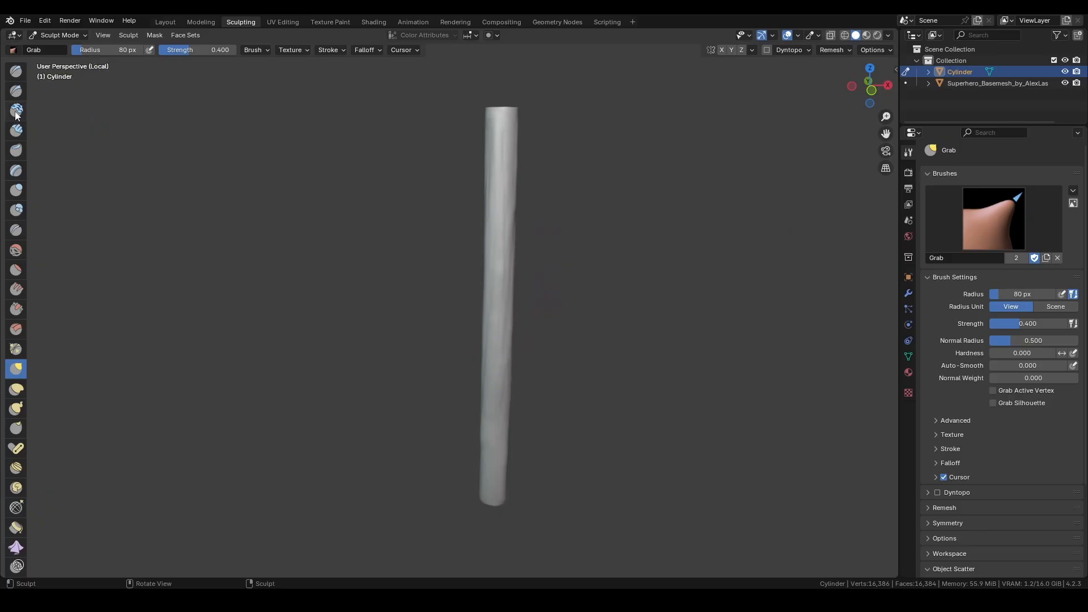
pyautogui.click(17, 131)
pyautogui.rightClick(287, 202)
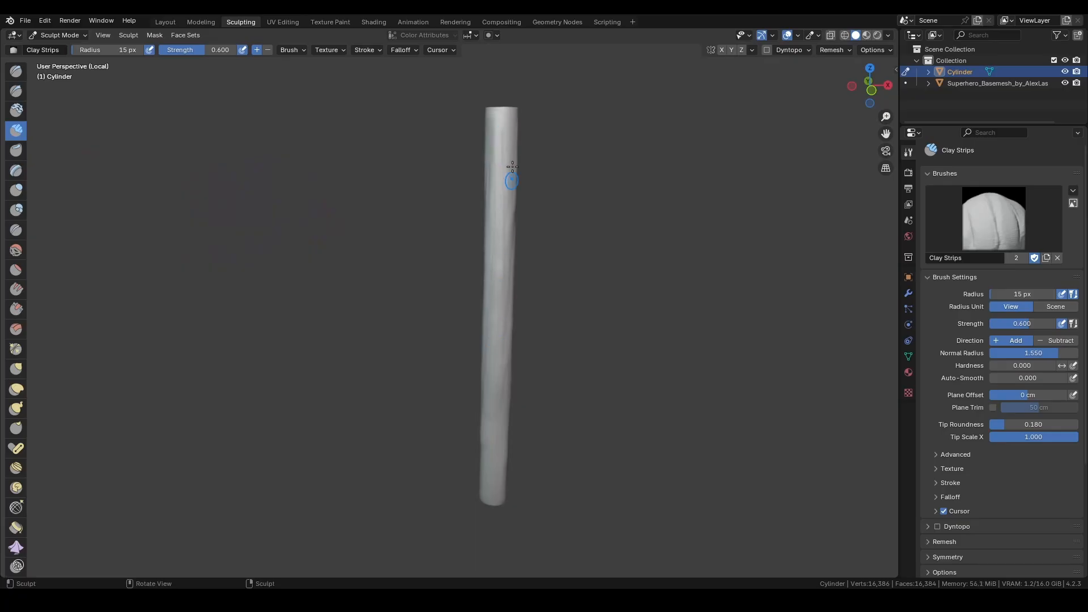
pyautogui.moveTo(514, 486); pyautogui.dragTo(483, 337, button='middle')
pyautogui.moveTo(483, 338); pyautogui.dragTo(487, 412)
pyautogui.moveTo(482, 283)
pyautogui.mouseDown(button='middle')
pyautogui.moveTo(403, 199)
pyautogui.moveTo(372, 399)
pyautogui.mouseUp(button='middle')
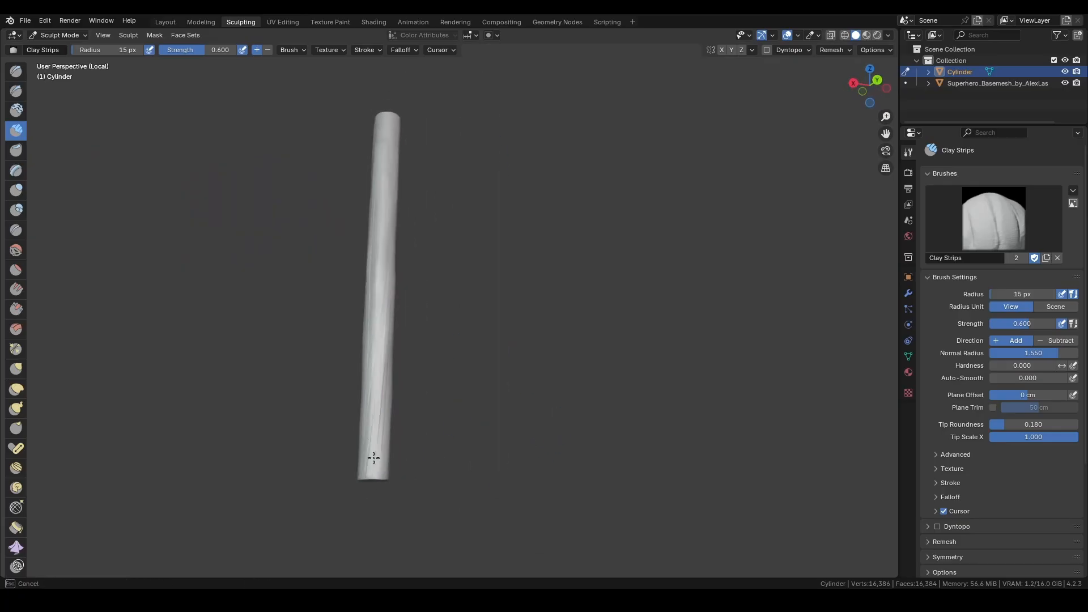
pyautogui.moveTo(372, 456); pyautogui.dragTo(401, 142, button='middle')
pyautogui.moveTo(421, 384); pyautogui.dragTo(419, 411, button='middle')
pyautogui.moveTo(396, 244); pyautogui.dragTo(398, 352)
pyautogui.moveTo(482, 383); pyautogui.dragTo(405, 391, button='middle')
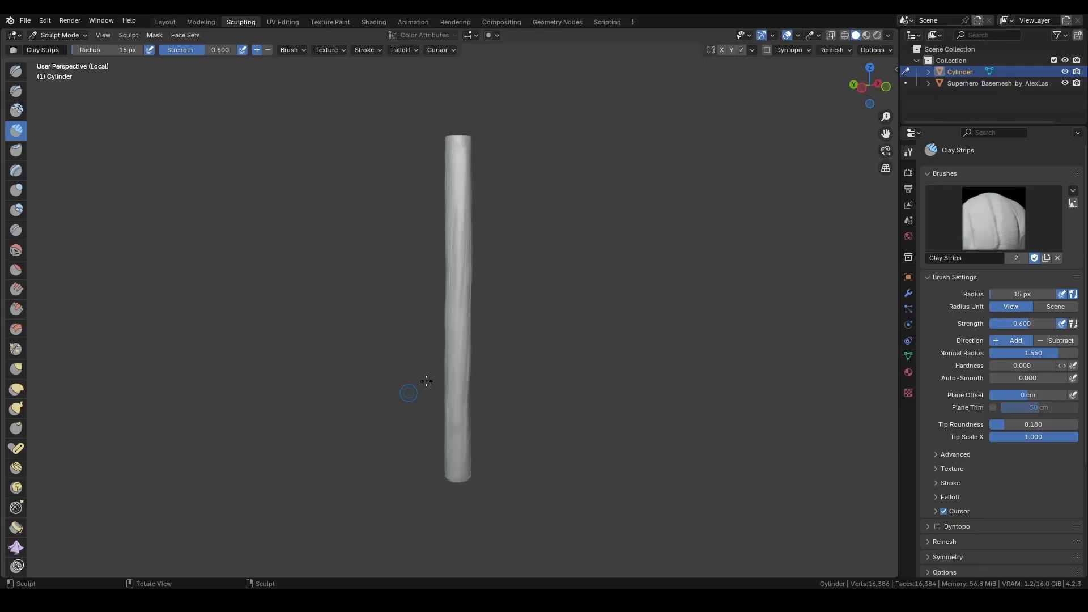
# Add more lengthwise Clay Strips strokes around the pole's middle and upper sections to build up the wood grain
pyautogui.keyDown('shift'); pyautogui.rightClick(466, 323); pyautogui.keyUp('shift')
pyautogui.keyDown('shift'); pyautogui.moveTo(468, 311); pyautogui.dragTo(459, 344, button='middle'); pyautogui.keyUp('shift')
pyautogui.keyDown('shift'); pyautogui.moveTo(452, 447); pyautogui.dragTo(454, 385, button='middle'); pyautogui.keyUp('shift')
pyautogui.rightClick(497, 267)
pyautogui.keyDown('ctrl'); pyautogui.moveTo(516, 211); pyautogui.dragTo(539, 179, button='middle'); pyautogui.keyUp('ctrl')
pyautogui.keyDown('shift'); pyautogui.moveTo(480, 115); pyautogui.dragTo(474, 161, button='middle'); pyautogui.keyUp('shift')
pyautogui.moveTo(493, 332); pyautogui.dragTo(451, 335, button='middle')
pyautogui.moveTo(487, 208); pyautogui.dragTo(494, 289)
pyautogui.keyDown('shift'); pyautogui.moveTo(495, 351); pyautogui.dragTo(480, 261, button='middle'); pyautogui.keyUp('shift')
pyautogui.moveTo(481, 277); pyautogui.dragTo(482, 385)
pyautogui.keyDown('shift'); pyautogui.moveTo(482, 397); pyautogui.dragTo(461, 416, button='middle'); pyautogui.keyUp('shift')
pyautogui.moveTo(510, 362); pyautogui.dragTo(470, 365, button='middle')
pyautogui.moveTo(501, 351); pyautogui.dragTo(499, 428)
# Cover the pole's remaining sides with Clay Strips grain strokes, working on both the top and bottom ends
pyautogui.keyDown('shift'); pyautogui.moveTo(479, 91); pyautogui.dragTo(420, 190, button='middle'); pyautogui.keyUp('shift')
pyautogui.moveTo(420, 187); pyautogui.dragTo(422, 249)
pyautogui.moveTo(462, 200)
pyautogui.keyDown('shift'); pyautogui.mouseDown(button='middle')
pyautogui.moveTo(379, 296)
pyautogui.moveTo(335, 295)
pyautogui.mouseUp(button='middle'); pyautogui.keyUp('shift')
pyautogui.moveTo(334, 294); pyautogui.dragTo(335, 295)
pyautogui.moveTo(356, 199); pyautogui.dragTo(361, 317)
pyautogui.moveTo(510, 255); pyautogui.dragTo(372, 274, button='middle')
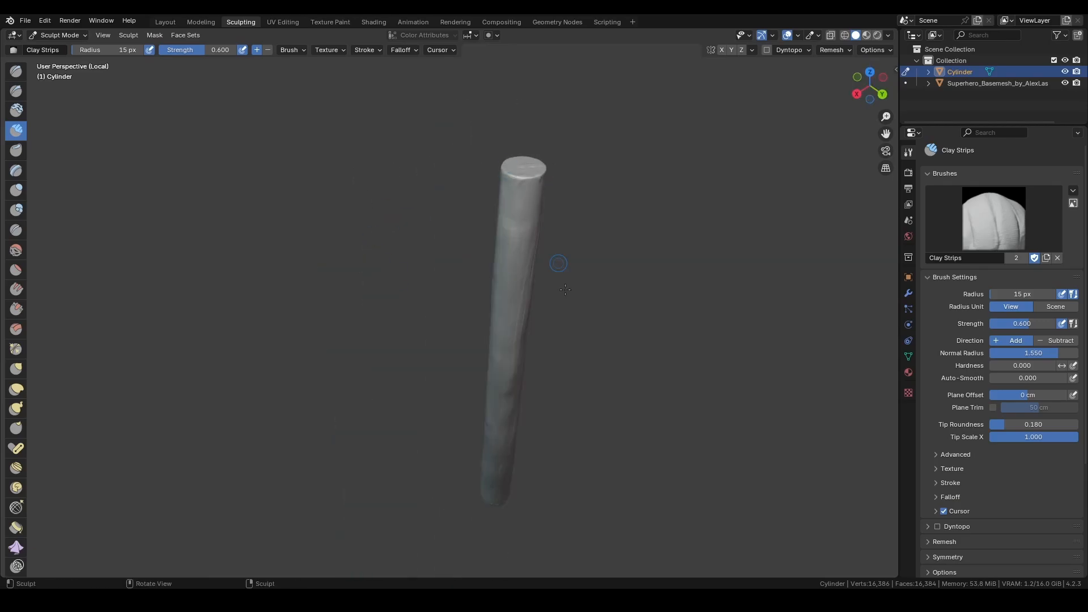
pyautogui.moveTo(565, 290)
pyautogui.mouseDown(button='middle')
pyautogui.moveTo(427, 437)
pyautogui.moveTo(474, 284)
pyautogui.mouseUp(button='middle')
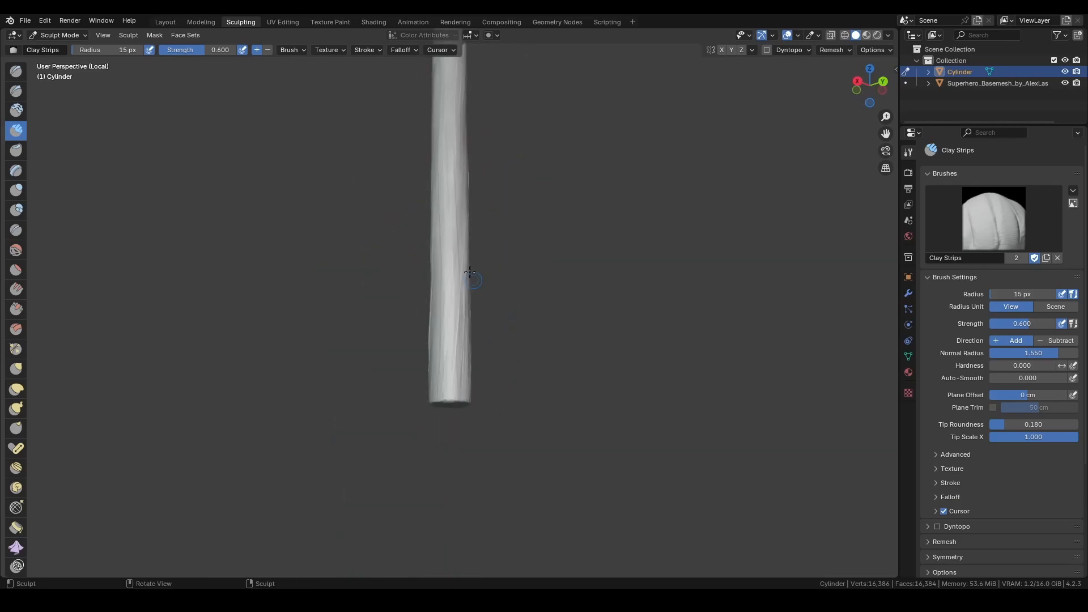
pyautogui.moveTo(458, 255); pyautogui.dragTo(458, 362)
pyautogui.moveTo(450, 187)
pyautogui.keyDown('shift'); pyautogui.mouseDown(button='middle')
pyautogui.moveTo(406, 350)
pyautogui.moveTo(547, 306)
pyautogui.mouseUp(button='middle'); pyautogui.keyUp('shift')
pyautogui.keyDown('shift'); pyautogui.moveTo(573, 196); pyautogui.dragTo(427, 289, button='middle'); pyautogui.keyUp('shift')
pyautogui.moveTo(413, 321); pyautogui.dragTo(413, 388)
pyautogui.moveTo(413, 388)
pyautogui.keyDown('shift'); pyautogui.mouseDown(button='middle')
pyautogui.moveTo(521, 352)
pyautogui.moveTo(415, 219)
pyautogui.mouseUp(button='middle'); pyautogui.keyUp('shift')
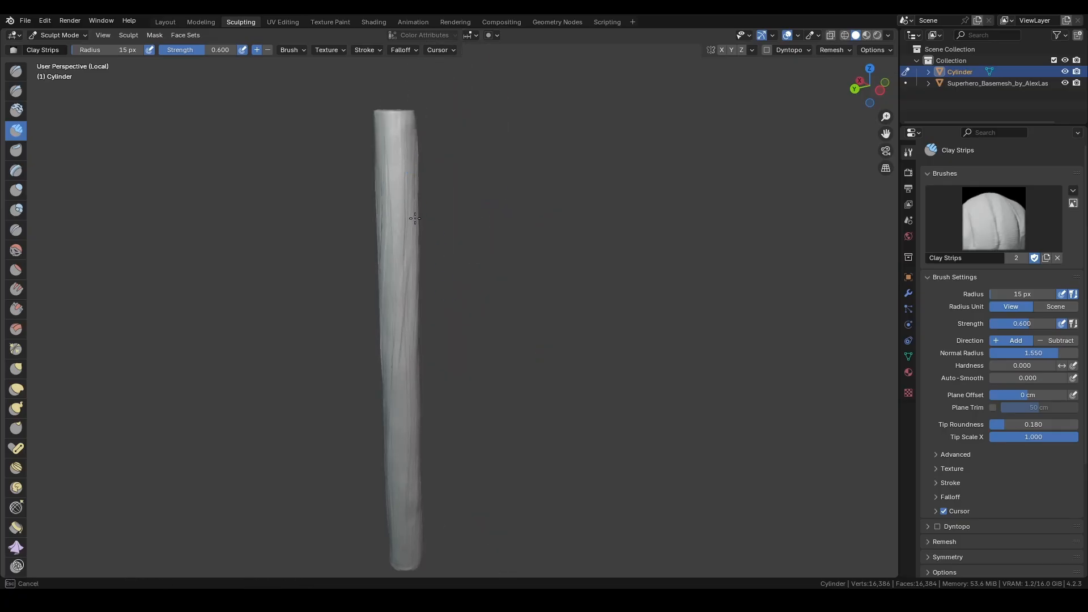
# Choose the Scrape/Peaks brush at radius 27 px, strength 0.700, and scrape the rim of the pole's top end
pyautogui.click(17, 310)
pyautogui.keyDown('shift'); pyautogui.moveTo(391, 129); pyautogui.dragTo(399, 221, button='middle'); pyautogui.keyUp('shift')
pyautogui.moveTo(403, 216); pyautogui.dragTo(434, 244, button='middle')
pyautogui.rightClick(447, 227)
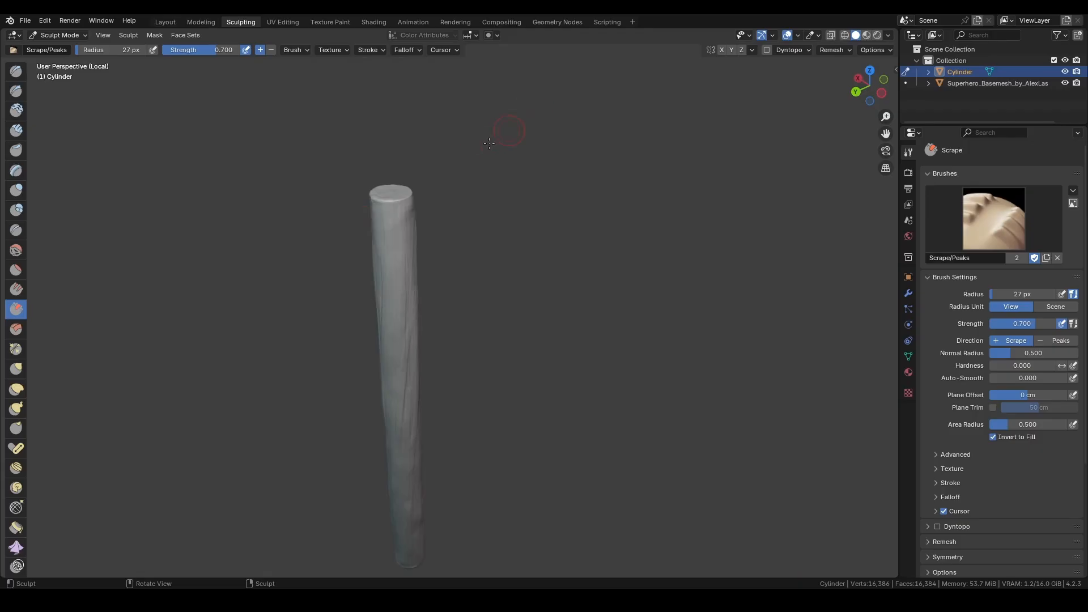
pyautogui.moveTo(510, 134)
pyautogui.keyDown('ctrl'); pyautogui.mouseDown(button='middle')
pyautogui.moveTo(511, 166)
pyautogui.moveTo(508, 116)
pyautogui.mouseUp(button='middle'); pyautogui.keyUp('ctrl')
pyautogui.moveTo(470, 153)
pyautogui.keyDown('shift'); pyautogui.mouseDown(button='middle')
pyautogui.moveTo(521, 219)
pyautogui.moveTo(521, 181)
pyautogui.mouseUp(button='middle'); pyautogui.keyUp('shift')
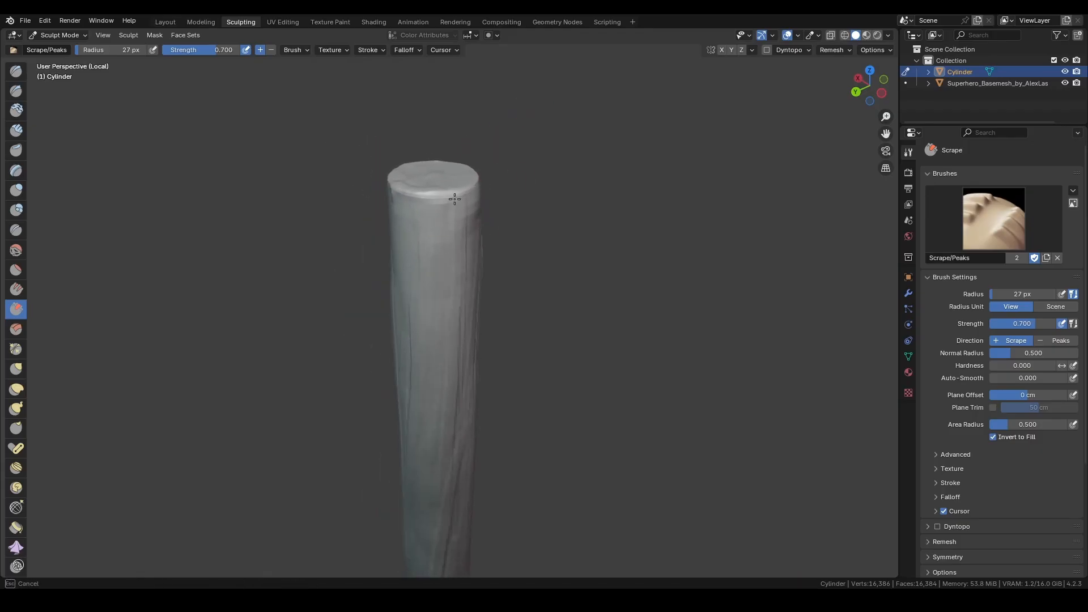
pyautogui.moveTo(455, 198); pyautogui.dragTo(473, 187)
pyautogui.rightClick(475, 185)
pyautogui.moveTo(440, 198); pyautogui.dragTo(470, 190)
# Set the Scrape/Peaks brush to radius 114 px, strength 1.000, and cut flat chipped facets around the pole's top end
pyautogui.moveTo(413, 199); pyautogui.dragTo(455, 199, button='middle')
pyautogui.moveTo(382, 203); pyautogui.dragTo(402, 178)
pyautogui.rightClick(403, 179)
pyautogui.moveTo(362, 206); pyautogui.dragTo(407, 171)
pyautogui.rightClick(422, 173)
pyautogui.moveTo(399, 199)
pyautogui.mouseDown()
pyautogui.moveTo(411, 196)
pyautogui.moveTo(402, 200)
pyautogui.mouseUp()
pyautogui.moveTo(408, 196)
pyautogui.mouseDown(button='middle')
pyautogui.moveTo(478, 163)
pyautogui.moveTo(514, 186)
pyautogui.mouseUp(button='middle')
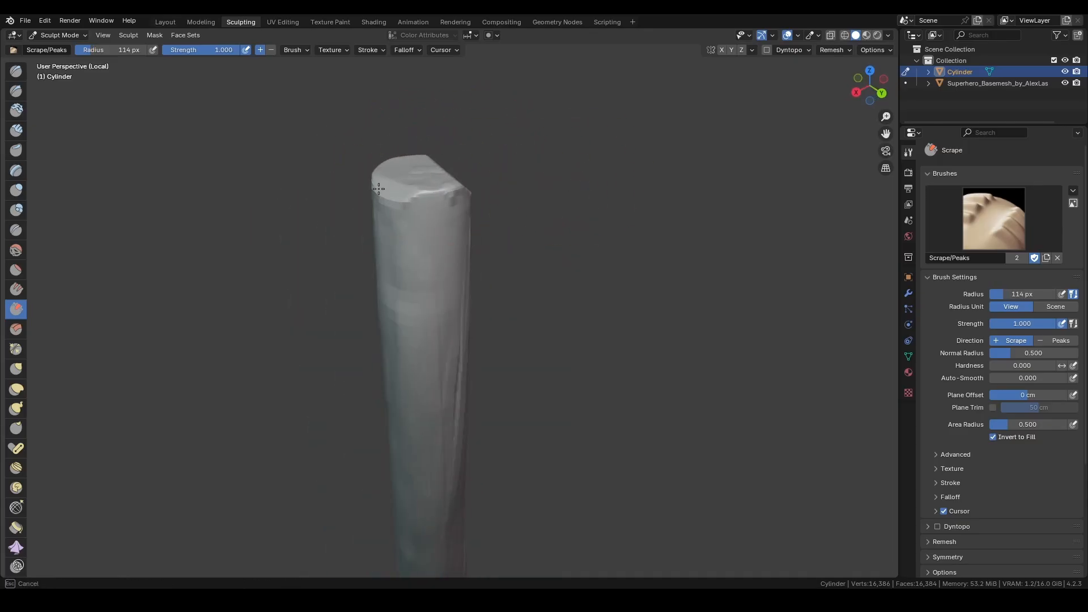
pyautogui.moveTo(378, 189); pyautogui.dragTo(393, 199)
# Scrape flat angled facets into the pole's bottom end with the same large Scrape/Peaks brush
pyautogui.moveTo(513, 453)
pyautogui.keyDown('shift'); pyautogui.mouseDown(button='middle')
pyautogui.moveTo(500, 255)
pyautogui.moveTo(527, 113)
pyautogui.mouseUp(button='middle'); pyautogui.keyUp('shift')
pyautogui.moveTo(510, 397); pyautogui.dragTo(517, 284, button='middle')
pyautogui.keyDown('shift'); pyautogui.moveTo(453, 465); pyautogui.dragTo(478, 125, button='middle'); pyautogui.keyUp('shift')
pyautogui.moveTo(378, 406)
pyautogui.mouseDown()
pyautogui.moveTo(411, 412)
pyautogui.moveTo(397, 362)
pyautogui.mouseUp()
pyautogui.moveTo(510, 272)
pyautogui.mouseDown(button='middle')
pyautogui.moveTo(485, 292)
pyautogui.moveTo(510, 334)
pyautogui.mouseUp(button='middle')
pyautogui.moveTo(354, 363)
pyautogui.mouseDown()
pyautogui.moveTo(372, 347)
pyautogui.moveTo(374, 363)
pyautogui.mouseUp()
pyautogui.moveTo(454, 198); pyautogui.dragTo(482, 272, button='middle')
pyautogui.keyDown('shift'); pyautogui.moveTo(482, 272); pyautogui.dragTo(403, 422, button='middle'); pyautogui.keyUp('shift')
pyautogui.keyDown('shift'); pyautogui.rightClick(477, 285); pyautogui.keyUp('shift')
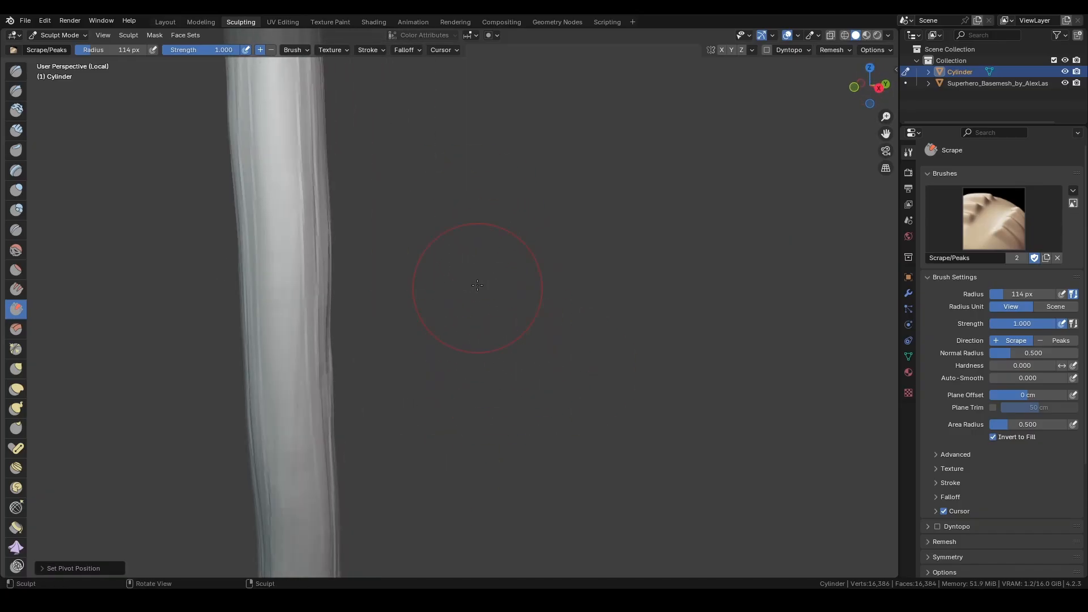
# Set the Scrape/Peaks brush to radius 64 px and flatten broad areas along the pole's shaft
pyautogui.moveTo(497, 249)
pyautogui.keyDown('ctrl'); pyautogui.mouseDown(button='middle')
pyautogui.moveTo(486, 182)
pyautogui.moveTo(527, 340)
pyautogui.mouseUp(button='middle'); pyautogui.keyUp('ctrl')
pyautogui.moveTo(527, 340)
pyautogui.mouseDown(button='middle')
pyautogui.moveTo(469, 340)
pyautogui.moveTo(578, 238)
pyautogui.moveTo(544, 250)
pyautogui.mouseUp(button='middle')
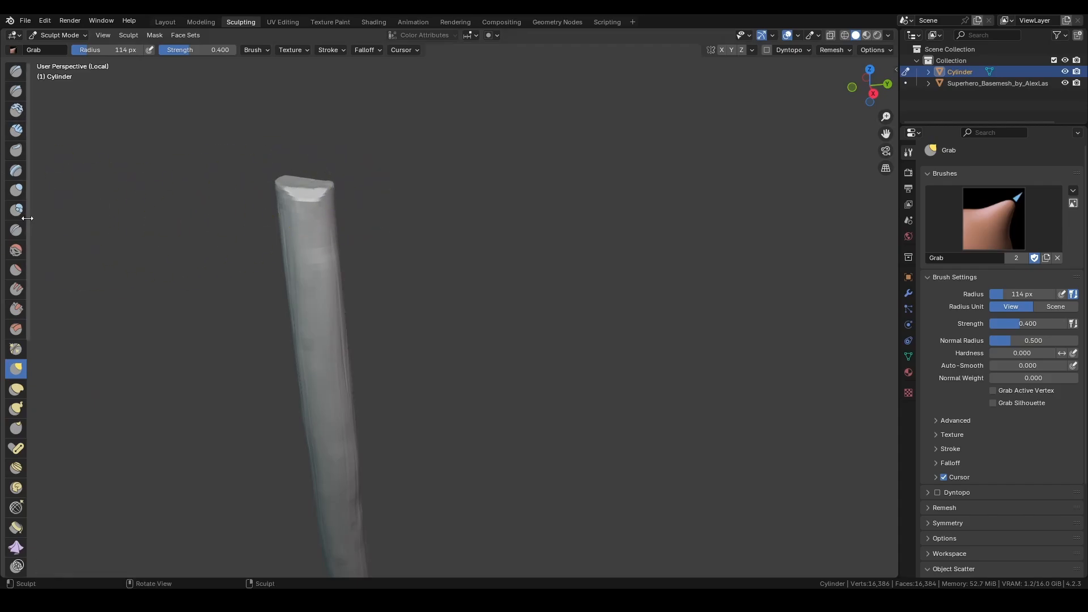
pyautogui.click(15, 289)
pyautogui.click(21, 308)
pyautogui.rightClick(390, 280)
pyautogui.moveTo(416, 293)
pyautogui.mouseDown(button='middle')
pyautogui.moveTo(391, 281)
pyautogui.moveTo(463, 267)
pyautogui.mouseUp(button='middle')
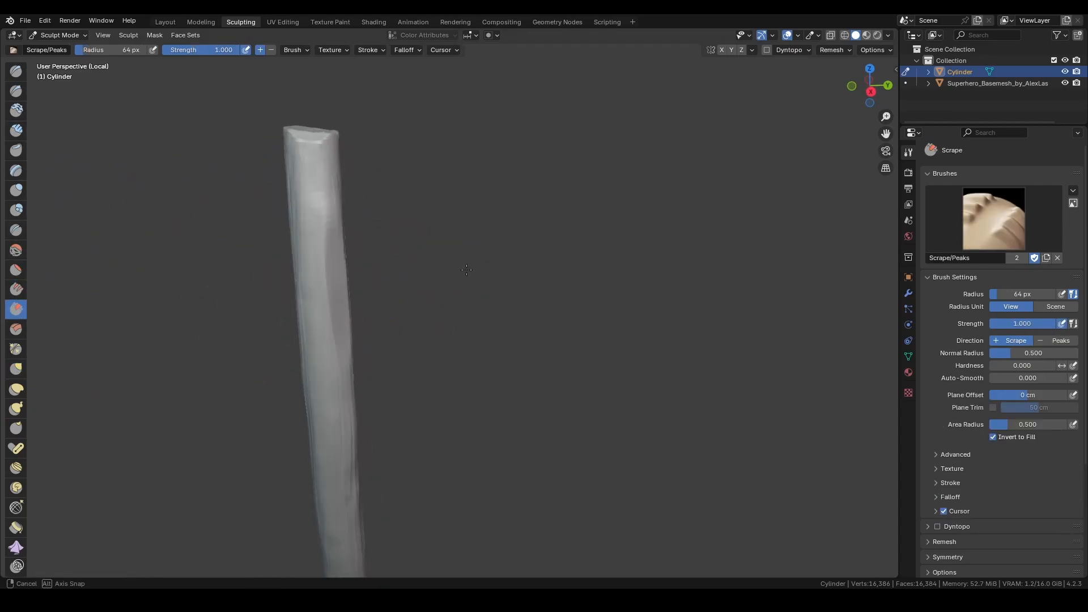
pyautogui.keyDown('shift'); pyautogui.moveTo(363, 391); pyautogui.dragTo(538, 266, button='middle'); pyautogui.keyUp('shift')
pyautogui.moveTo(490, 301); pyautogui.dragTo(491, 254)
pyautogui.moveTo(459, 332); pyautogui.dragTo(703, 340, button='middle')
pyautogui.moveTo(446, 303); pyautogui.dragTo(446, 340)
# Reduce the Scrape/Peaks radius to 27 px and scrape narrower planes along the middle of the shaft
pyautogui.moveTo(445, 340)
pyautogui.mouseDown(button='middle')
pyautogui.moveTo(486, 213)
pyautogui.moveTo(464, 255)
pyautogui.moveTo(462, 190)
pyautogui.moveTo(475, 280)
pyautogui.moveTo(461, 215)
pyautogui.moveTo(431, 266)
pyautogui.moveTo(527, 215)
pyautogui.mouseUp(button='middle')
pyautogui.rightClick(527, 215)
pyautogui.moveTo(462, 215); pyautogui.dragTo(470, 215)
pyautogui.scroll(2, 454, 307)
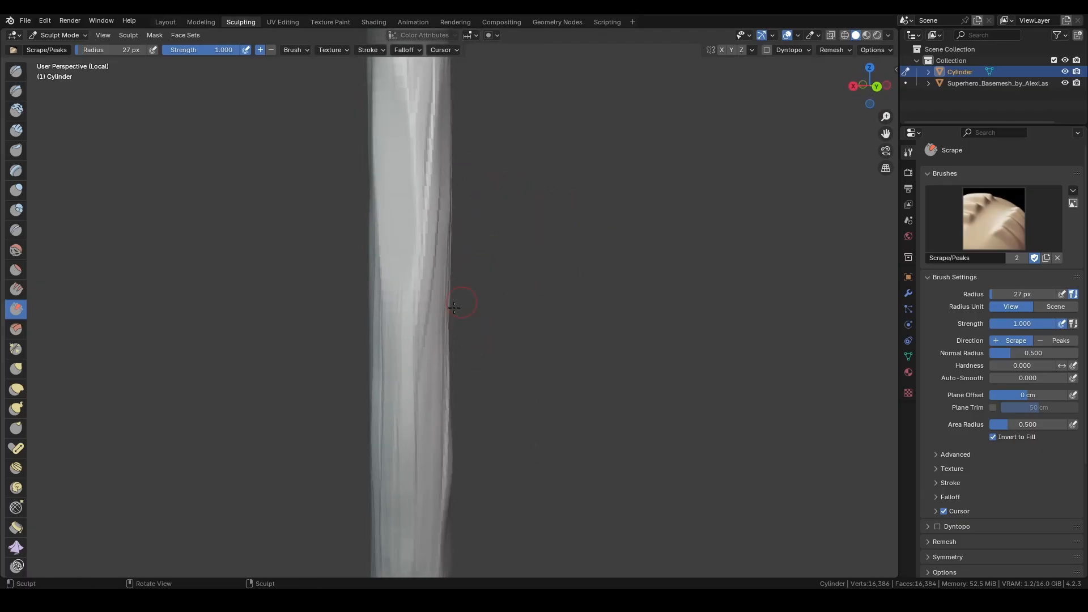
pyautogui.moveTo(422, 380); pyautogui.dragTo(465, 279, button='middle')
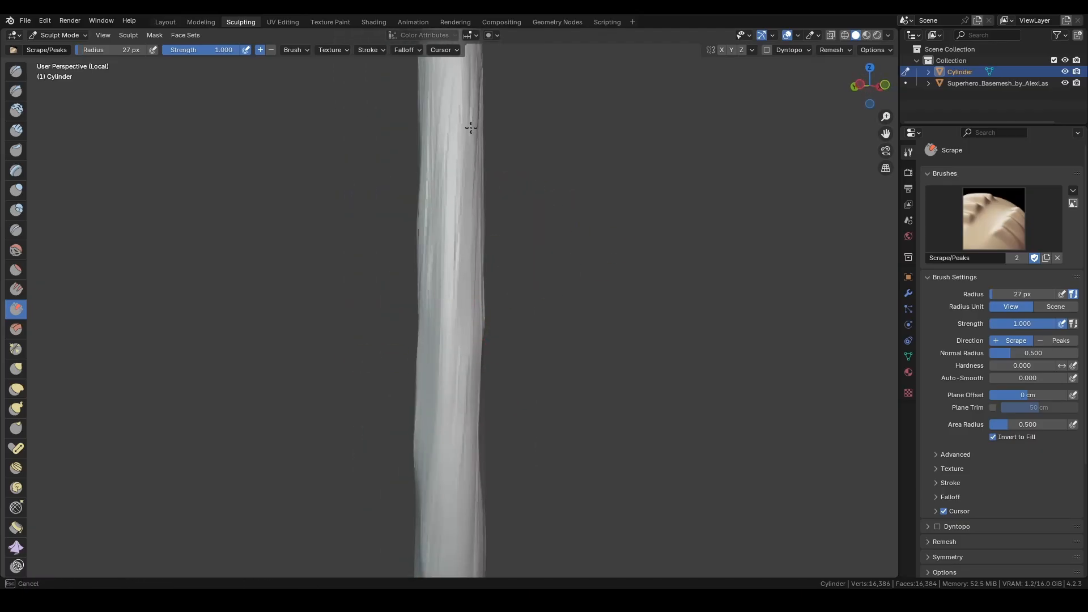
pyautogui.moveTo(493, 229); pyautogui.dragTo(549, 328, button='middle')
# Choose the Draw Sharp brush in Subtract mode at radius 8 px, strength 1.000, and carve long cracks down the pole
pyautogui.click(16, 130)
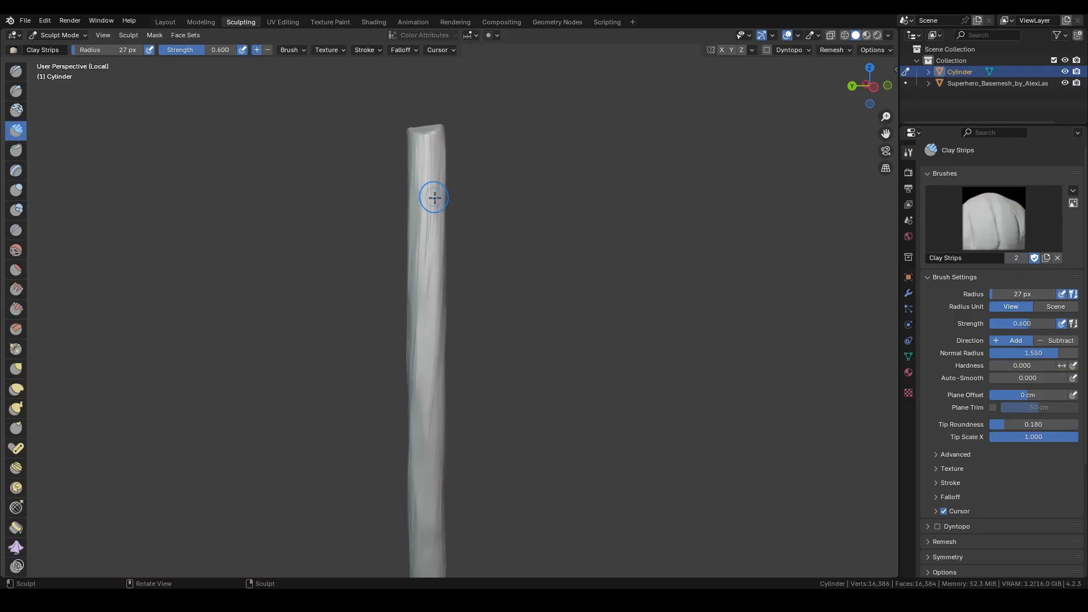
pyautogui.moveTo(432, 194)
pyautogui.mouseDown(button='middle')
pyautogui.moveTo(544, 309)
pyautogui.moveTo(484, 413)
pyautogui.moveTo(482, 306)
pyautogui.moveTo(468, 423)
pyautogui.moveTo(424, 415)
pyautogui.moveTo(397, 340)
pyautogui.mouseUp(button='middle')
pyautogui.click(16, 91)
pyautogui.rightClick(295, 171)
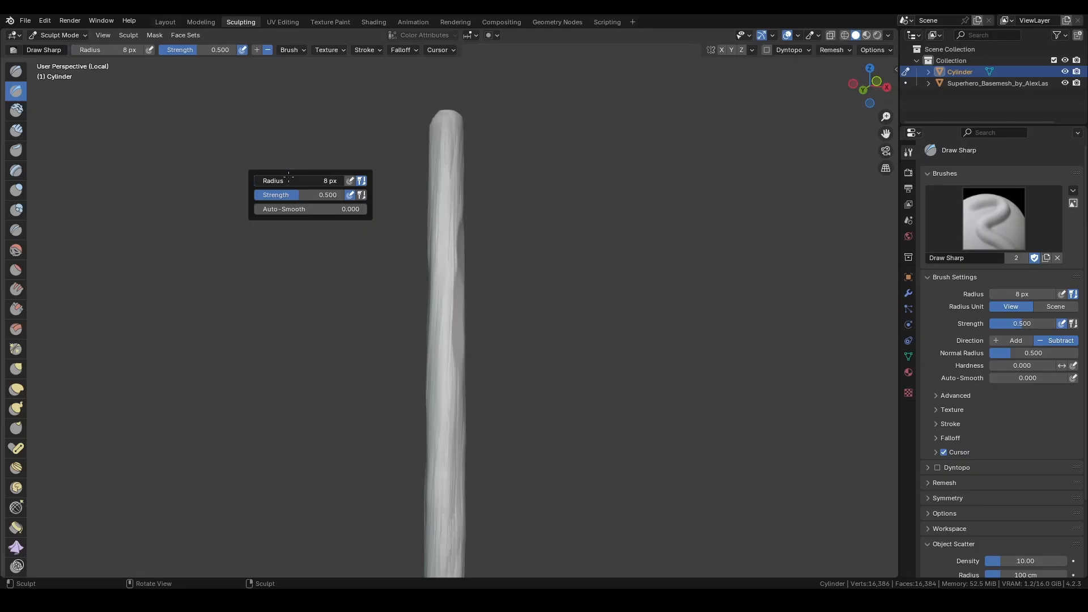
pyautogui.moveTo(312, 198); pyautogui.dragTo(608, 200)
pyautogui.scroll(4, 520, 162)
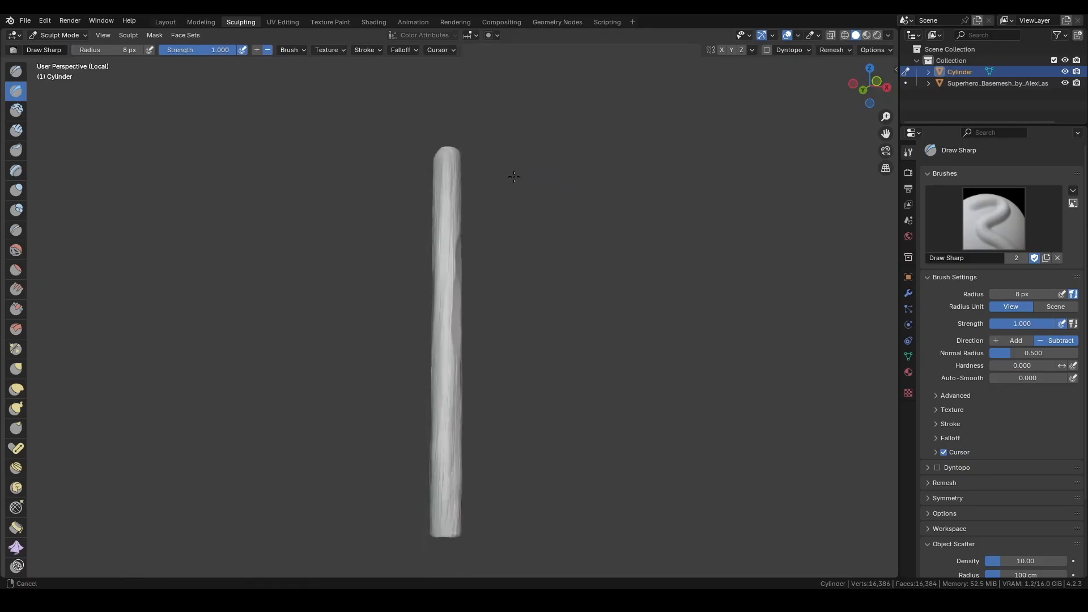
pyautogui.moveTo(418, 189)
pyautogui.mouseDown()
pyautogui.moveTo(420, 165)
pyautogui.moveTo(396, 472)
pyautogui.mouseUp()
pyautogui.moveTo(396, 472)
pyautogui.mouseDown(button='middle')
pyautogui.moveTo(478, 194)
pyautogui.moveTo(454, 283)
pyautogui.moveTo(444, 386)
pyautogui.mouseUp(button='middle')
pyautogui.moveTo(440, 456); pyautogui.dragTo(446, 358)
pyautogui.moveTo(446, 358)
pyautogui.mouseDown(button='middle')
pyautogui.moveTo(518, 190)
pyautogui.moveTo(493, 279)
pyautogui.mouseUp(button='middle')
pyautogui.moveTo(517, 329); pyautogui.dragTo(517, 533)
pyautogui.moveTo(546, 351)
pyautogui.mouseDown(button='middle')
pyautogui.moveTo(497, 255)
pyautogui.moveTo(471, 249)
pyautogui.mouseUp(button='middle')
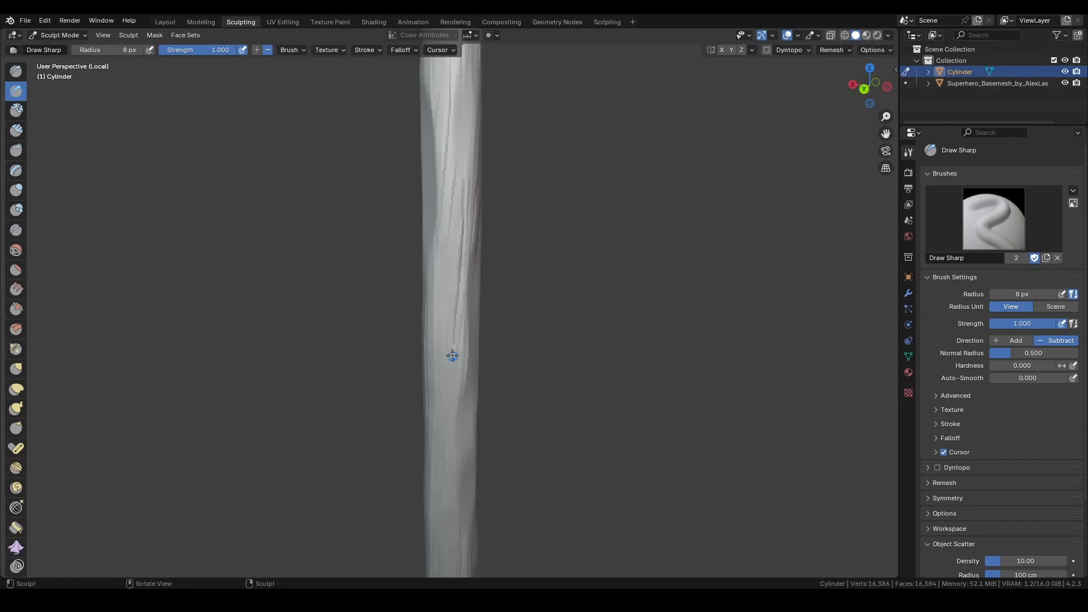
# Carve further winding Draw Sharp grooves along the pole's upper and middle sections
pyautogui.moveTo(466, 282); pyautogui.dragTo(459, 371)
pyautogui.keyDown('shift'); pyautogui.moveTo(487, 370); pyautogui.dragTo(499, 259, button='middle'); pyautogui.keyUp('shift')
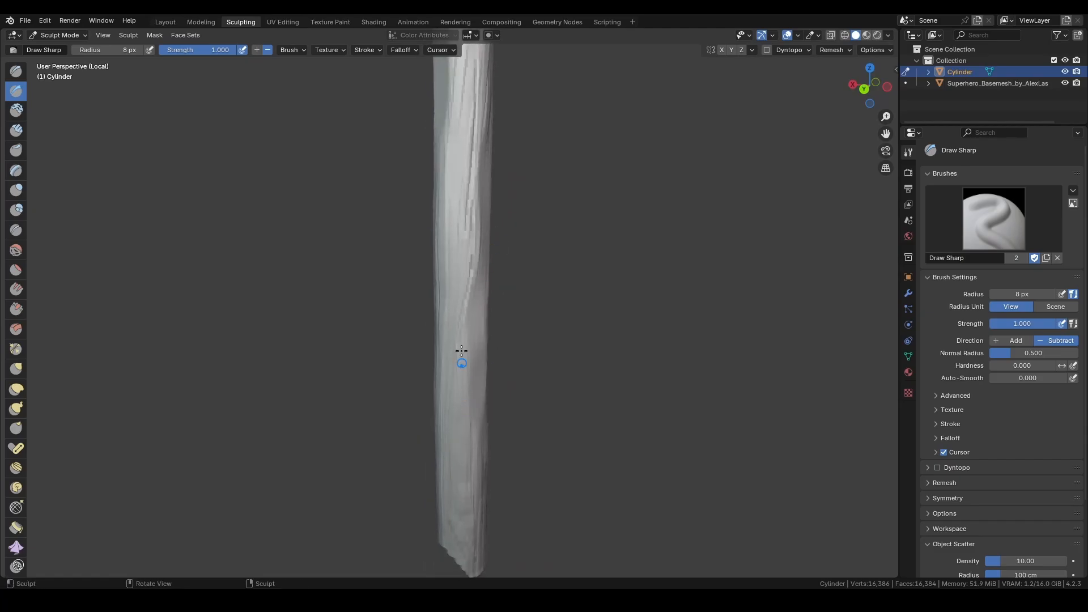
pyautogui.moveTo(464, 470); pyautogui.dragTo(489, 288, button='middle')
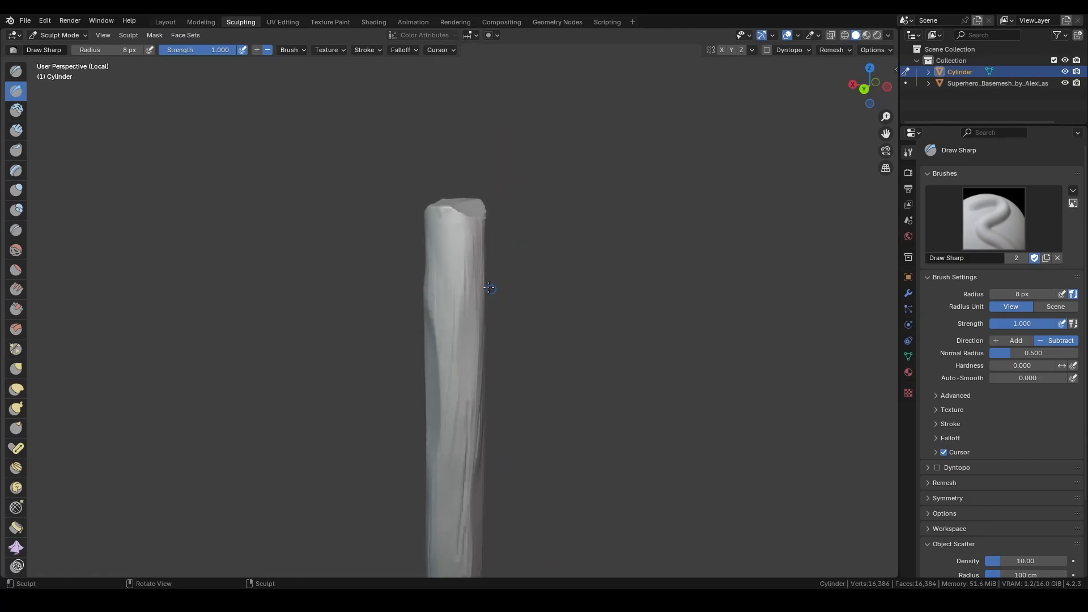
pyautogui.moveTo(450, 435); pyautogui.dragTo(496, 283, button='middle')
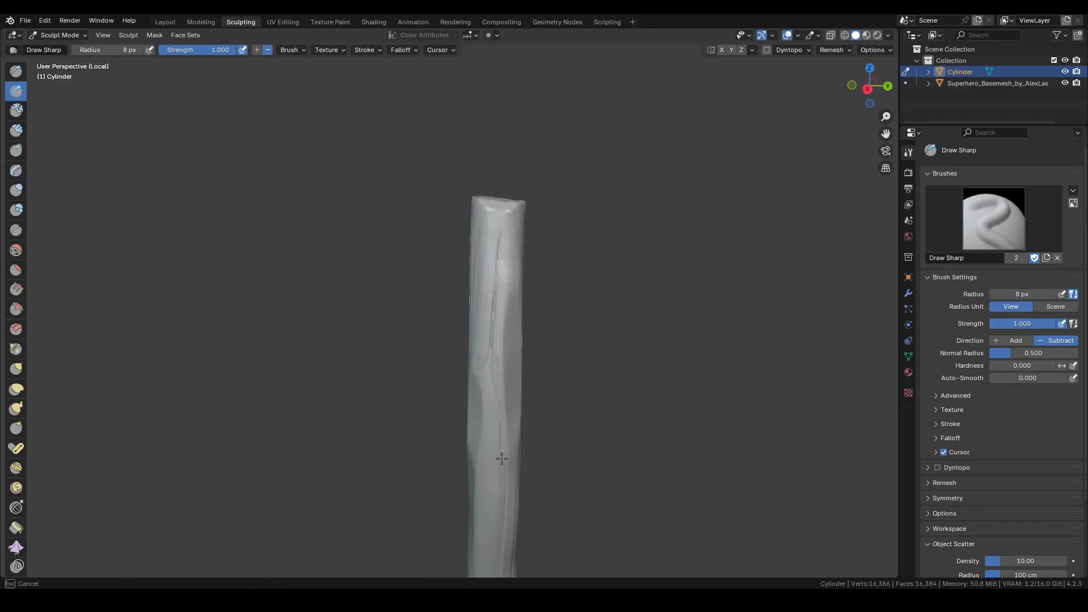
# Carve a Draw Sharp crack across the pole's top face and more lengthwise grooves down to its bottom end
pyautogui.moveTo(517, 304)
pyautogui.mouseDown(button='middle')
pyautogui.moveTo(551, 229)
pyautogui.moveTo(494, 249)
pyautogui.moveTo(489, 287)
pyautogui.mouseUp(button='middle')
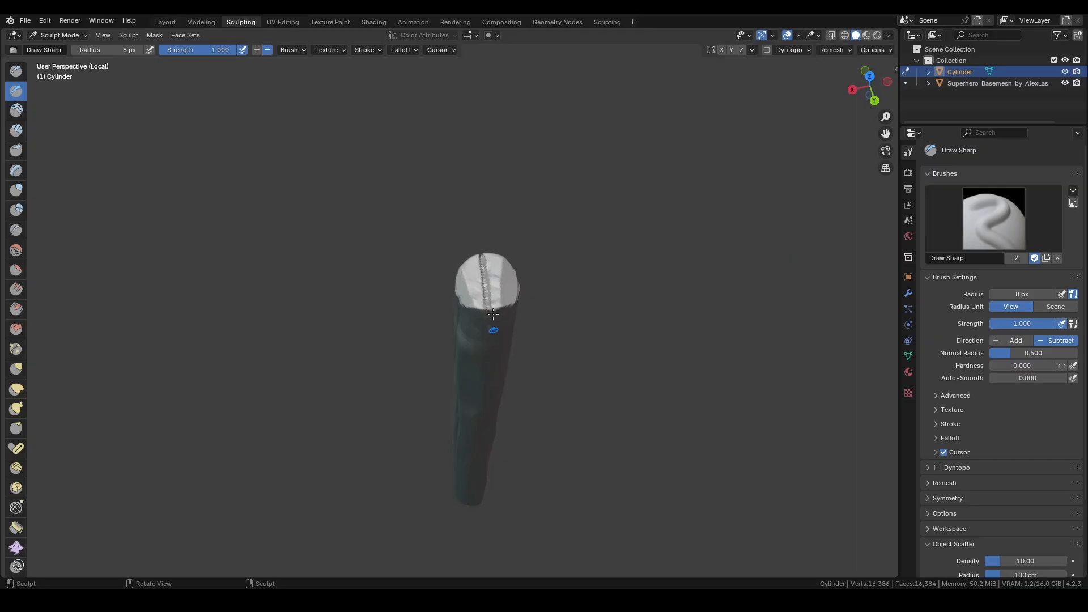
pyautogui.moveTo(493, 315); pyautogui.dragTo(526, 338, button='middle')
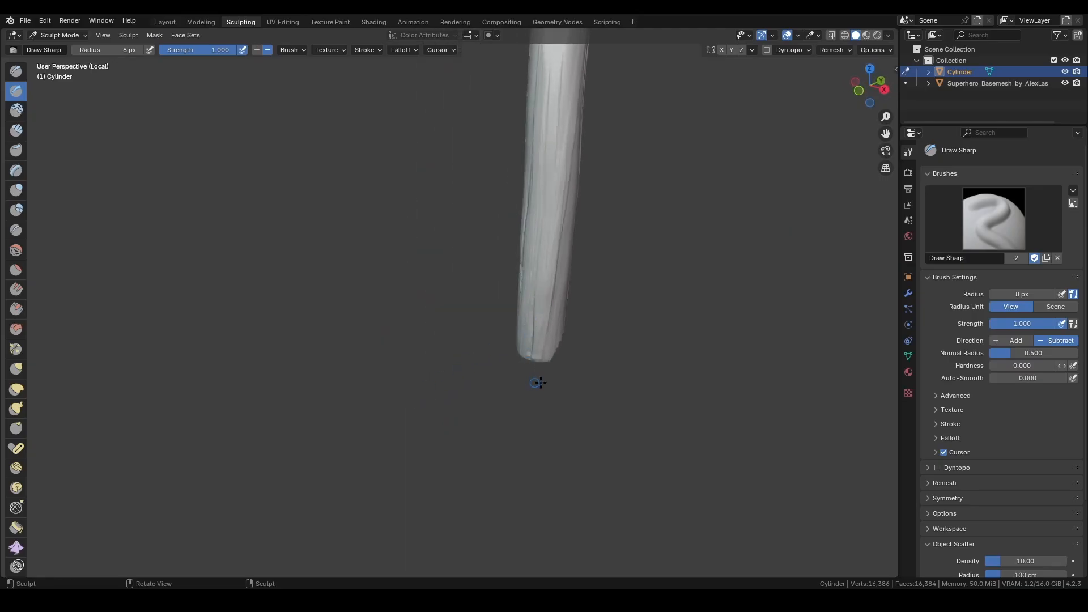
pyautogui.moveTo(537, 383); pyautogui.dragTo(553, 342, button='middle')
pyautogui.moveTo(562, 299); pyautogui.dragTo(505, 401, button='middle')
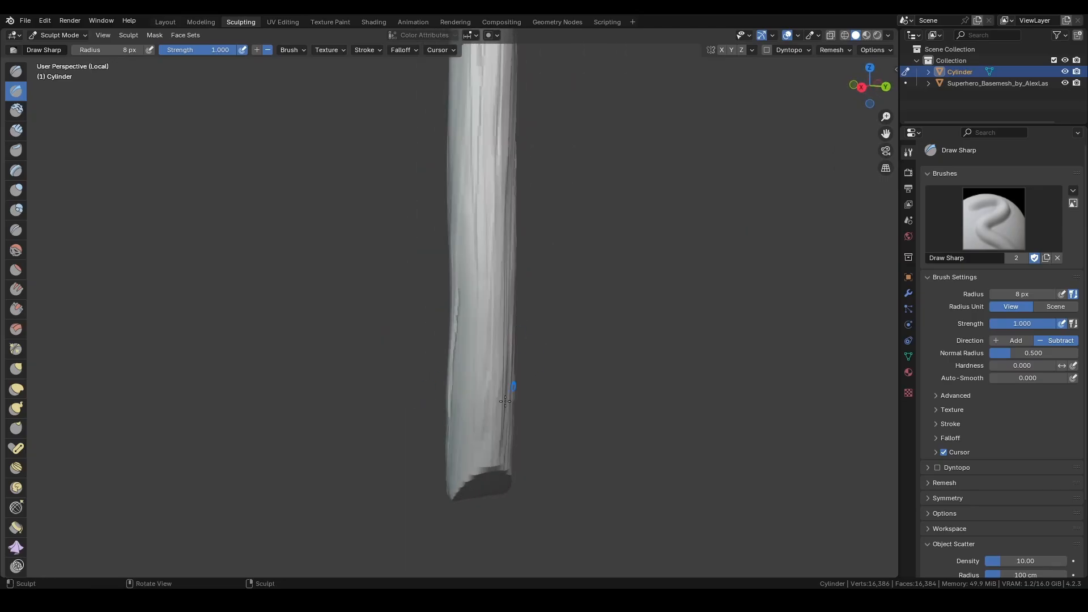
pyautogui.moveTo(495, 299); pyautogui.dragTo(528, 295, button='middle')
pyautogui.scroll(-4, 504, 296)
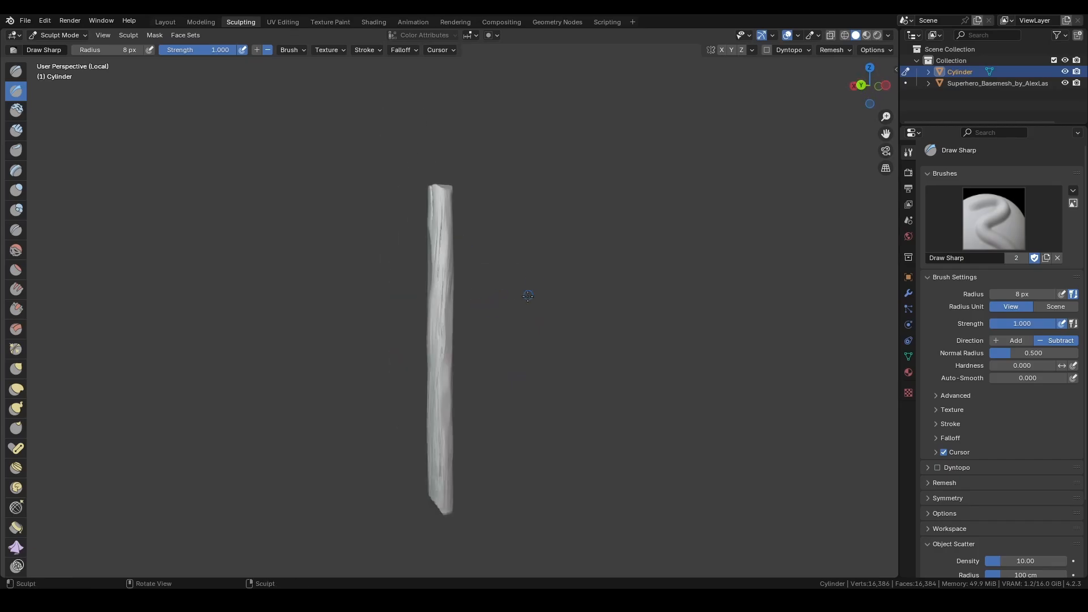
# Return to the Layout workspace in Object Mode and apply Shade Smooth to the sculpted pole
pyautogui.click(161, 23)
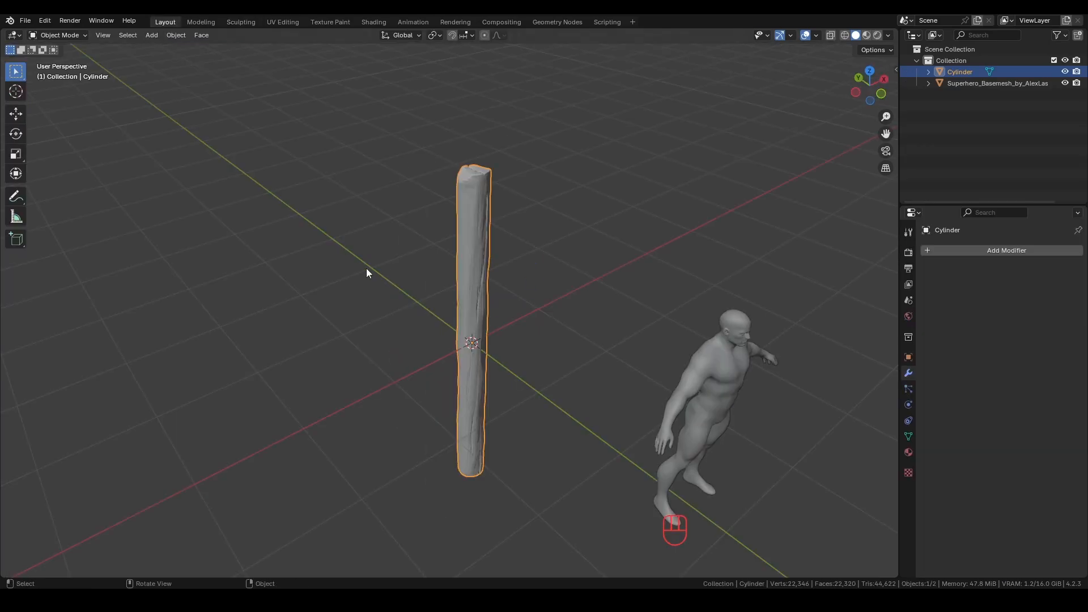
pyautogui.click(177, 36)
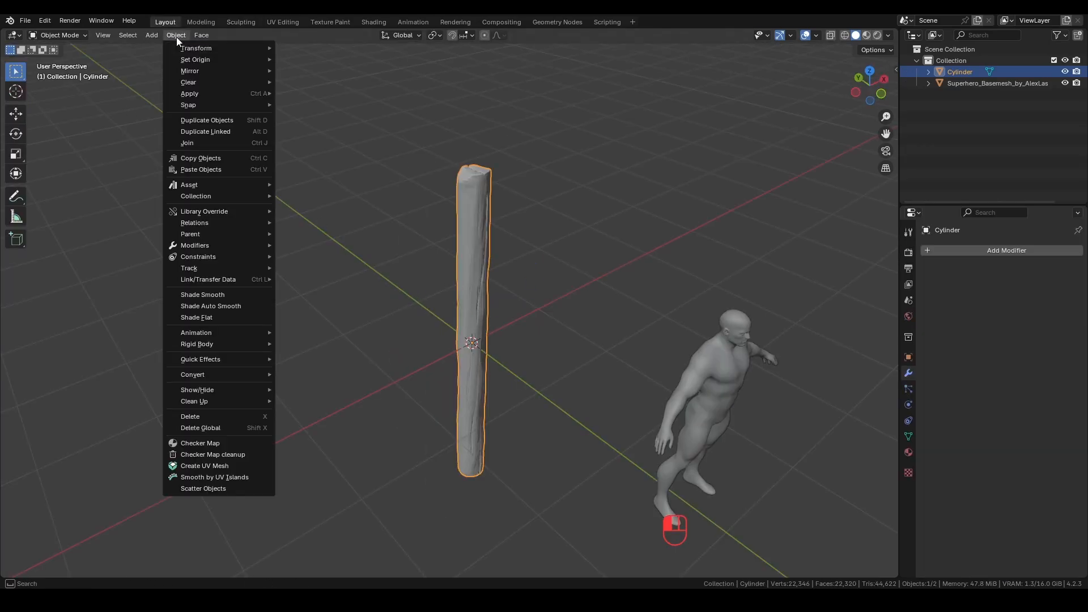
pyautogui.click(211, 296)
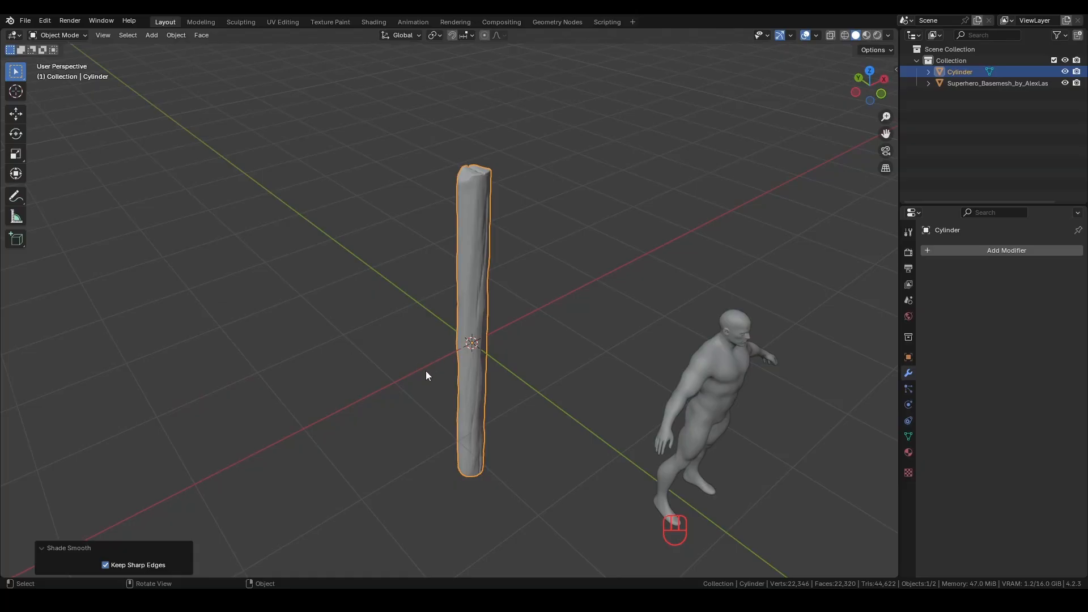
# Move the sculpted pole along the Y axis, away from the human figure
pyautogui.scroll(-3, 426, 371)
pyautogui.moveTo(426, 371); pyautogui.dragTo(492, 359, button='middle')
pyautogui.press('g')
pyautogui.press('x')
pyautogui.press('y')
pyautogui.keyDown('ctrl'); pyautogui.click(487, 306); pyautogui.keyUp('ctrl')
pyautogui.click(517, 300)
# Add a cube at the world origin and scale it along Y and Z into a narrow, thin plank
pyautogui.moveTo(488, 306); pyautogui.dragTo(588, 324, button='middle')
pyautogui.hotkey('shift', 'a')
pyautogui.click(558, 263)
pyautogui.press('s')
pyautogui.press('y')
pyautogui.click(510, 317)
pyautogui.press('s')
pyautogui.press('z')
pyautogui.click(515, 338)
# Duplicate the plank along Y towards the human figure and thicken the copy by scaling Z to 2.442
pyautogui.hotkey('shift', 'd')
pyautogui.press('x')
pyautogui.press('y')
pyautogui.click(605, 379)
pyautogui.click(649, 310)
# Place a third, thin plank copy on the pole side of the first plank and shorten it along X
pyautogui.hotkey('shift', 'd')
pyautogui.press('y')
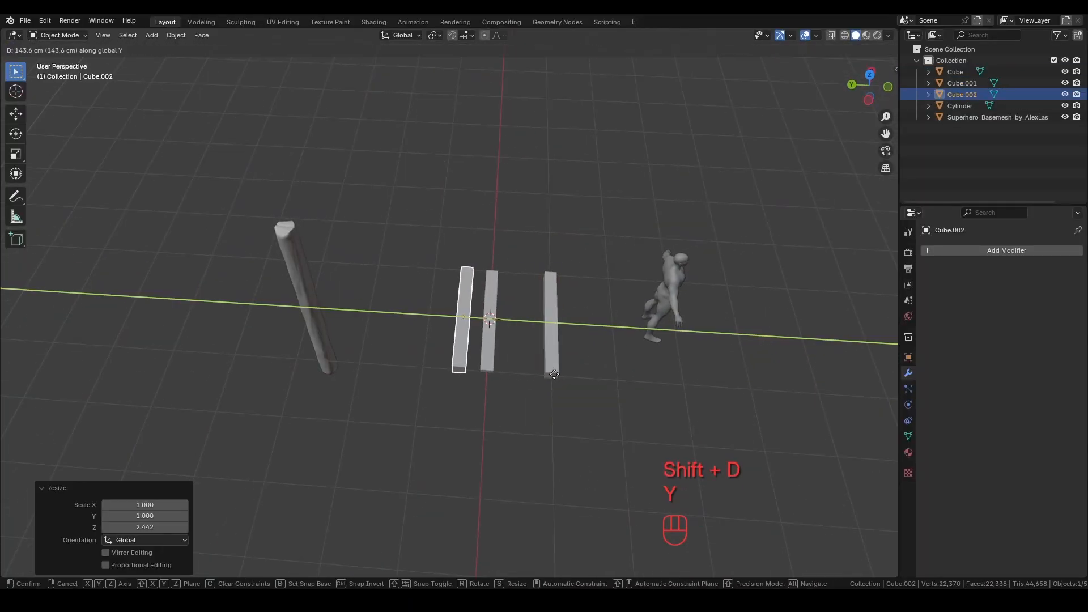
pyautogui.press('Delete')
pyautogui.click(461, 323)
pyautogui.hotkey('shift', 'd')
pyautogui.press('s')
pyautogui.press('x')
pyautogui.click(437, 336)
# Select the pole and the planks and apply their object transforms
pyautogui.click(409, 218)
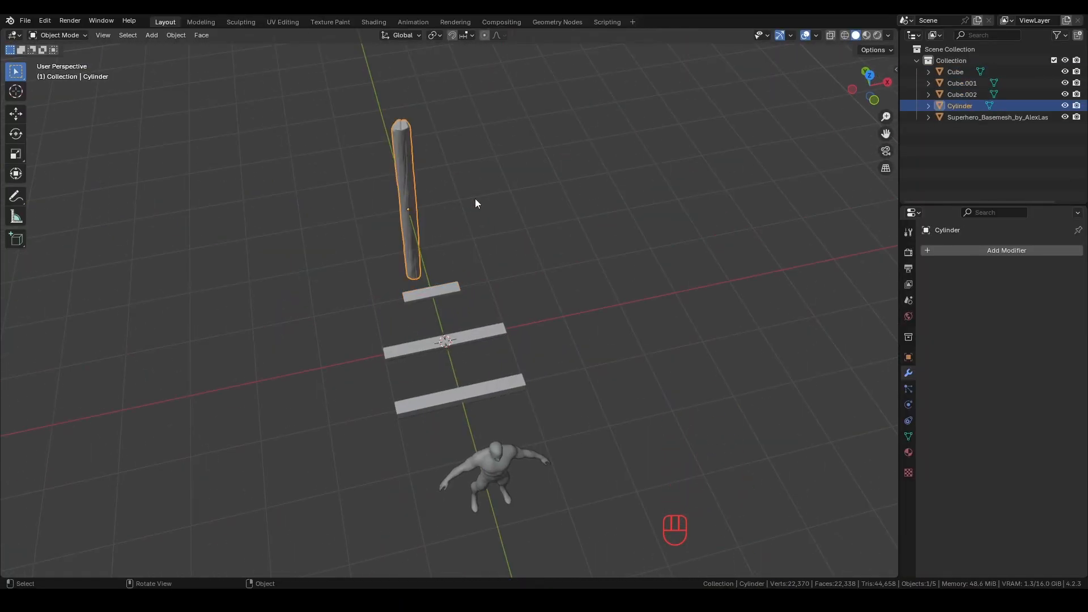
pyautogui.hotkey('ctrl', 'a')
pyautogui.moveTo(386, 283); pyautogui.dragTo(453, 301, button='middle')
pyautogui.moveTo(394, 263); pyautogui.dragTo(584, 397)
pyautogui.hotkey('ctrl', 'a')
pyautogui.click(426, 309)
# Open all three planks together in Edit Mode and add evenly spaced crosswise loop cuts to the short one
pyautogui.press('Tab')
pyautogui.press('Tab')
pyautogui.keyDown('shift'); pyautogui.click(492, 345); pyautogui.keyUp('shift')
pyautogui.keyDown('shift'); pyautogui.click(579, 371); pyautogui.keyUp('shift')
pyautogui.press('Tab')
pyautogui.moveTo(431, 300); pyautogui.dragTo(413, 344, button='middle')
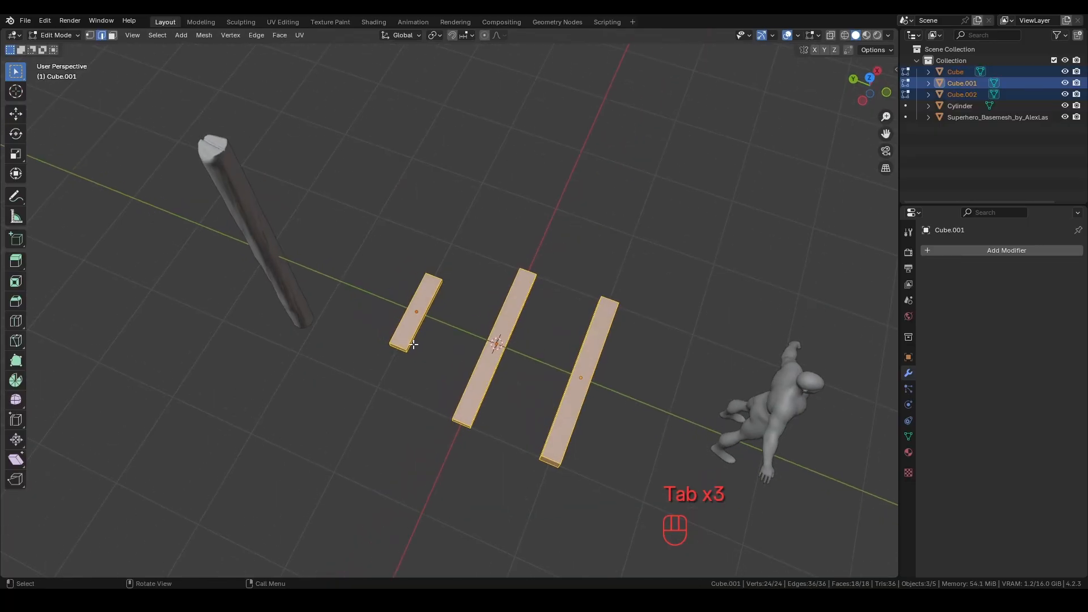
pyautogui.hotkey('ctrl', 'r')
pyautogui.scroll(2, 414, 340)
pyautogui.click(413, 340)
pyautogui.rightClick(414, 340)
# Add evenly spaced crosswise loop cuts and a single centred lengthwise cut to the two long planks
pyautogui.scroll(7, 584, 369)
pyautogui.click(584, 368)
pyautogui.rightClick(584, 369)
pyautogui.moveTo(585, 369); pyautogui.dragTo(625, 363, button='middle')
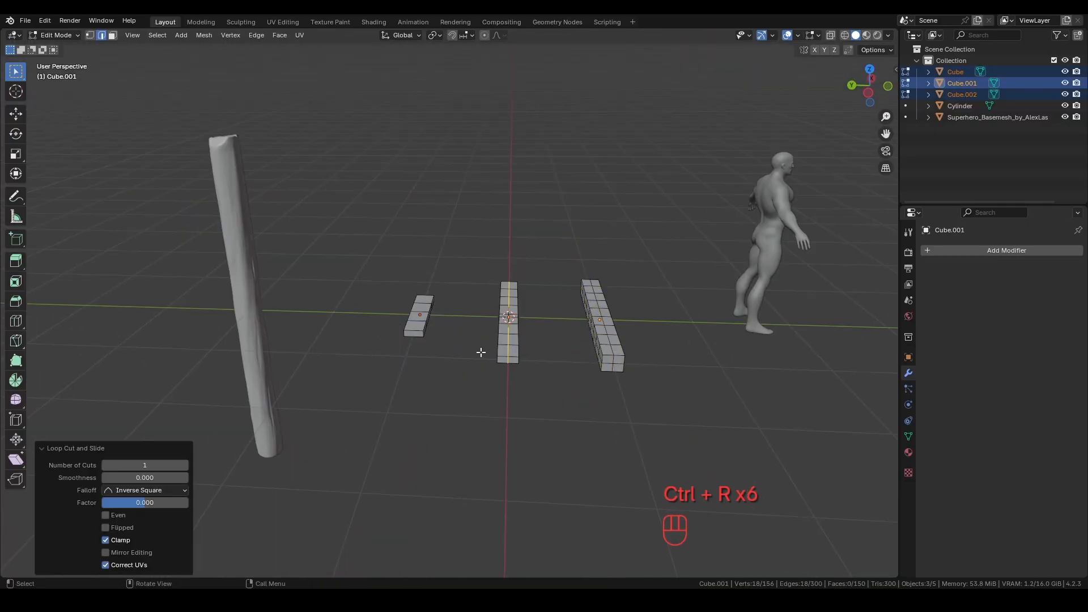
pyautogui.moveTo(480, 352); pyautogui.dragTo(517, 347, button='middle')
# Return to Object Mode and add a Bevel modifier to the thick plank nearest the human figure
pyautogui.press('Tab')
pyautogui.click(935, 250)
pyautogui.click(980, 263)
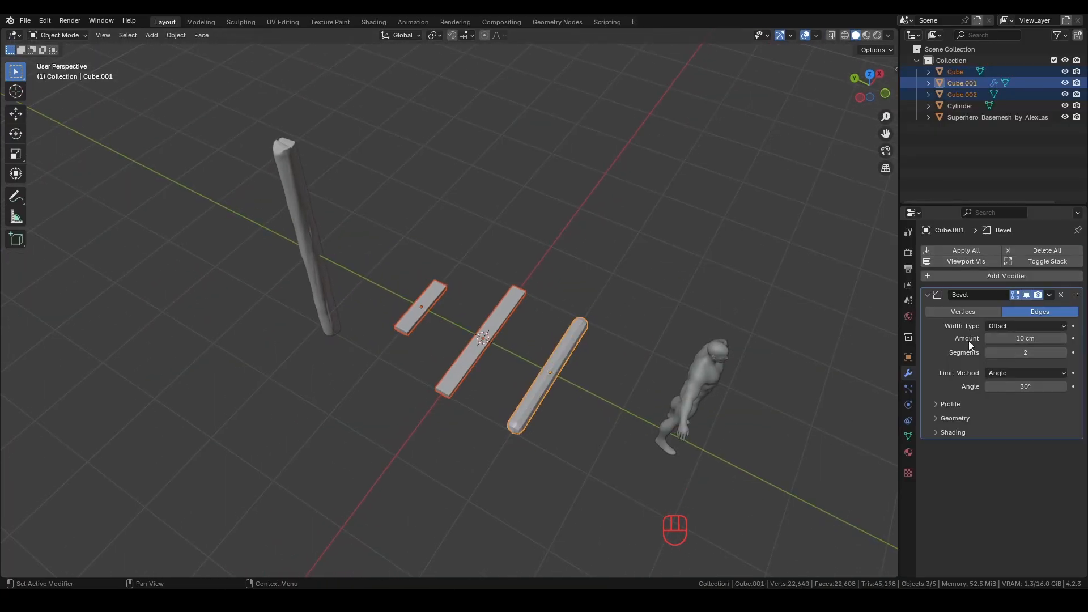
# Apply the Bevel modifier on all selected planks and add a modifier that subdivides their meshes for sculpting
pyautogui.click(1049, 294)
pyautogui.click(989, 304)
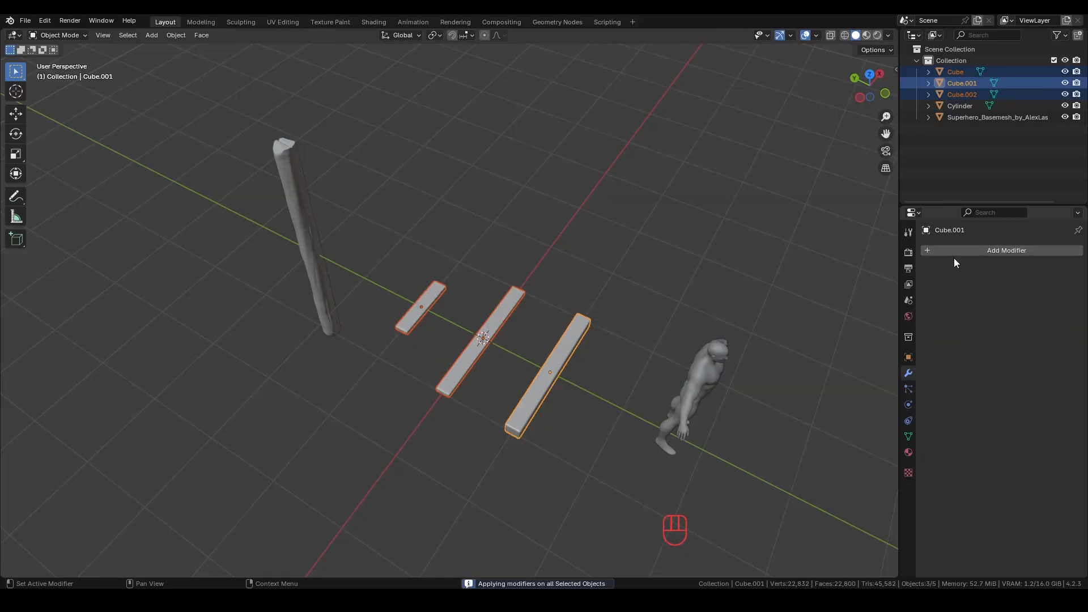
pyautogui.click(953, 257)
pyautogui.moveTo(954, 255)
pyautogui.click(1045, 401)
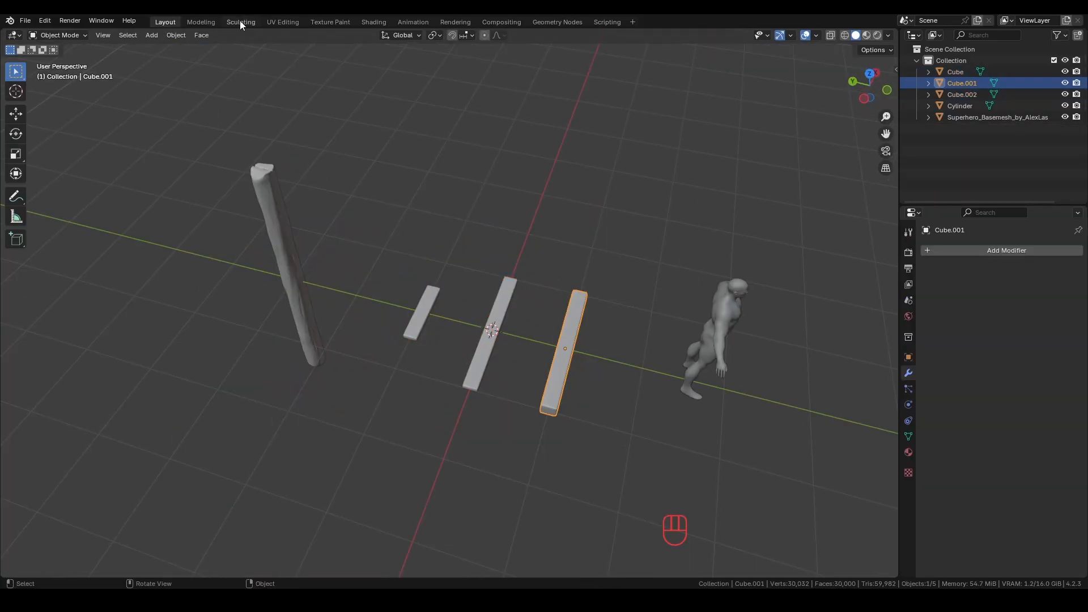
# In Sculpt Mode, carve wood grain and worn edges into the thick plank with the Layer, Clay Strips and Scrape brushes
pyautogui.click(240, 23)
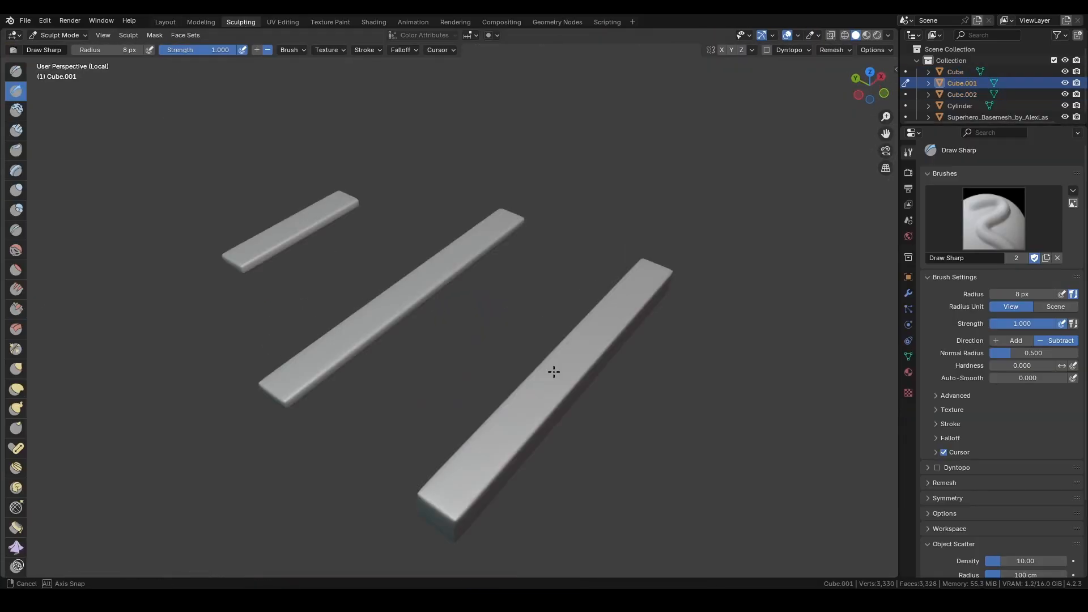
pyautogui.click(15, 170)
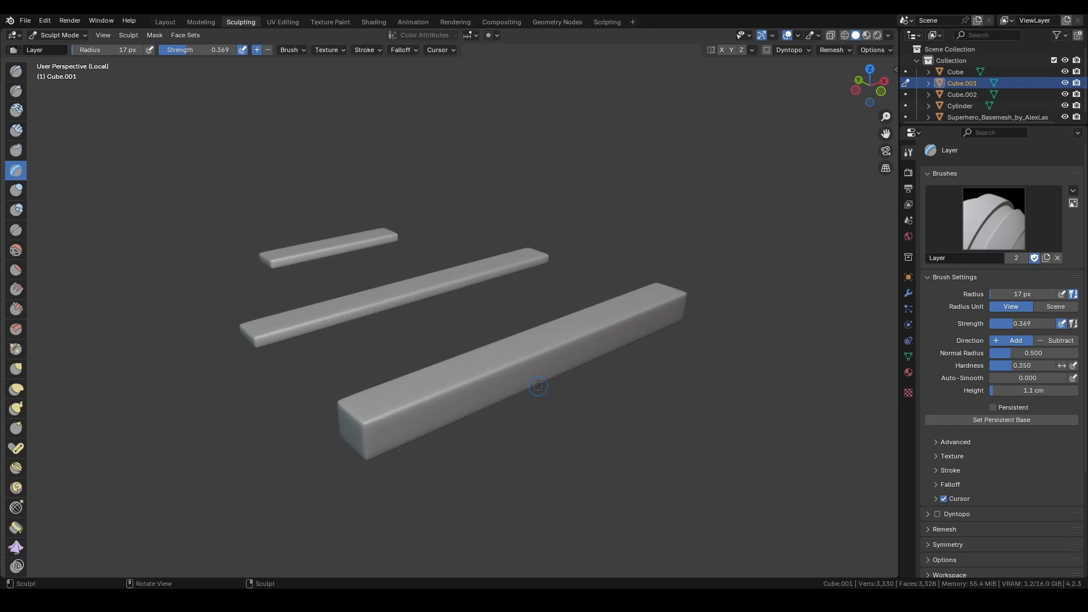
pyautogui.moveTo(405, 419); pyautogui.dragTo(694, 298, button='middle')
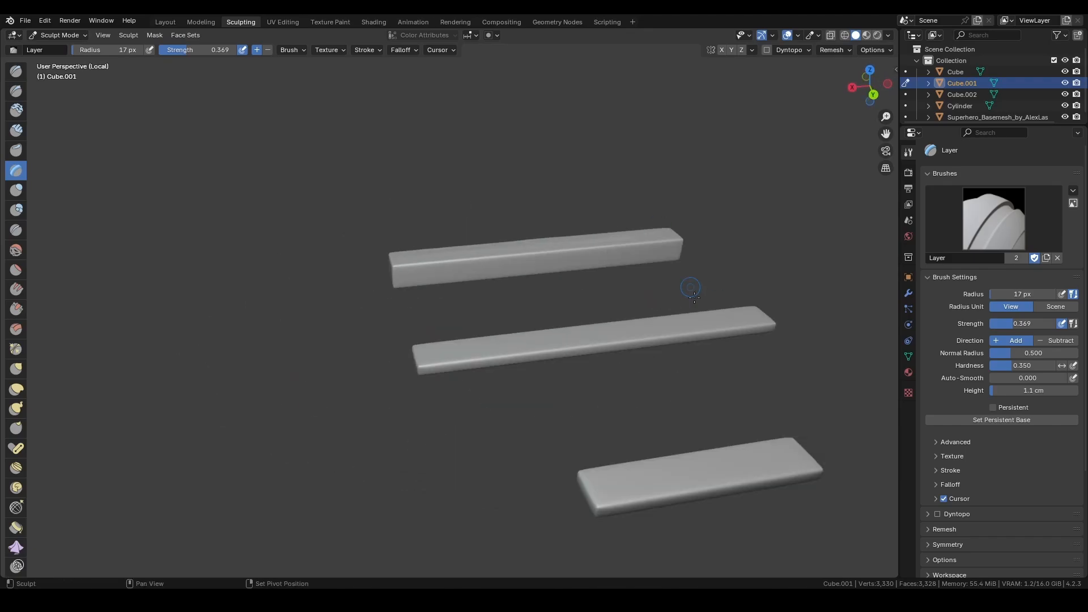
pyautogui.moveTo(634, 271)
pyautogui.mouseDown(button='middle')
pyautogui.moveTo(485, 340)
pyautogui.moveTo(504, 338)
pyautogui.moveTo(391, 447)
pyautogui.moveTo(477, 254)
pyautogui.moveTo(513, 340)
pyautogui.mouseUp(button='middle')
pyautogui.press('c')
pyautogui.click(16, 309)
pyautogui.moveTo(377, 357)
pyautogui.mouseDown(button='middle')
pyautogui.moveTo(413, 376)
pyautogui.moveTo(431, 354)
pyautogui.mouseUp(button='middle')
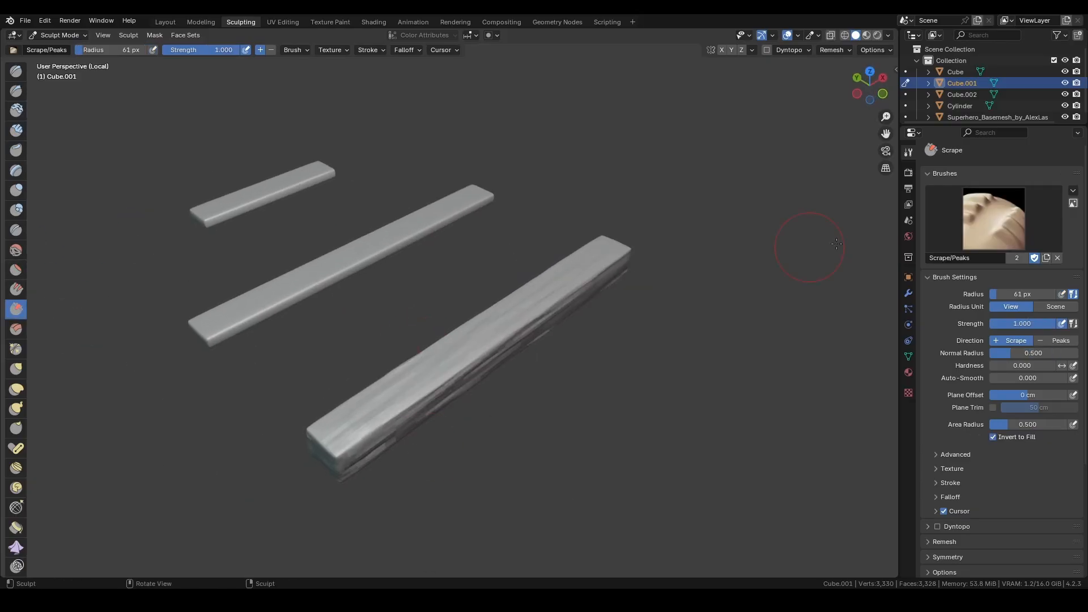
pyautogui.moveTo(710, 196); pyautogui.dragTo(168, 27, button='middle')
# Sculpt wood grain and uneven edges on the long thin plank, using the Layer and Clay Strips brushes
pyautogui.click(165, 21)
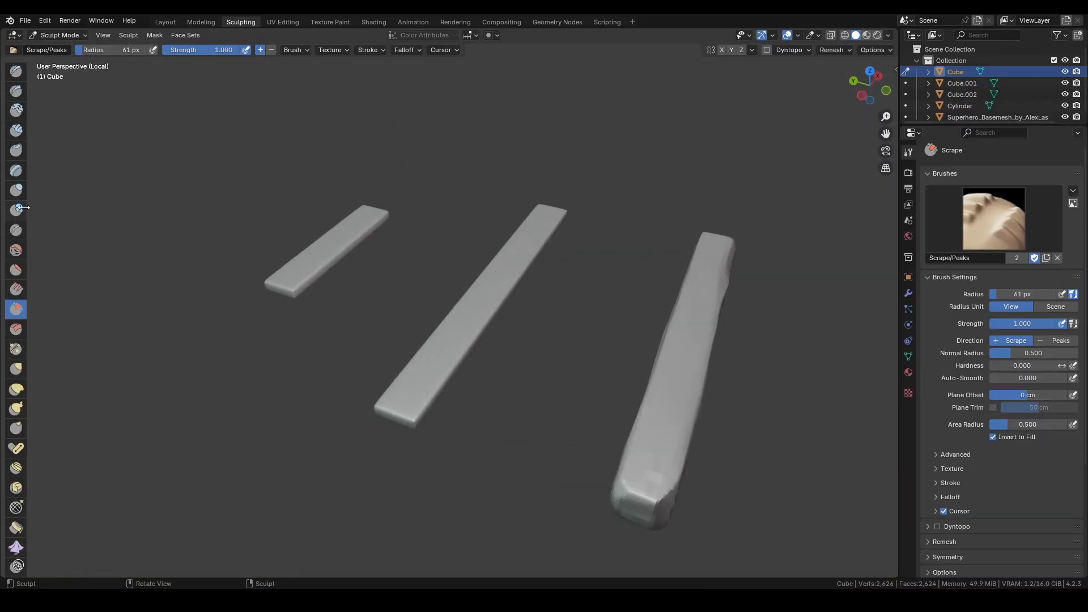
pyautogui.press('l')
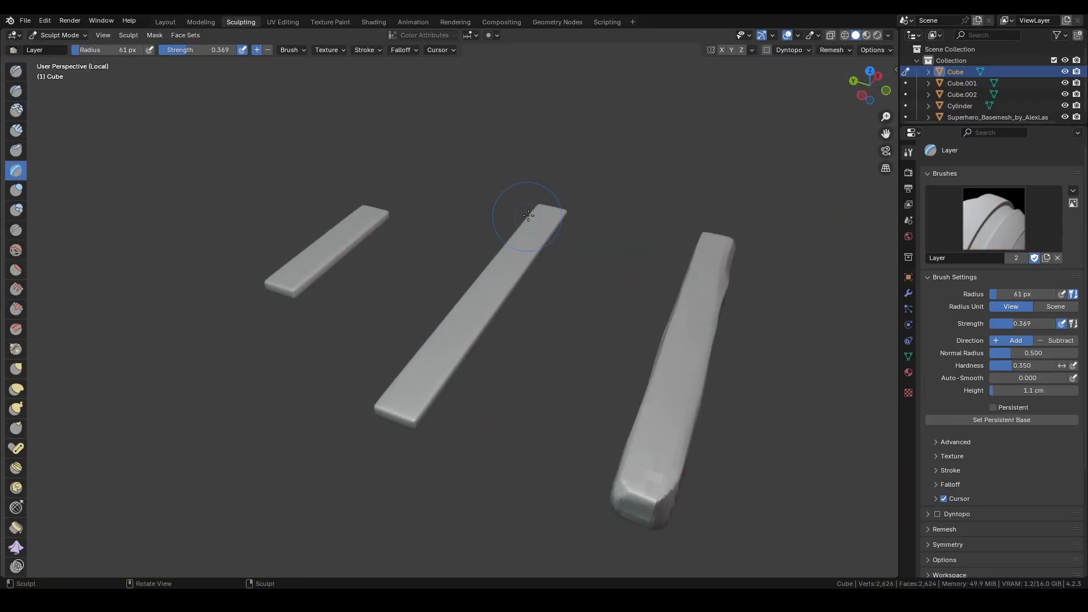
pyautogui.moveTo(435, 333)
pyautogui.mouseDown(button='middle')
pyautogui.moveTo(592, 245)
pyautogui.moveTo(571, 279)
pyautogui.moveTo(518, 276)
pyautogui.moveTo(408, 316)
pyautogui.moveTo(494, 190)
pyautogui.mouseUp(button='middle')
pyautogui.press('c')
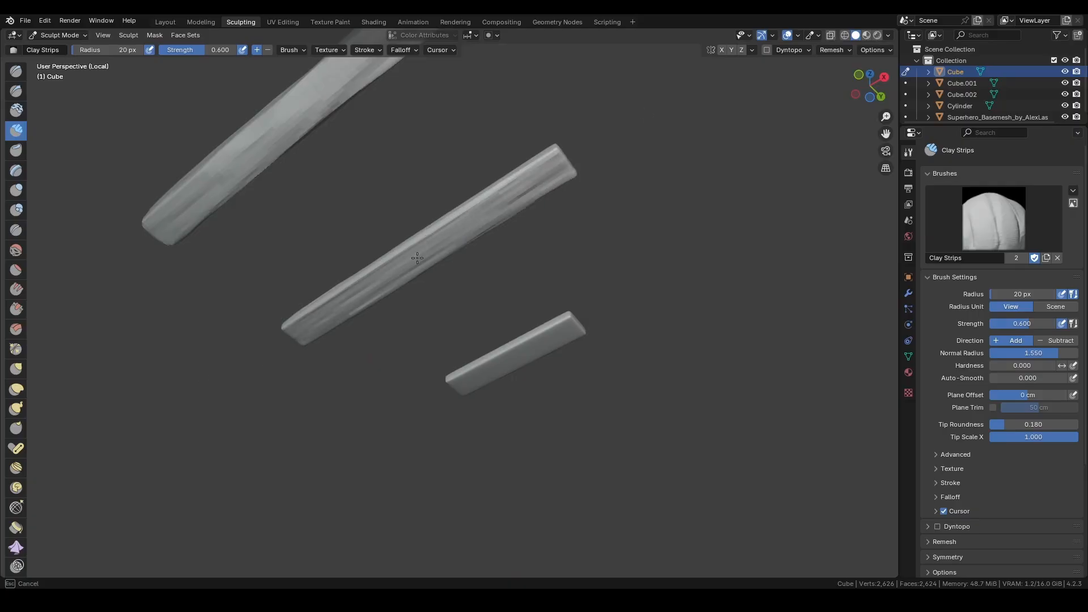
pyautogui.moveTo(417, 258); pyautogui.dragTo(473, 287, button='middle')
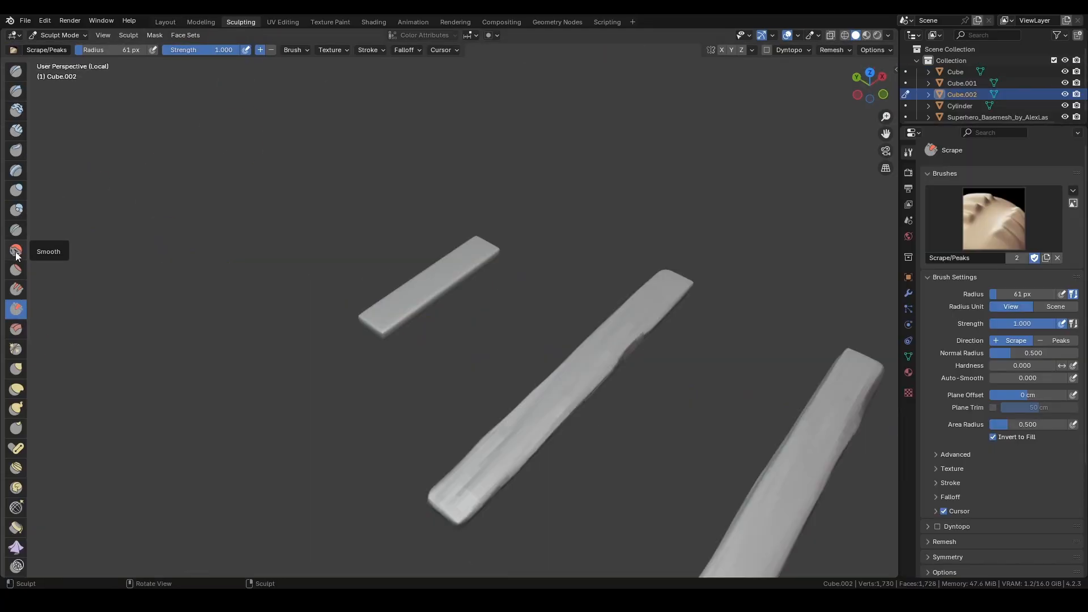
# Sculpt grain and worn edges on the short plank with the Layer, Clay Strips and Scrape brushes, adjusting the brush radius
pyautogui.click(16, 170)
pyautogui.rightClick(175, 234)
pyautogui.moveTo(176, 233); pyautogui.dragTo(166, 233)
pyautogui.moveTo(422, 272)
pyautogui.mouseDown(button='middle')
pyautogui.moveTo(612, 272)
pyautogui.moveTo(649, 300)
pyautogui.moveTo(409, 311)
pyautogui.moveTo(397, 373)
pyautogui.moveTo(472, 272)
pyautogui.mouseUp(button='middle')
pyautogui.click(16, 130)
pyautogui.click(16, 309)
pyautogui.moveTo(295, 317); pyautogui.dragTo(350, 301, button='middle')
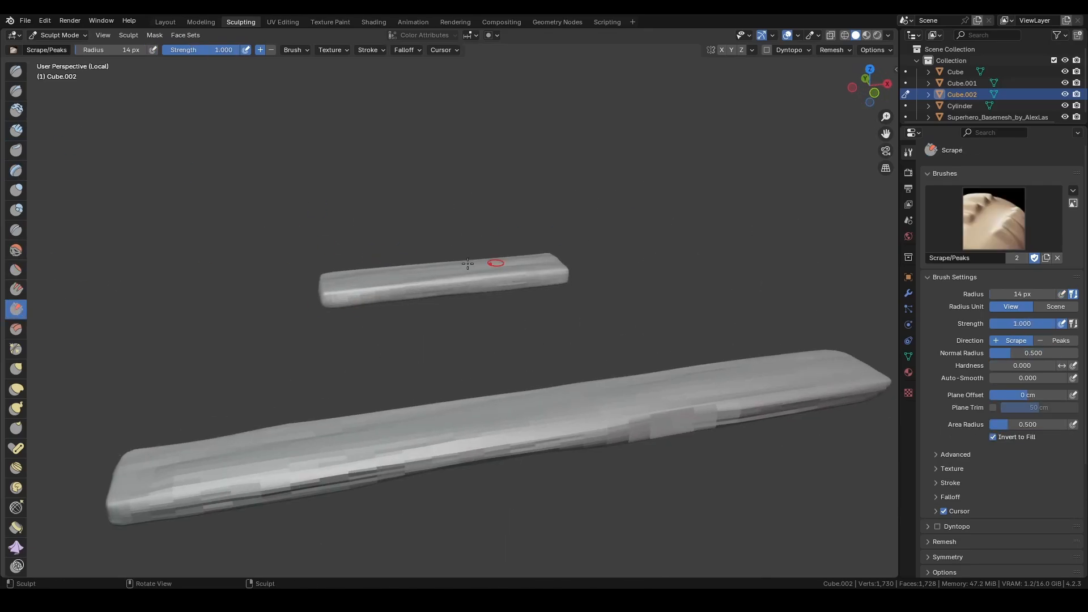
pyautogui.moveTo(621, 194); pyautogui.dragTo(420, 259, button='middle')
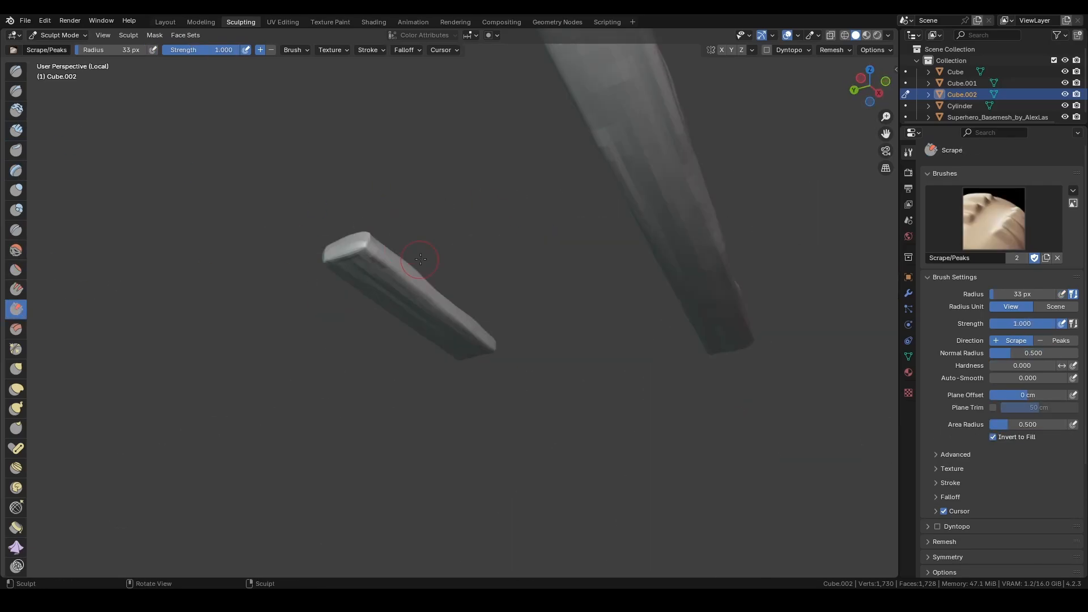
pyautogui.moveTo(407, 219)
pyautogui.mouseDown(button='middle')
pyautogui.moveTo(447, 389)
pyautogui.moveTo(419, 363)
pyautogui.moveTo(397, 294)
pyautogui.mouseUp(button='middle')
# Return to the object layout and move the pole and three planks into a new collection named pieces
pyautogui.click(165, 21)
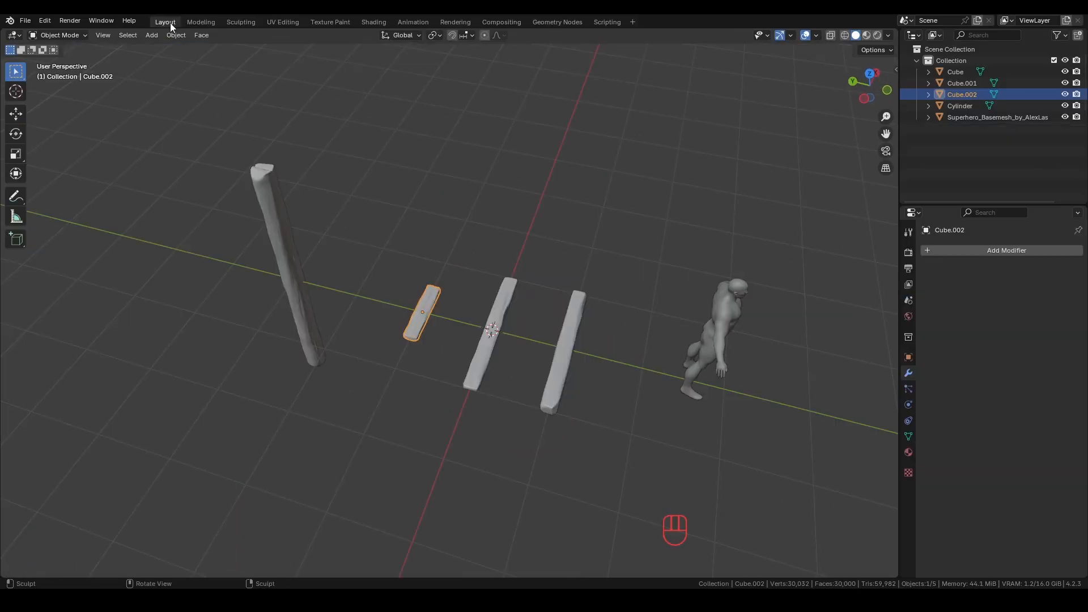
pyautogui.write('piecesm')
pyautogui.click(492, 434)
# Move the pole and planks 1000 cm along Y, and shift them further away along the same axis
pyautogui.moveTo(492, 402); pyautogui.dragTo(508, 442, button='middle')
pyautogui.press('g')
pyautogui.press('y')
pyautogui.click(291, 325)
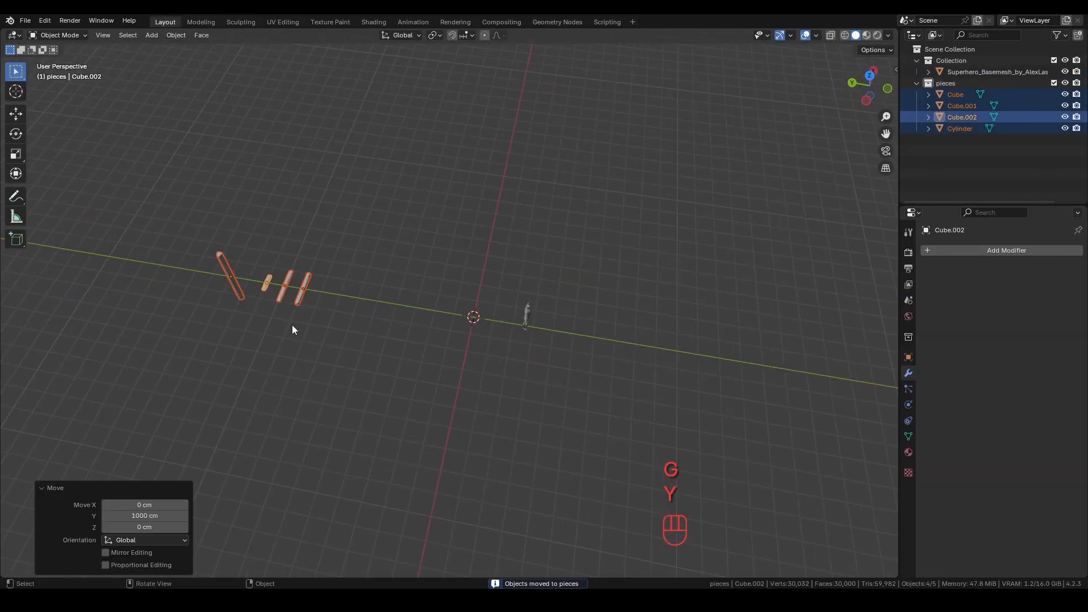
pyautogui.press('g')
pyautogui.press('y')
pyautogui.click(158, 288)
# Duplicate the four stored pieces along Y back beside the human figure, and clear the selection
pyautogui.hotkey('shift', 'd')
pyautogui.press('x')
pyautogui.press('y')
pyautogui.click(522, 380)
pyautogui.keyDown('ctrl'); pyautogui.moveTo(521, 379); pyautogui.dragTo(537, 346, button='middle'); pyautogui.keyUp('ctrl')
pyautogui.click(543, 386)
pyautogui.moveTo(544, 394); pyautogui.dragTo(548, 376, button='middle')
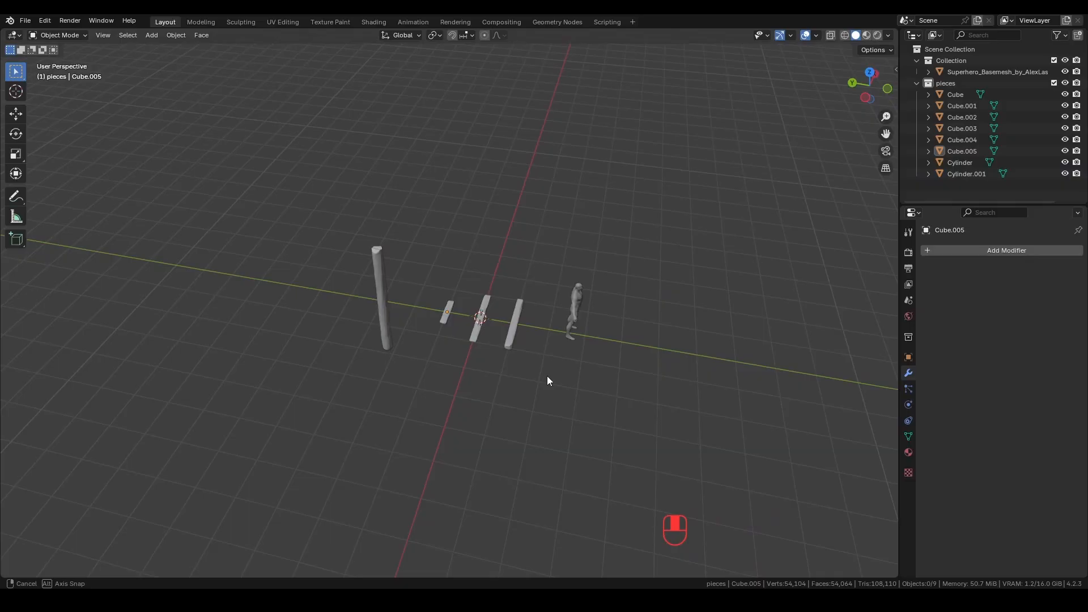
# Select the three duplicated planks and move them along X, away from the pole and figure
pyautogui.moveTo(474, 343); pyautogui.dragTo(487, 381)
pyautogui.press('g')
pyautogui.press('y')
pyautogui.press('x')
pyautogui.click(718, 338)
# Move the duplicated pole -100 cm in X and -400 cm in Y, and duplicate it along X as a pair
pyautogui.click(445, 255)
pyautogui.press('g')
pyautogui.hotkey('shift', 'z')
pyautogui.click(461, 385)
pyautogui.hotkey('shift', 'd')
pyautogui.press('x')
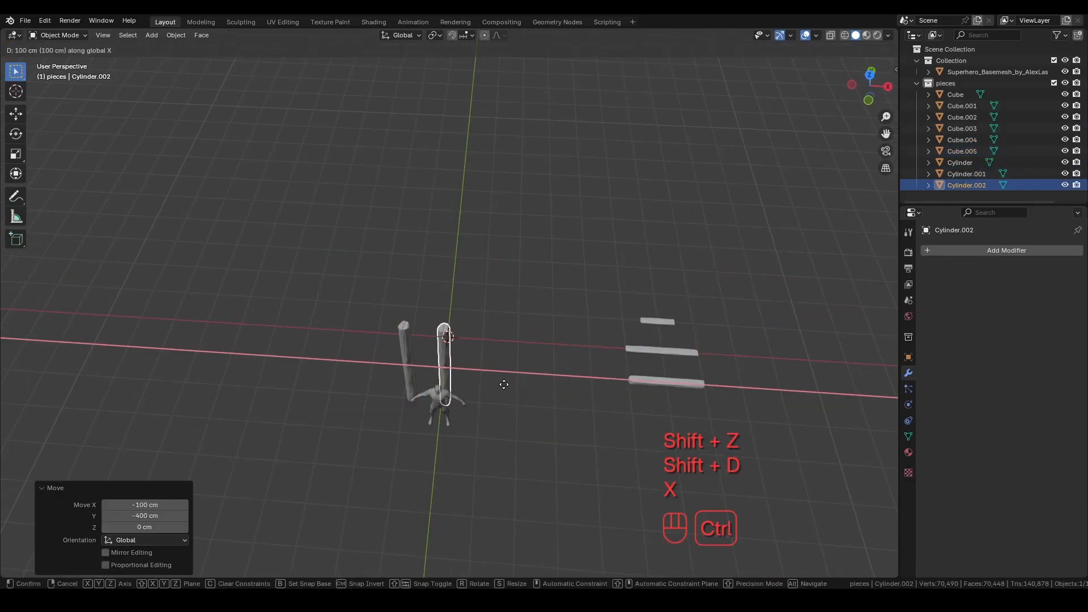
pyautogui.click(507, 381)
# Select both poles and lower them along Z so that they extend below the ground
pyautogui.press('g')
pyautogui.press('z')
pyautogui.moveTo(531, 318); pyautogui.dragTo(617, 359, button='middle')
pyautogui.rightClick(554, 334)
pyautogui.keyDown('shift'); pyautogui.click(494, 357); pyautogui.keyUp('shift')
pyautogui.press('g')
pyautogui.press('z')
pyautogui.click(556, 374)
# Duplicate the thick plank and position it horizontally and vertically as a crossbeam between the two poles
pyautogui.click(580, 300)
pyautogui.hotkey('shift', 'd')
pyautogui.hotkey('shift', 'z')
pyautogui.click(419, 432)
pyautogui.moveTo(420, 429); pyautogui.dragTo(564, 366, button='middle')
pyautogui.keyDown('ctrl'); pyautogui.moveTo(564, 365); pyautogui.dragTo(544, 346, button='middle'); pyautogui.keyUp('ctrl')
pyautogui.press('g')
pyautogui.press('z')
pyautogui.click(558, 322)
# Select the two poles again and adjust their height relative to the crossbeam
pyautogui.click(480, 425)
pyautogui.keyDown('shift'); pyautogui.click(510, 416); pyautogui.keyUp('shift')
pyautogui.press('g')
pyautogui.press('z')
pyautogui.click(516, 405)
# Duplicate the crossbeam, rotate the copy 90° about Z and move it -100 cm in X and 100 cm in Y
pyautogui.click(498, 376)
pyautogui.moveTo(559, 394); pyautogui.dragTo(651, 417, button='middle')
pyautogui.moveTo(651, 416); pyautogui.dragTo(627, 389, button='middle')
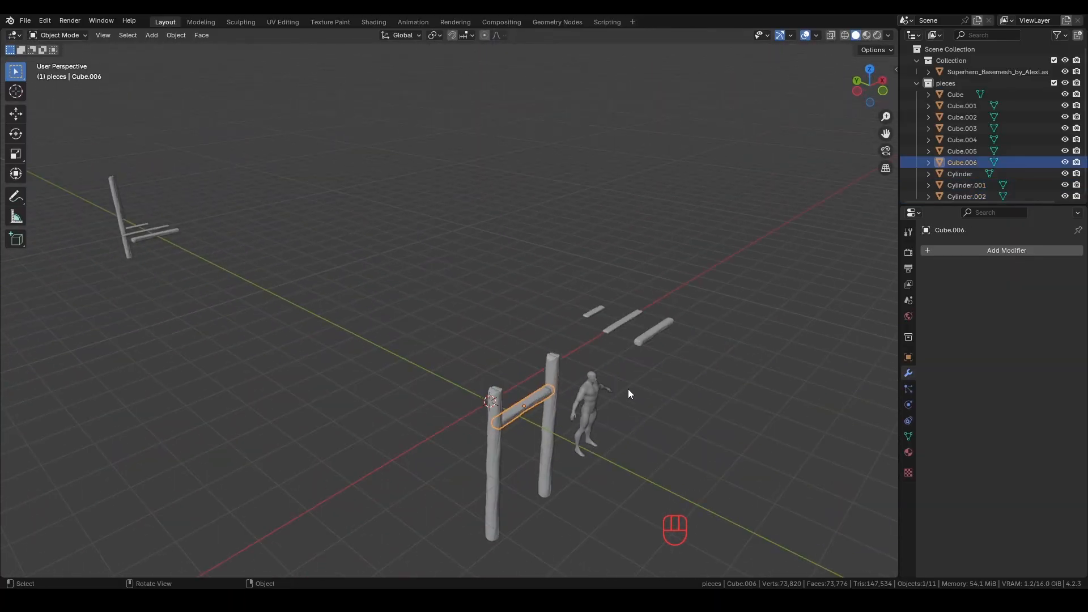
pyautogui.hotkey('shift', 'd')
pyautogui.press('r')
pyautogui.press('z')
pyautogui.press('KP_9')
pyautogui.press('KP_0')
pyautogui.press('KP_Enter')
pyautogui.press('g')
pyautogui.hotkey('shift', 'z')
pyautogui.click(541, 391)
# Duplicate the side beam 200 cm along X to the opposite pole
pyautogui.moveTo(538, 397); pyautogui.dragTo(499, 404, button='middle')
pyautogui.hotkey('shift', 'd')
pyautogui.press('x')
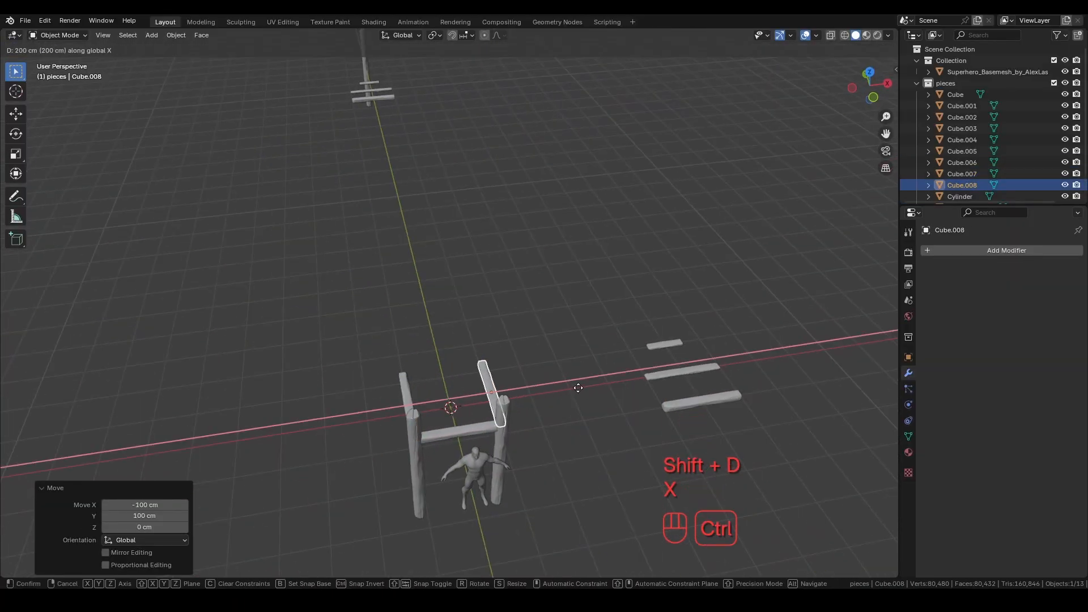
pyautogui.click(576, 387)
pyautogui.click(503, 453)
pyautogui.keyDown('shift'); pyautogui.click(547, 416); pyautogui.keyUp('shift')
pyautogui.hotkey('shift', 'd')
pyautogui.press('y')
pyautogui.click(600, 385)
pyautogui.moveTo(600, 385); pyautogui.dragTo(504, 397, button='middle')
pyautogui.moveTo(355, 274); pyautogui.dragTo(532, 438)
pyautogui.click(470, 357)
pyautogui.keyDown('shift'); pyautogui.click(395, 372); pyautogui.keyUp('shift')
pyautogui.press('Delete')
# Duplicate the frame of two poles, crossbeam and side beams 200 cm along Y, and repeat the duplication three times
pyautogui.moveTo(600, 419); pyautogui.dragTo(643, 416, button='middle')
pyautogui.hotkey('shift', 'd')
pyautogui.press('x')
pyautogui.press('y')
pyautogui.click(616, 379)
pyautogui.scroll(-2, 617, 378)
pyautogui.hotkey('shift', 'r')
pyautogui.hotkey('shift', 'r')
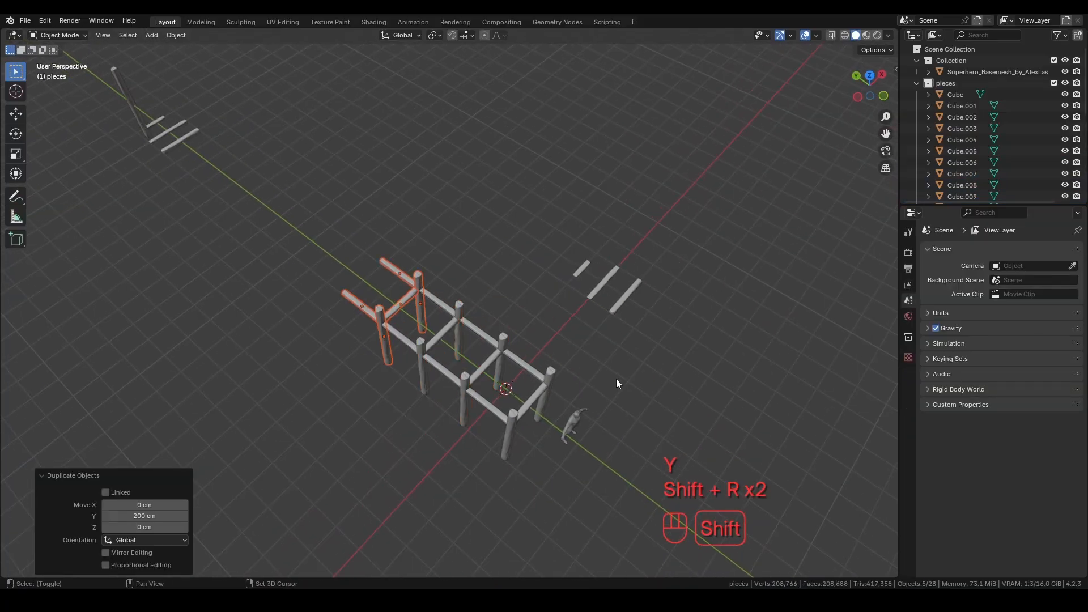
pyautogui.moveTo(531, 354); pyautogui.dragTo(550, 344, button='middle')
pyautogui.hotkey('shift', 'r')
# Delete the two side beams protruding past the last poles at the far end of the frame
pyautogui.click(391, 321)
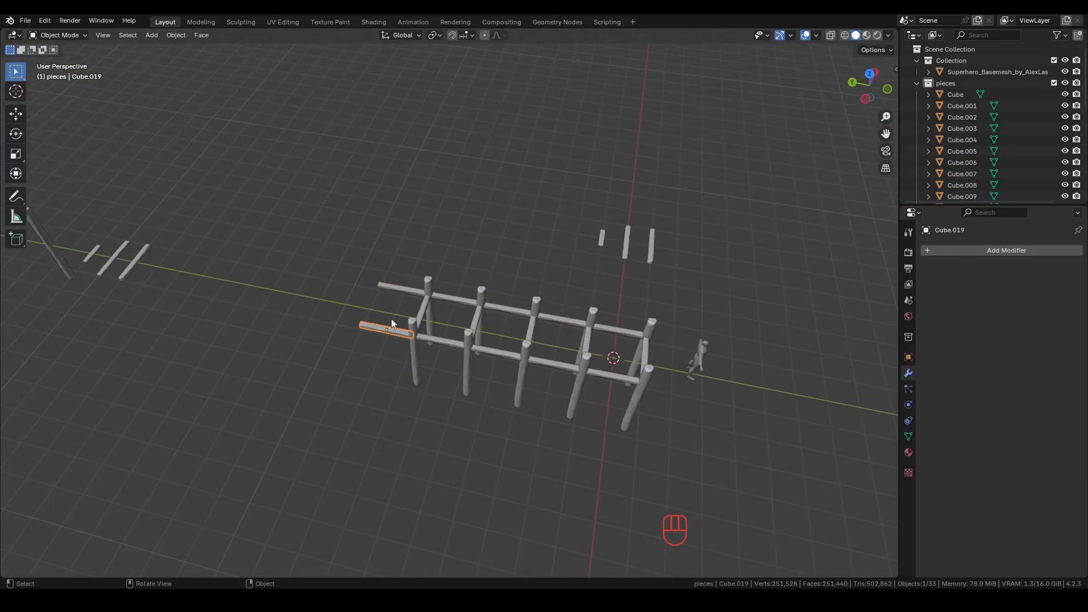
pyautogui.press('Delete')
pyautogui.click(399, 290)
pyautogui.press('Delete')
# Duplicate the long thin plank and place the copy -800 cm along X, beside the first bay of the frame
pyautogui.moveTo(631, 398); pyautogui.dragTo(566, 261, button='middle')
pyautogui.click(547, 251)
pyautogui.hotkey('shift', 'd')
pyautogui.press('z')
pyautogui.click(521, 492)
# Rotate the duplicated plank 90° about Y and 45° about X to make a diagonal brace
pyautogui.press('r')
pyautogui.press('x')
pyautogui.press('y')
pyautogui.press('KP_9')
pyautogui.press('KP_0')
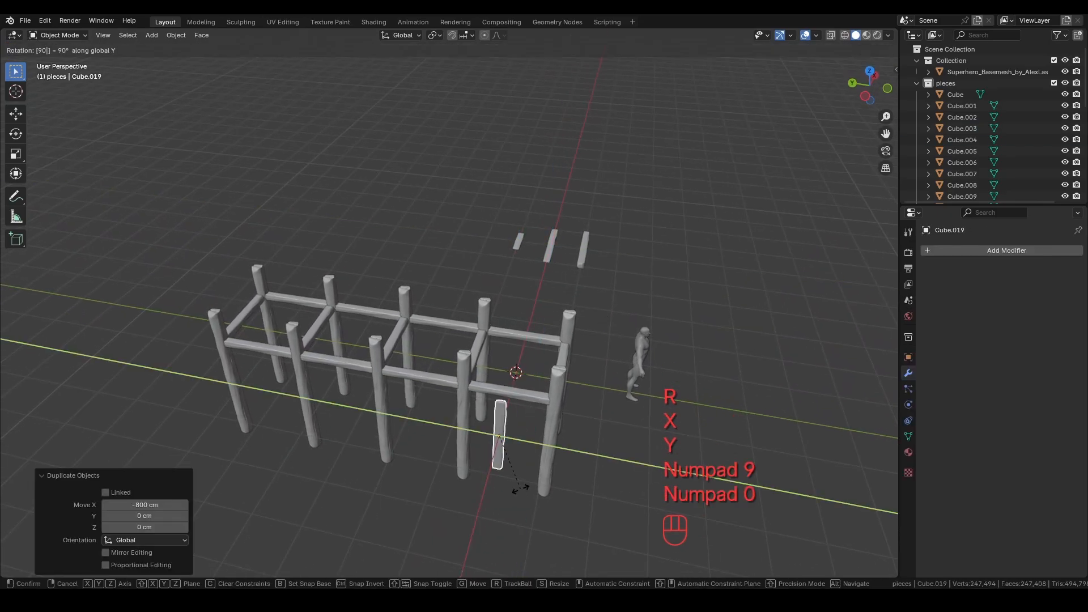
pyautogui.press('KP_Enter')
pyautogui.press('r')
pyautogui.press('x')
pyautogui.press('KP_4')
pyautogui.press('KP_5')
pyautogui.press('KP_Enter')
# In the left orthographic view, lower the brace about 41 cm and adjust its tilt about X between the poles
pyautogui.press('KP_1')
pyautogui.press('KP_3')
pyautogui.press('ctrl+KP_3')
pyautogui.press('g')
pyautogui.click(521, 506)
pyautogui.press('r')
pyautogui.press('z')
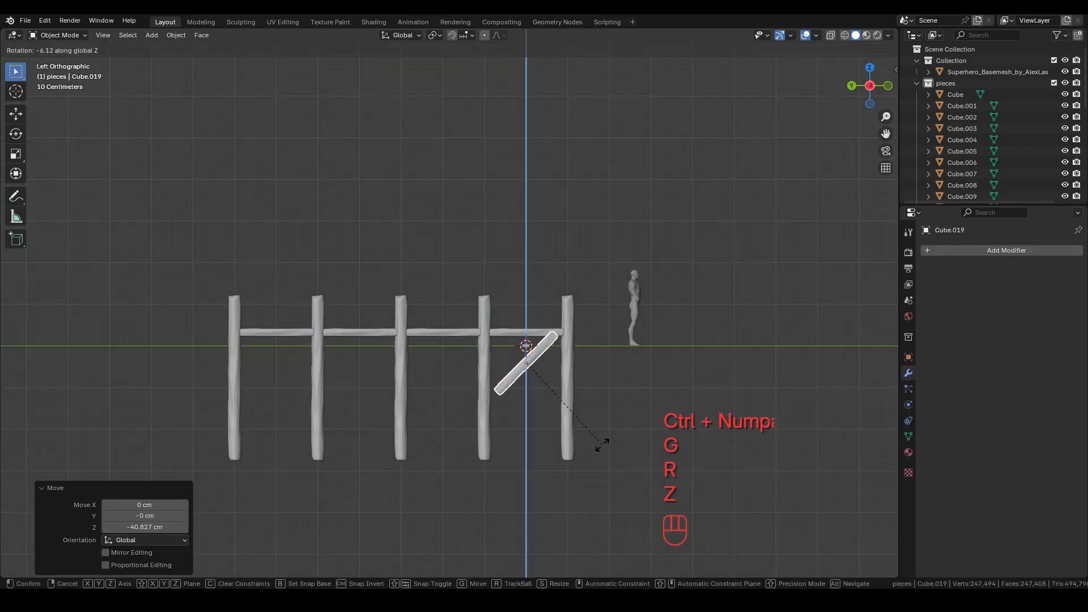
pyautogui.press('r')
pyautogui.press('y')
pyautogui.press('x')
pyautogui.click(587, 466)
# Move the diagonal brace along X up against the outer side of the first two poles
pyautogui.scroll(4, 587, 463)
pyautogui.moveTo(587, 462)
pyautogui.mouseDown(button='middle')
pyautogui.moveTo(572, 424)
pyautogui.moveTo(589, 445)
pyautogui.mouseUp(button='middle')
pyautogui.press('g')
pyautogui.press('y')
pyautogui.press('x')
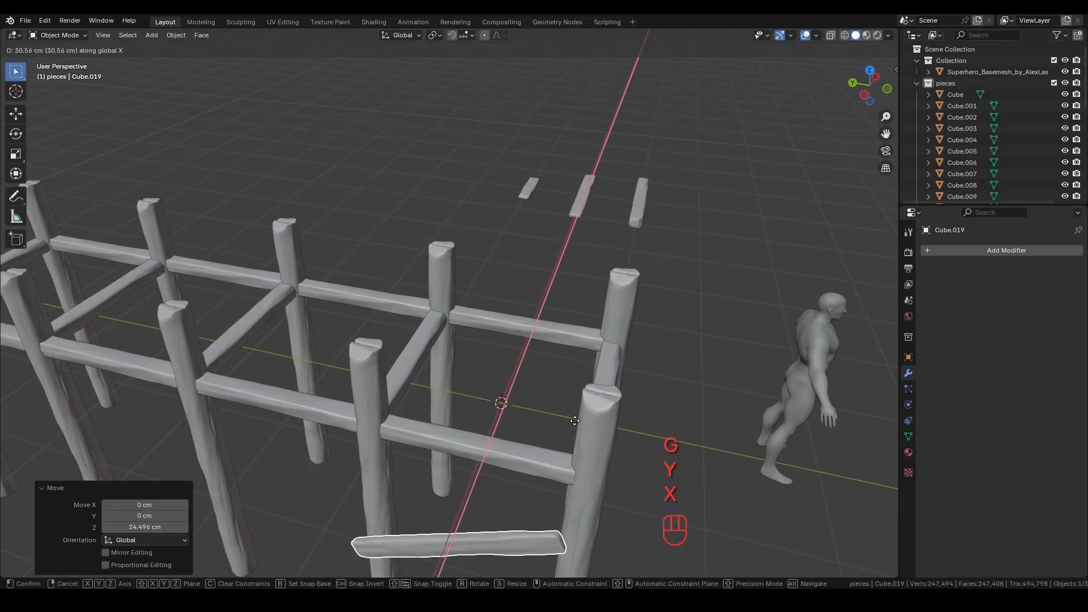
pyautogui.click(586, 377)
# In the left view, scale the brace along its local X and shift it about 5 cm in Y and 3 cm in Z
pyautogui.moveTo(586, 377); pyautogui.dragTo(643, 352, button='middle')
pyautogui.press('KP_1')
pyautogui.press('ctrl+KP_3')
pyautogui.press('s')
pyautogui.press('x')
pyautogui.press('x')
pyautogui.click(616, 342)
pyautogui.press('g')
pyautogui.click(592, 320)
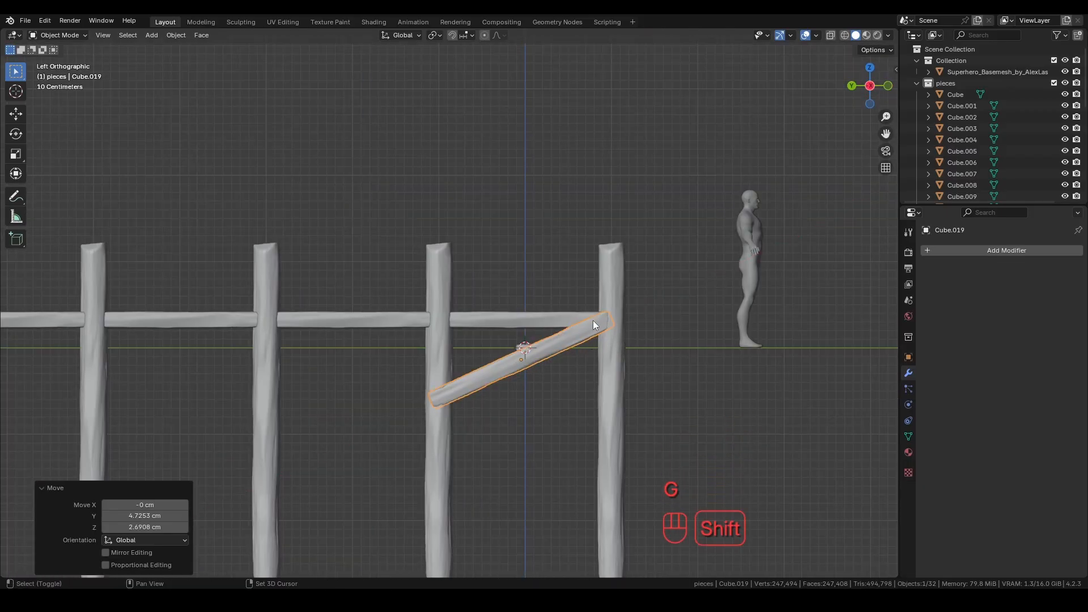
# Shift the diagonal brace about 1.5 cm in negative X against the first two poles
pyautogui.press('g')
pyautogui.press('y')
pyautogui.press('x')
pyautogui.moveTo(593, 321); pyautogui.dragTo(679, 388, button='middle')
pyautogui.click(628, 371)
# In the left orthographic view, duplicate the diagonal brace along Y into the other three spans, spacing the copies about 203 cm apart
pyautogui.press('KP_1')
pyautogui.press('KP_3')
pyautogui.press('ctrl+KP_3')
pyautogui.hotkey('shift', 'd')
pyautogui.press('x')
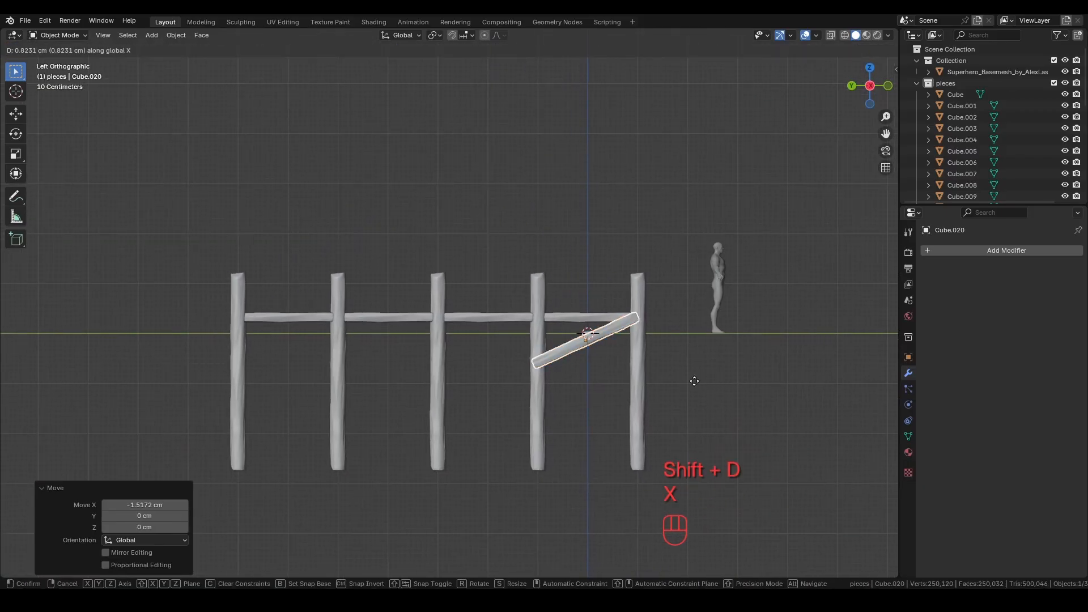
pyautogui.click(618, 392)
pyautogui.hotkey('shift', 'r')
pyautogui.press('g')
pyautogui.press('y')
pyautogui.click(552, 403)
pyautogui.hotkey('shift', 'd')
pyautogui.press('y')
pyautogui.click(451, 400)
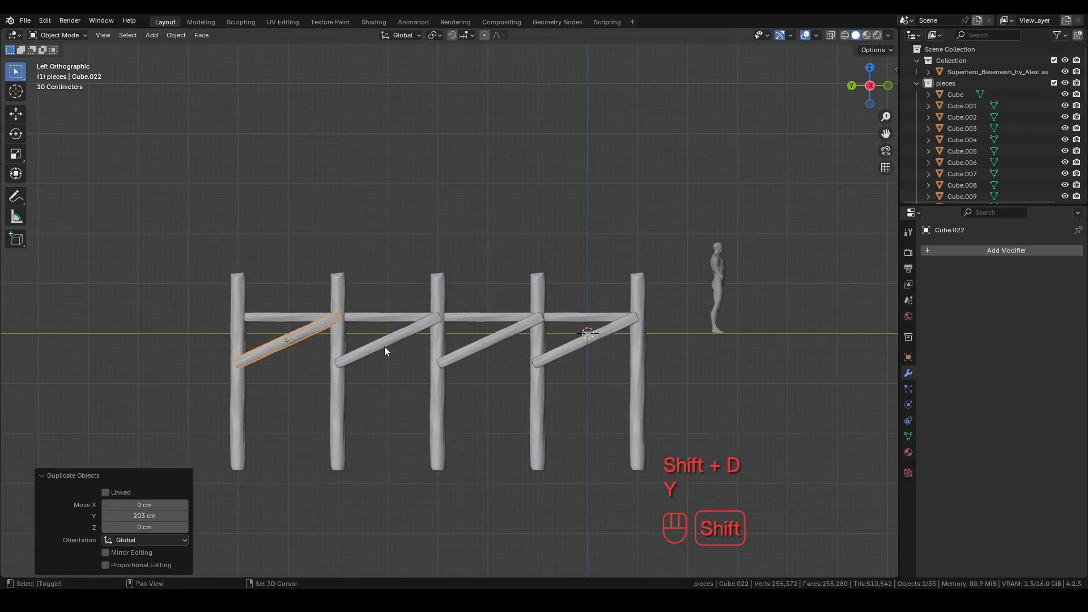
# Add the remaining diagonal braces to the selection and duplicate all four in place
pyautogui.keyDown('shift'); pyautogui.click(385, 344); pyautogui.keyUp('shift')
pyautogui.hotkey('shift', 'd')
pyautogui.rightClick(619, 422)
pyautogui.press('r')
pyautogui.press('y')
pyautogui.rightClick(615, 411)
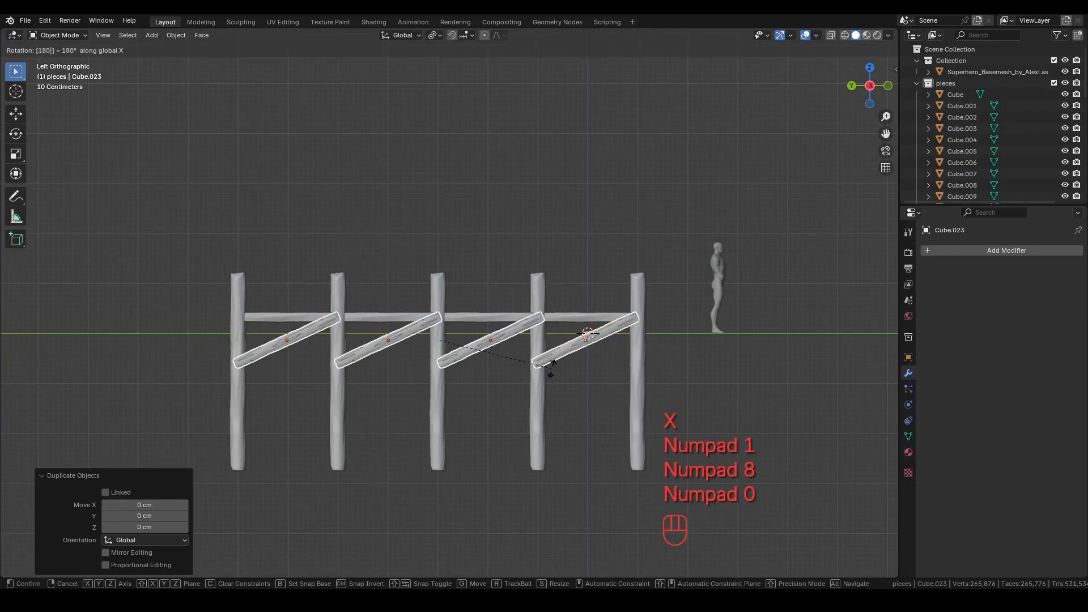
pyautogui.press('Escape')
pyautogui.press('r')
pyautogui.press('x')
pyautogui.rightClick(645, 395)
# Rotate the duplicated braces about 50° about X to form crosses, and move them along X clear of the first set
pyautogui.press('r')
pyautogui.press('x')
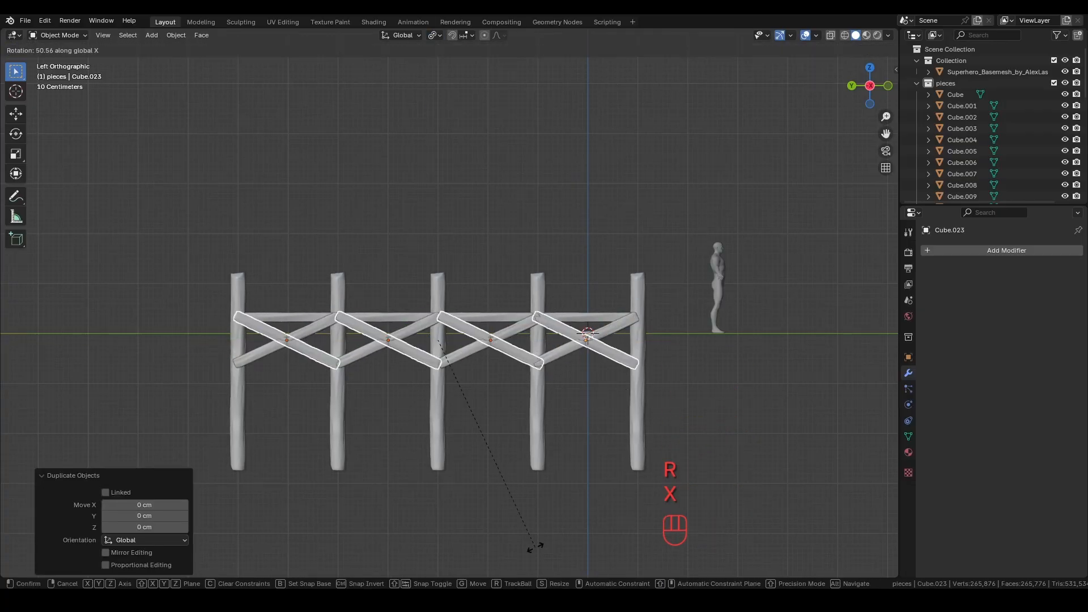
pyautogui.click(539, 542)
pyautogui.moveTo(493, 498); pyautogui.dragTo(580, 486, button='middle')
pyautogui.scroll(4, 580, 484)
pyautogui.press('g')
pyautogui.press('y')
pyautogui.press('x')
pyautogui.click(569, 433)
# Select original diagonal braces and adjust their position along X against the poles
pyautogui.moveTo(566, 420); pyautogui.dragTo(508, 408, button='middle')
pyautogui.click(317, 391)
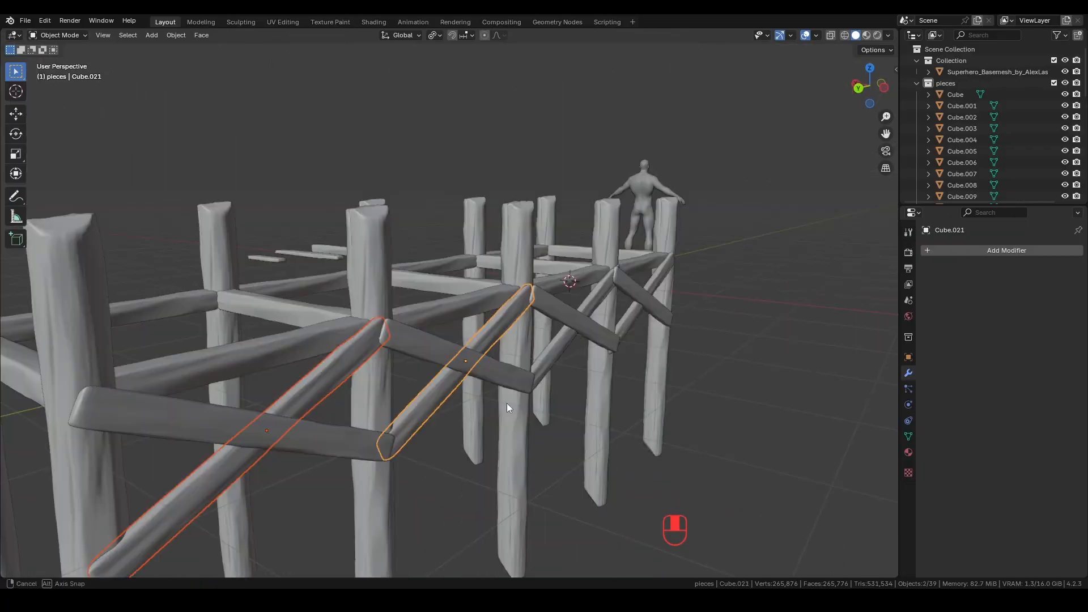
pyautogui.press('g')
pyautogui.press('y')
pyautogui.press('x')
pyautogui.click(669, 368)
# Select all eight crossed braces and duplicate them along X to the poles on the opposite side of the bridge
pyautogui.keyDown('shift'); pyautogui.click(379, 442); pyautogui.keyUp('shift')
pyautogui.keyDown('shift'); pyautogui.click(479, 349); pyautogui.keyUp('shift')
pyautogui.keyDown('shift'); pyautogui.click(587, 328); pyautogui.keyUp('shift')
pyautogui.keyDown('shift'); pyautogui.click(631, 306); pyautogui.keyUp('shift')
pyautogui.moveTo(578, 365); pyautogui.dragTo(669, 366, button='middle')
pyautogui.hotkey('shift', 'd')
pyautogui.press('y')
pyautogui.press('x')
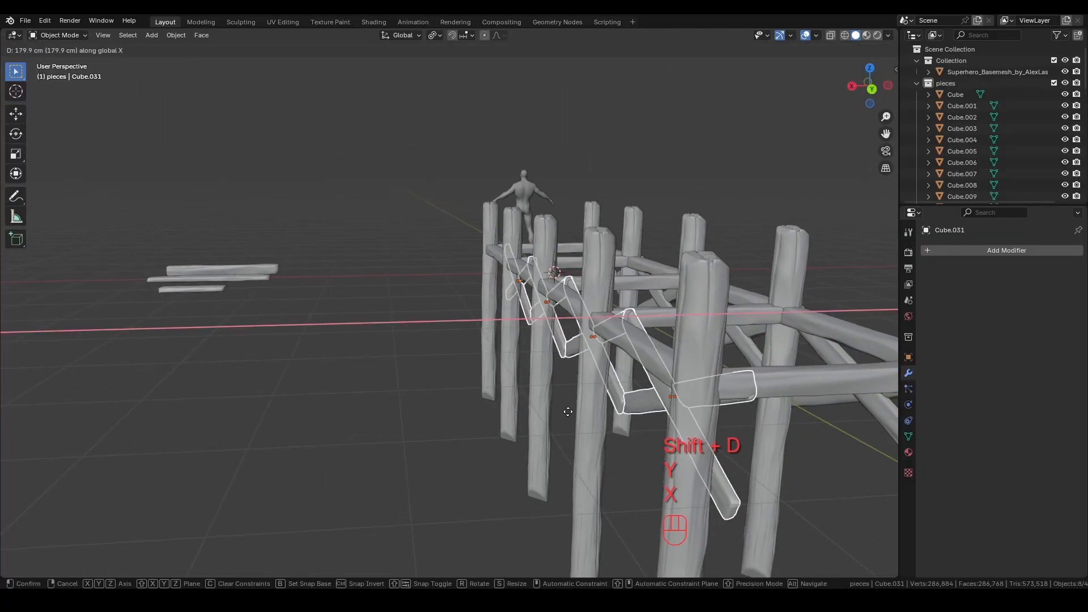
pyautogui.click(558, 408)
# Duplicate the middle spare plank in the horizontal plane to the bridge's front end and adjust its height along Z
pyautogui.moveTo(558, 405); pyautogui.dragTo(413, 371, button='middle')
pyautogui.scroll(-5, 413, 372)
pyautogui.click(583, 254)
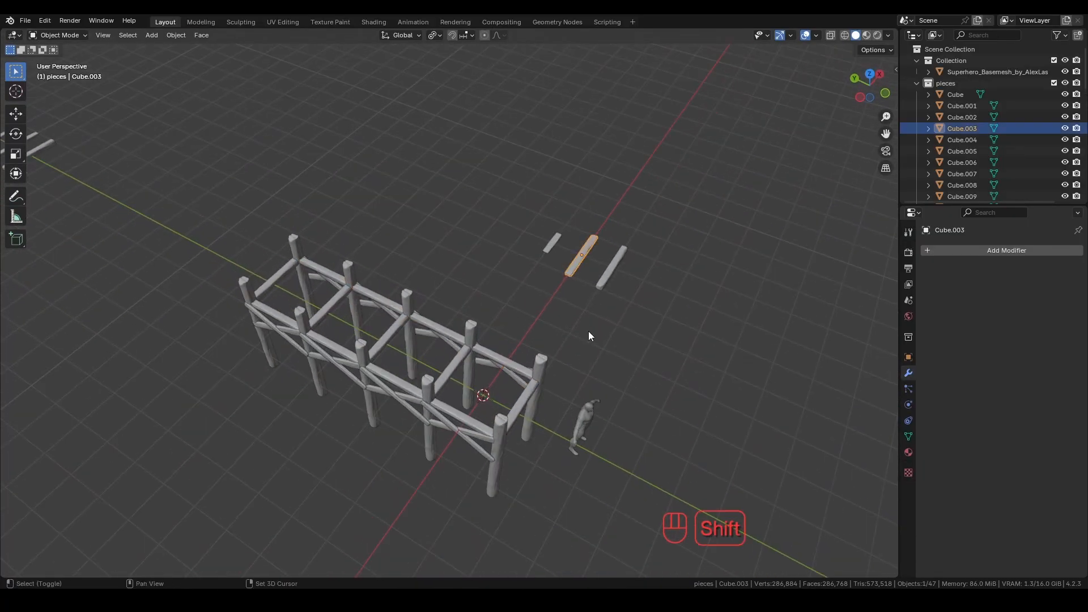
pyautogui.hotkey('shift', 'd')
pyautogui.hotkey('shift', 'z')
pyautogui.click(469, 448)
pyautogui.moveTo(469, 448); pyautogui.dragTo(539, 401, button='middle')
pyautogui.press('g')
pyautogui.press('z')
pyautogui.click(539, 323)
# In the top view, place the plank across the frame by the first poles and scale it along X to the bridge's width
pyautogui.press('KP_7')
pyautogui.press('g')
pyautogui.click(626, 371)
pyautogui.press('g')
pyautogui.moveTo(627, 371); pyautogui.dragTo(602, 357, button='middle')
pyautogui.press('y')
pyautogui.click(615, 354)
pyautogui.press('KP_7')
pyautogui.press('s')
pyautogui.press('x')
pyautogui.click(499, 367)
# Duplicate the deck plank along Y beside the first one, flip it 180° about X, and turn it slightly about Z
pyautogui.scroll(3, 499, 367)
pyautogui.keyDown('shift'); pyautogui.moveTo(445, 396); pyautogui.dragTo(511, 362, button='middle'); pyautogui.keyUp('shift')
pyautogui.hotkey('shift', 'd')
pyautogui.press('y')
pyautogui.click(561, 387)
pyautogui.press('r')
pyautogui.press('x')
pyautogui.press('KP_1')
pyautogui.press('KP_8')
pyautogui.press('KP_0')
pyautogui.press('KP_Enter')
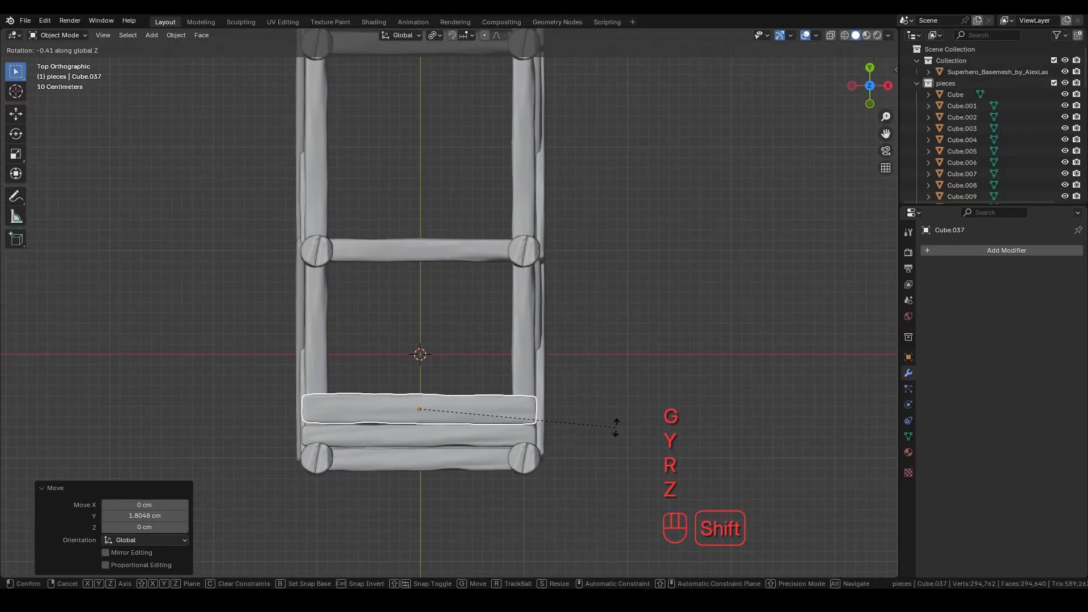
pyautogui.click(616, 426)
# Duplicate the deck plank along Y, scale the copy to 0.718 along Y, and move it against its neighbour
pyautogui.hotkey('shift', 'd')
pyautogui.press('y')
pyautogui.click(578, 382)
pyautogui.press('s')
pyautogui.press('x')
pyautogui.click(538, 396)
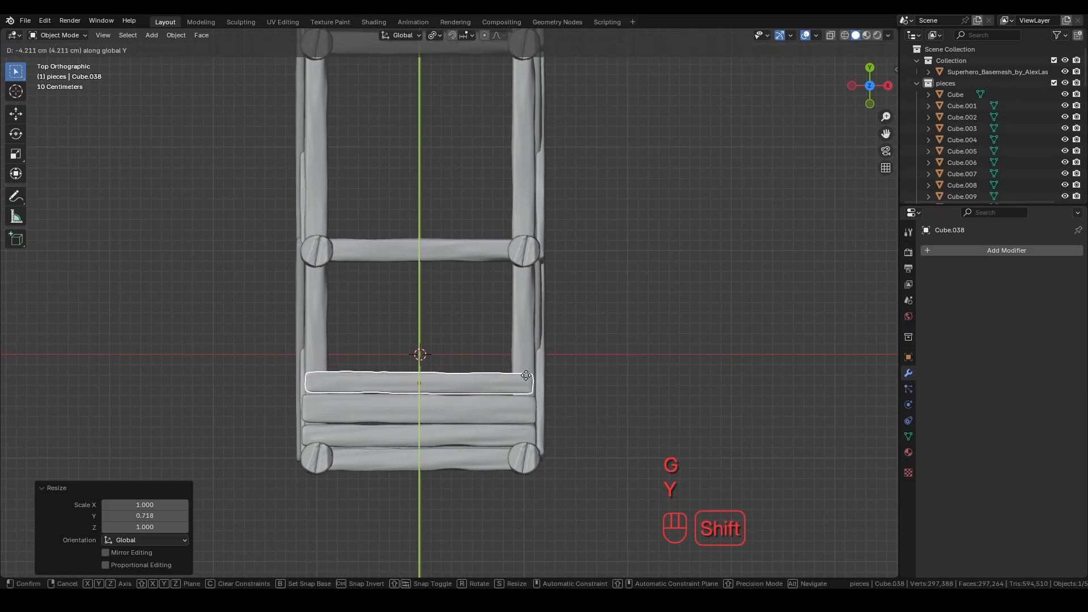
pyautogui.click(526, 375)
# Duplicate the selected deck planks along Y over the rest of the first span and vary the length of one wide plank along X
pyautogui.keyDown('shift'); pyautogui.click(462, 456); pyautogui.keyUp('shift')
pyautogui.keyDown('shift'); pyautogui.click(461, 437); pyautogui.keyUp('shift')
pyautogui.keyDown('shift'); pyautogui.moveTo(624, 297); pyautogui.dragTo(630, 359, button='middle'); pyautogui.keyUp('shift')
pyautogui.hotkey('shift', 'd')
pyautogui.press('y')
pyautogui.click(632, 264)
pyautogui.click(524, 371)
pyautogui.press('s')
pyautogui.press('x')
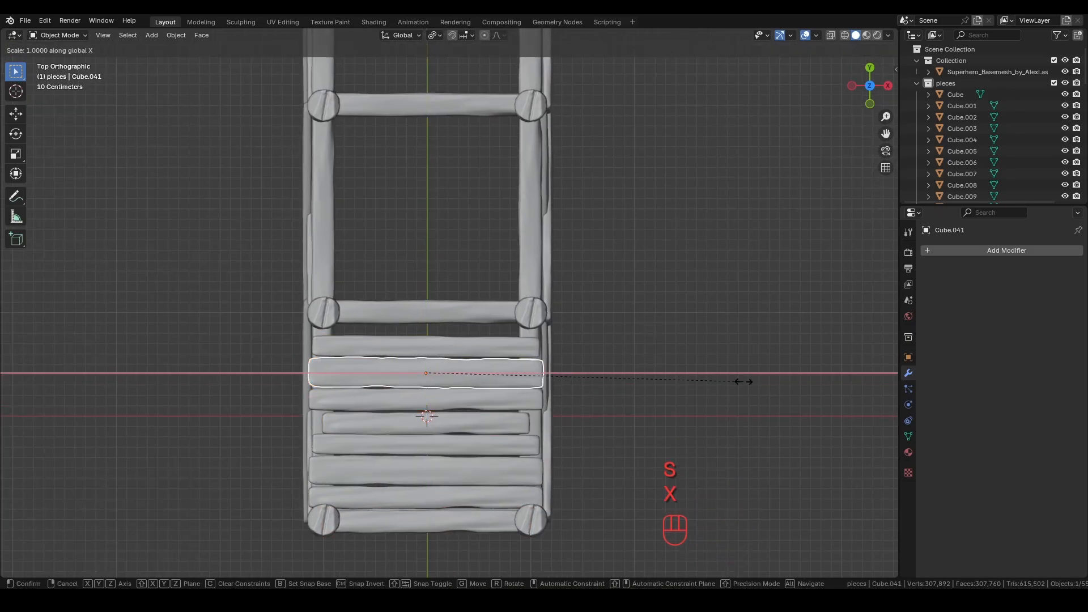
pyautogui.click(718, 390)
# Select the eight planks of the first span and duplicate them about 207 cm along Y over the next span
pyautogui.click(491, 517)
pyautogui.keyDown('shift'); pyautogui.click(489, 497); pyautogui.keyUp('shift')
pyautogui.keyDown('shift'); pyautogui.click(486, 471); pyautogui.keyUp('shift')
pyautogui.keyDown('shift'); pyautogui.click(483, 444); pyautogui.keyUp('shift')
pyautogui.keyDown('shift'); pyautogui.click(481, 425); pyautogui.keyUp('shift')
pyautogui.keyDown('shift'); pyautogui.moveTo(642, 278); pyautogui.dragTo(646, 348, button='middle'); pyautogui.keyUp('shift')
pyautogui.hotkey('shift', 'd')
pyautogui.press('y')
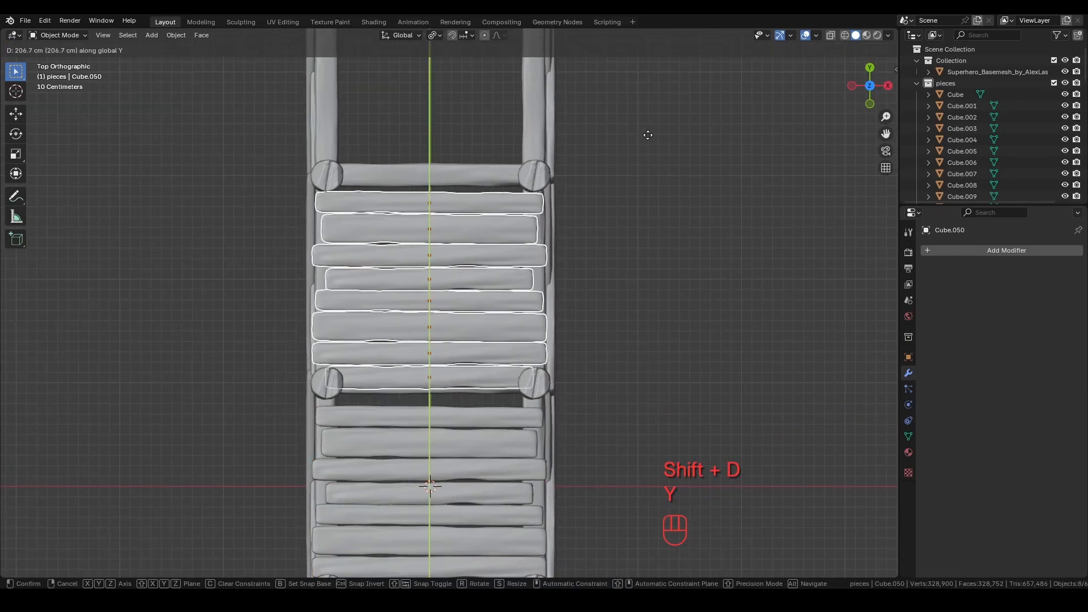
pyautogui.click(648, 135)
# Duplicate the plank group along Y over the remaining spans and fill the leftover gap with a copy of a single plank
pyautogui.keyDown('shift'); pyautogui.moveTo(648, 267); pyautogui.dragTo(619, 417, button='middle'); pyautogui.keyUp('shift')
pyautogui.hotkey('shift', 'd')
pyautogui.press('y')
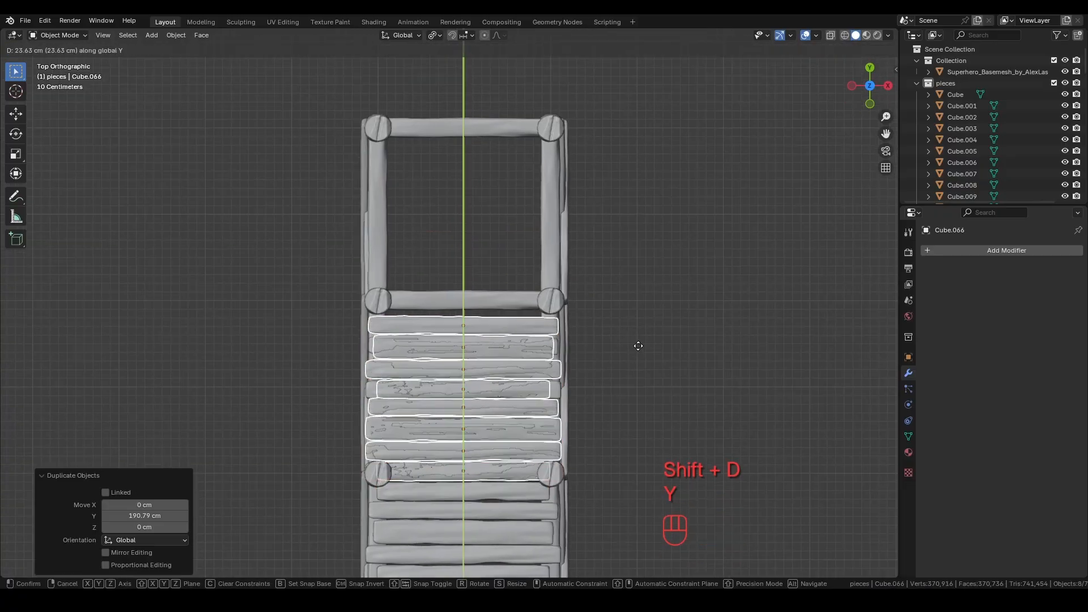
pyautogui.click(638, 345)
pyautogui.click(453, 353)
pyautogui.keyDown('shift'); pyautogui.moveTo(578, 303); pyautogui.dragTo(566, 340, button='middle'); pyautogui.keyUp('shift')
pyautogui.hotkey('shift', 'd')
pyautogui.press('z')
pyautogui.press('y')
pyautogui.click(495, 392)
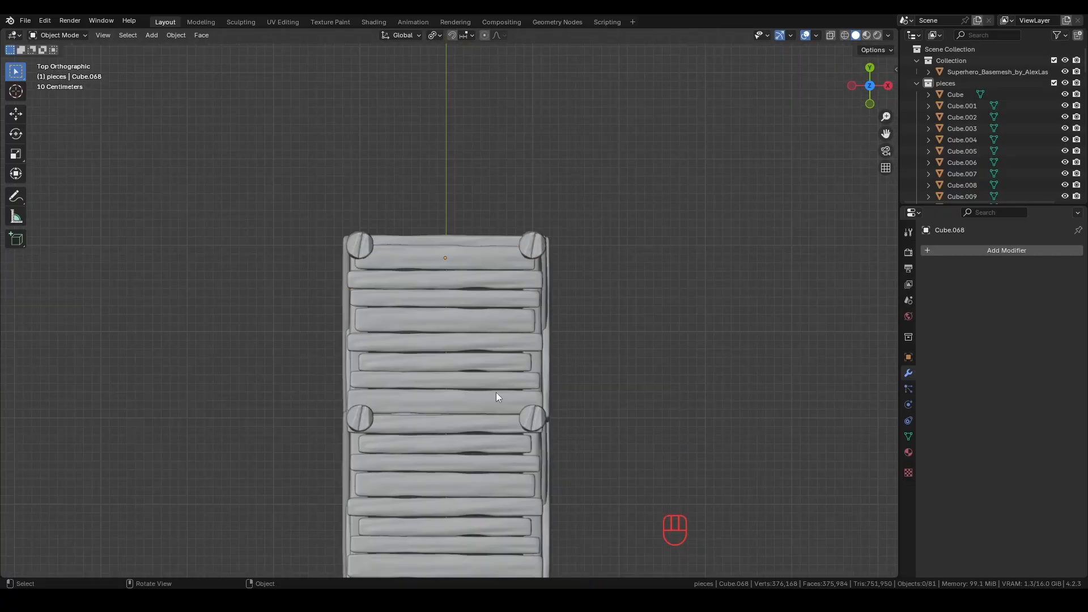
# Duplicate a plank to the bridge's front pole, rotate it 90° about Y, and tilt it downward as a ramp side rail
pyautogui.moveTo(495, 392); pyautogui.dragTo(527, 270, button='middle')
pyautogui.click(475, 212)
pyautogui.hotkey('shift', 'd')
pyautogui.hotkey('shift', 'z')
pyautogui.click(586, 398)
pyautogui.press('r')
pyautogui.press('y')
pyautogui.press('KP_9')
pyautogui.press('KP_0')
pyautogui.press('KP_Enter')
pyautogui.press('r')
pyautogui.click(544, 320)
# Duplicate the tilted side rail along X to the opposite front pole
pyautogui.press('ctrl+KP_3')
pyautogui.hotkey('shift', 'd')
pyautogui.press('y')
pyautogui.press('x')
pyautogui.click(481, 349)
pyautogui.moveTo(481, 349); pyautogui.dragTo(498, 449, button='middle')
# Duplicate a flat plank in the horizontal plane to the bridge's front end and scale it to 1.063 along Y
pyautogui.hotkey('shift', 'd')
pyautogui.hotkey('shift', 'z')
pyautogui.click(499, 452)
pyautogui.press('KP_7')
pyautogui.press('s')
pyautogui.press('y')
pyautogui.click(391, 362)
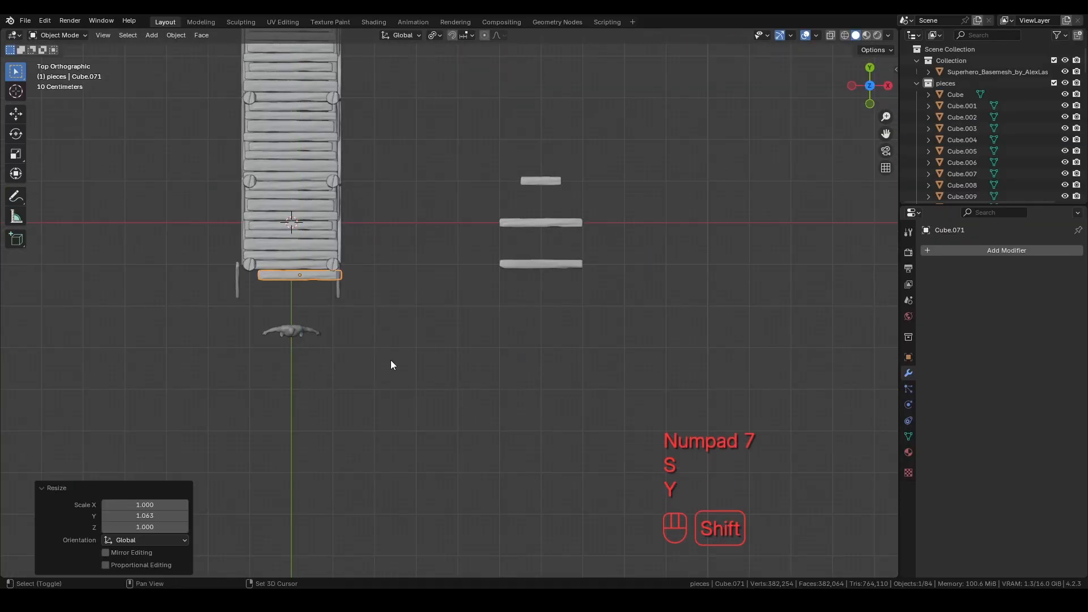
# In the top view, centre the new plank between the two side rails and scale it along X to fit between them
pyautogui.scroll(5, 280, 282)
pyautogui.click(338, 282)
pyautogui.press('g')
pyautogui.press('g')
pyautogui.press('g')
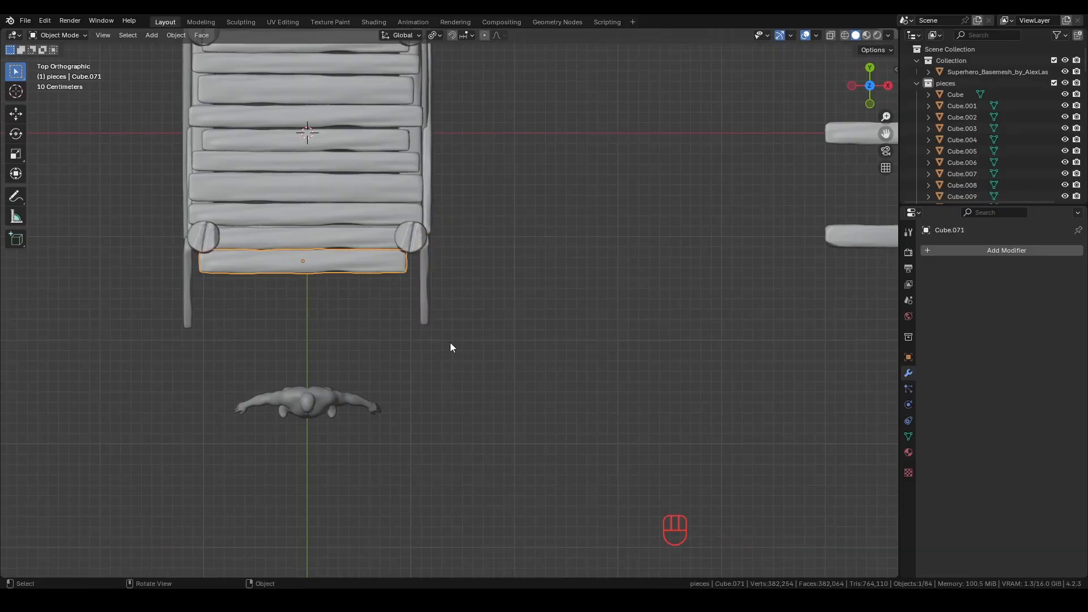
pyautogui.press('s')
pyautogui.press('x')
pyautogui.click(473, 355)
pyautogui.click(466, 351)
# Raise the ramp plank about 34 cm along Z to the upper end of the side rails
pyautogui.moveTo(466, 351); pyautogui.dragTo(606, 258, button='middle')
pyautogui.press('g')
pyautogui.press('z')
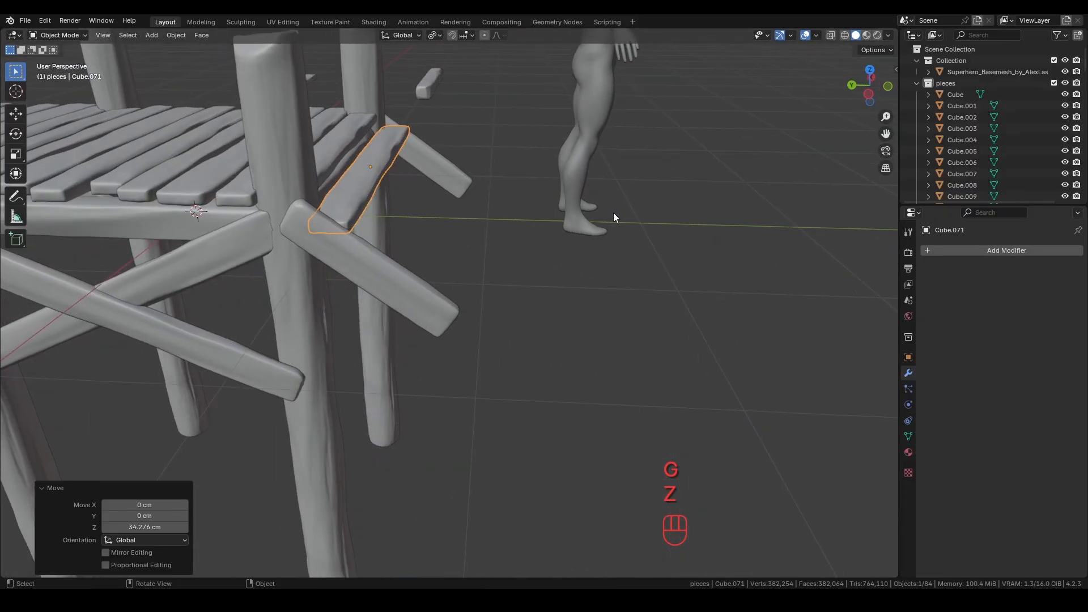
# Duplicate the ramp plank twice along Y to continue the decking outward between the tilted side rails
pyautogui.click(615, 219)
pyautogui.hotkey('shift', 'd')
pyautogui.press('y')
pyautogui.click(648, 226)
pyautogui.press('g')
pyautogui.press('z')
pyautogui.press('g')
pyautogui.press('y')
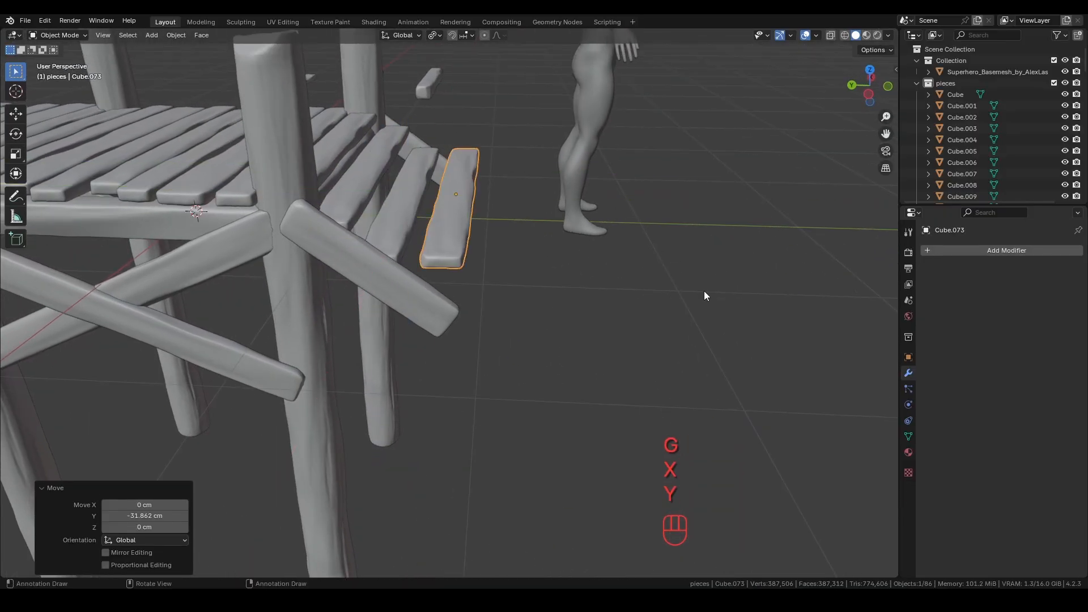
# Adjust the two copied ramp planks along Z and Y so they rest on the sloping side rails
pyautogui.click(704, 296)
pyautogui.press('g')
pyautogui.press('z')
pyautogui.click(689, 323)
pyautogui.press('g')
pyautogui.press('y')
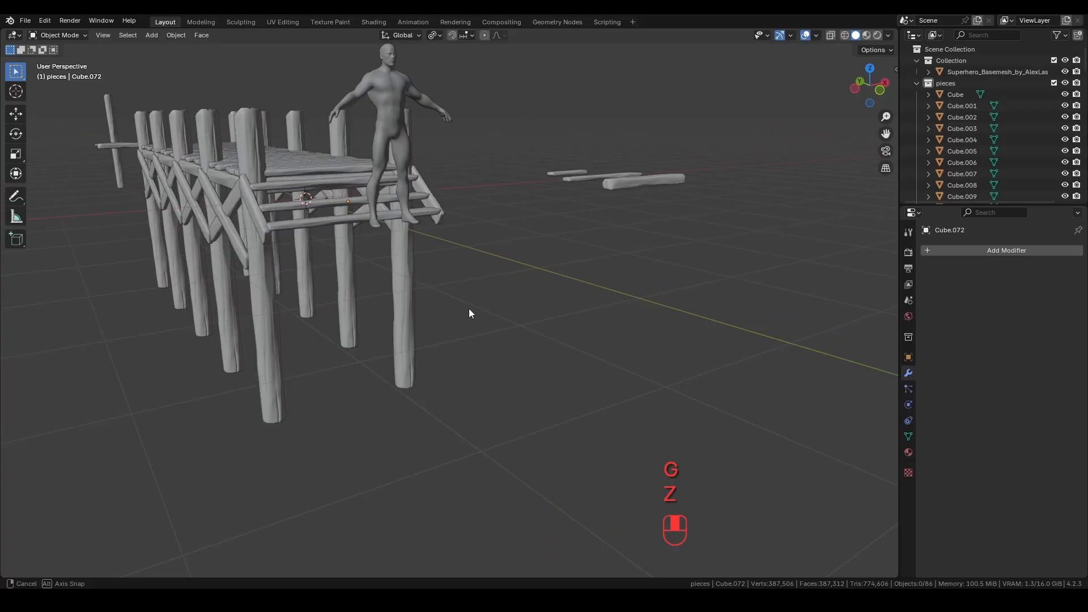
pyautogui.click(469, 313)
# Lower the middle pole on the bridge's near side by about 12 cm along Z
pyautogui.moveTo(470, 313); pyautogui.dragTo(510, 375, button='middle')
pyautogui.click(465, 311)
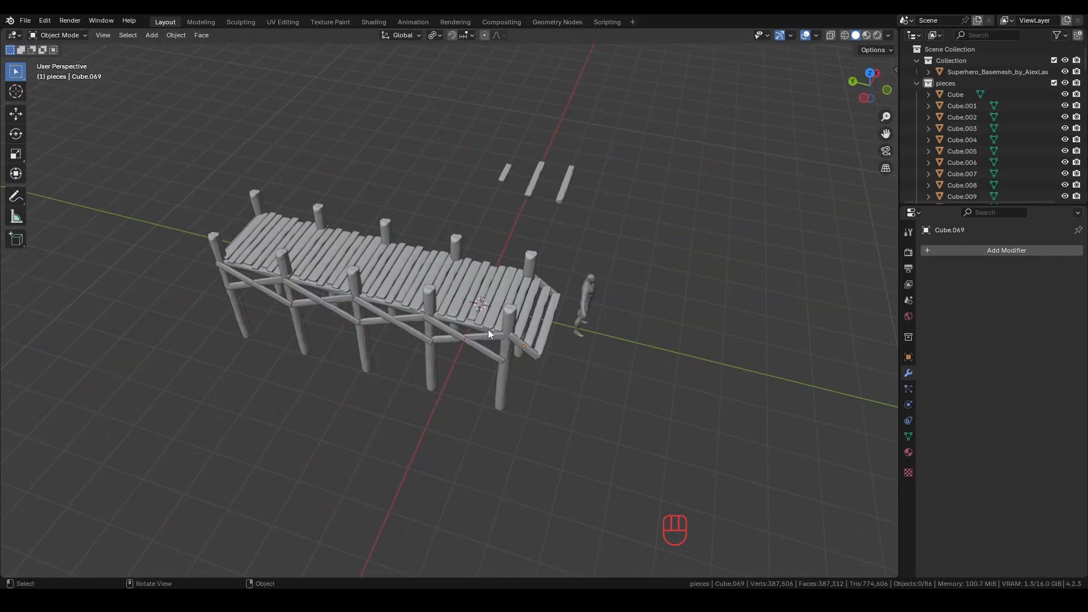
pyautogui.moveTo(488, 329); pyautogui.dragTo(404, 340, button='middle')
pyautogui.click(403, 340)
pyautogui.press('g')
pyautogui.press('z')
pyautogui.click(477, 363)
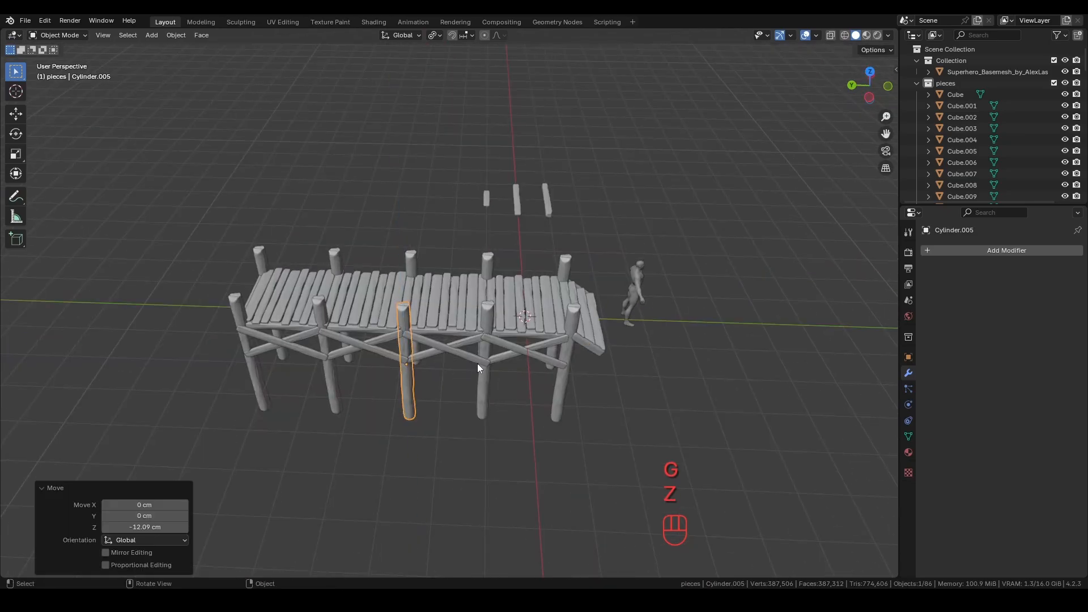
# Shift the second pole from the rear on the far side along Z and rotate it 180° about X
pyautogui.click(338, 272)
pyautogui.press('g')
pyautogui.press('z')
pyautogui.click(339, 267)
pyautogui.press('r')
pyautogui.press('y')
pyautogui.press('x')
pyautogui.press('KP_1')
pyautogui.press('KP_8')
pyautogui.press('KP_0')
pyautogui.press('KP_Enter')
# Rotate several poles about the Z axis to vary their look, including the near rear corner pole by 159°
pyautogui.click(495, 308)
pyautogui.press('r')
pyautogui.press('x')
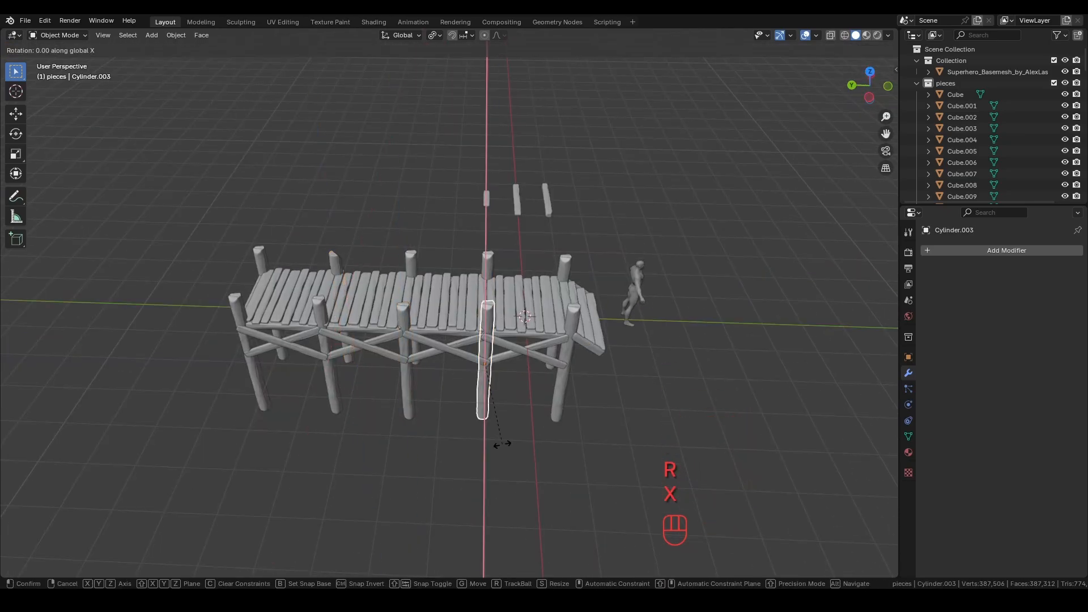
pyautogui.press('z')
pyautogui.click(600, 426)
pyautogui.press('r')
pyautogui.press('r')
pyautogui.press('z')
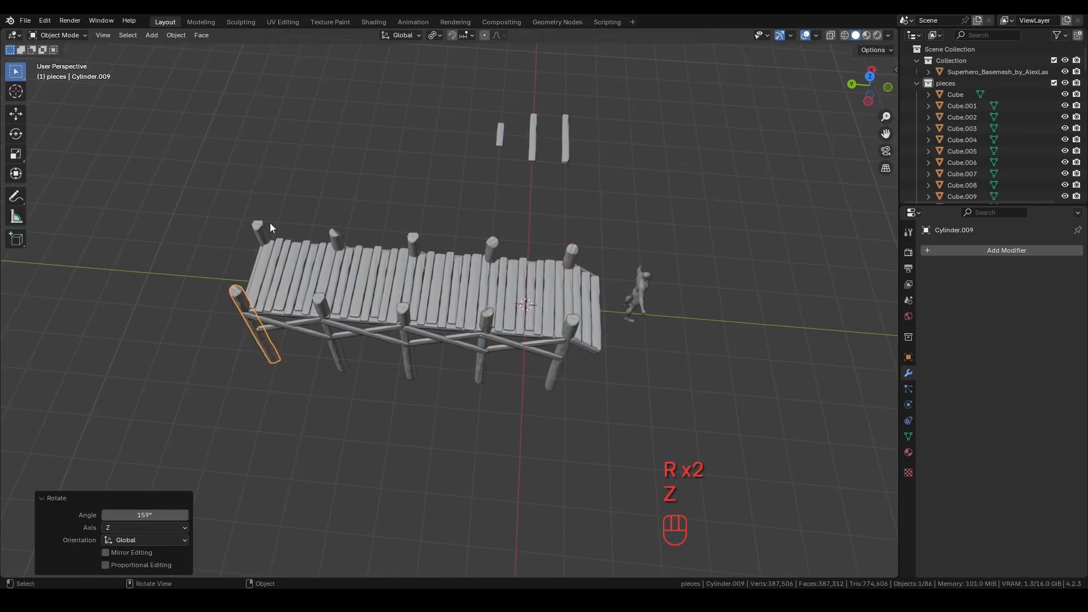
pyautogui.click(270, 223)
pyautogui.press('KP_Enter')
# Adjust the height of the near rear corner pole along Z
pyautogui.moveTo(329, 436); pyautogui.dragTo(295, 270, button='middle')
pyautogui.press('g')
pyautogui.press('z')
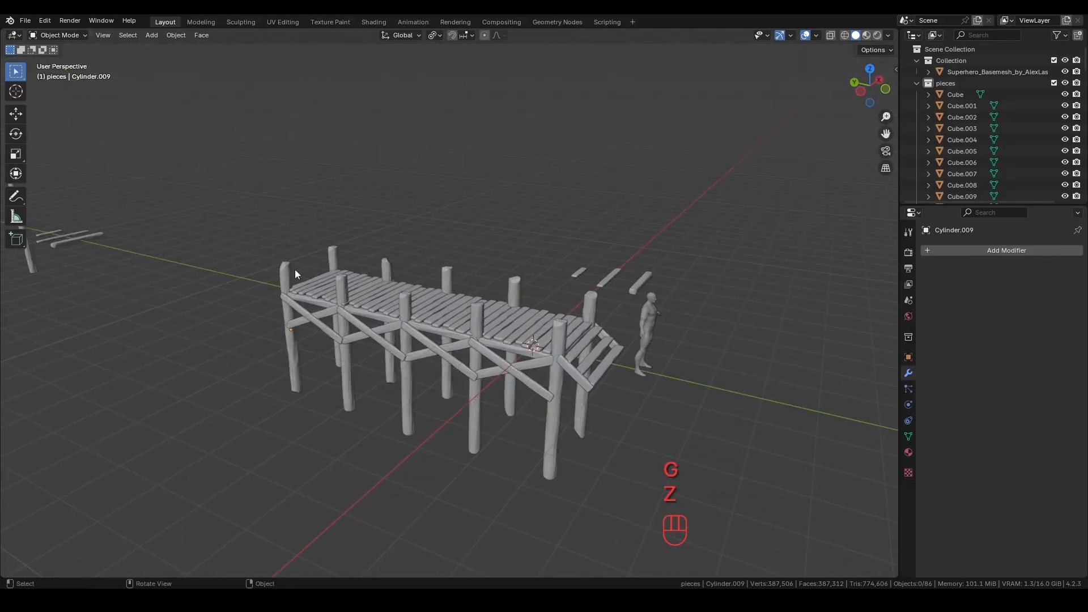
# Add a 32-vertex mesh circle with a 100 cm radius and move it along X beside the bridge
pyautogui.moveTo(366, 481); pyautogui.dragTo(442, 451, button='middle')
pyautogui.hotkey('shift', 'a')
pyautogui.moveTo(406, 354)
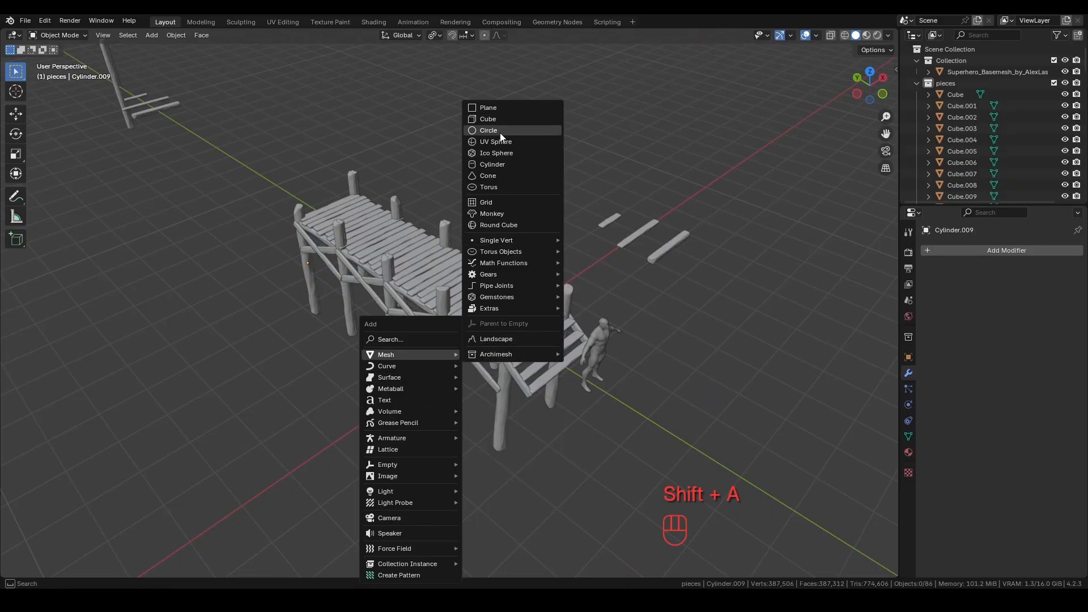
pyautogui.click(500, 134)
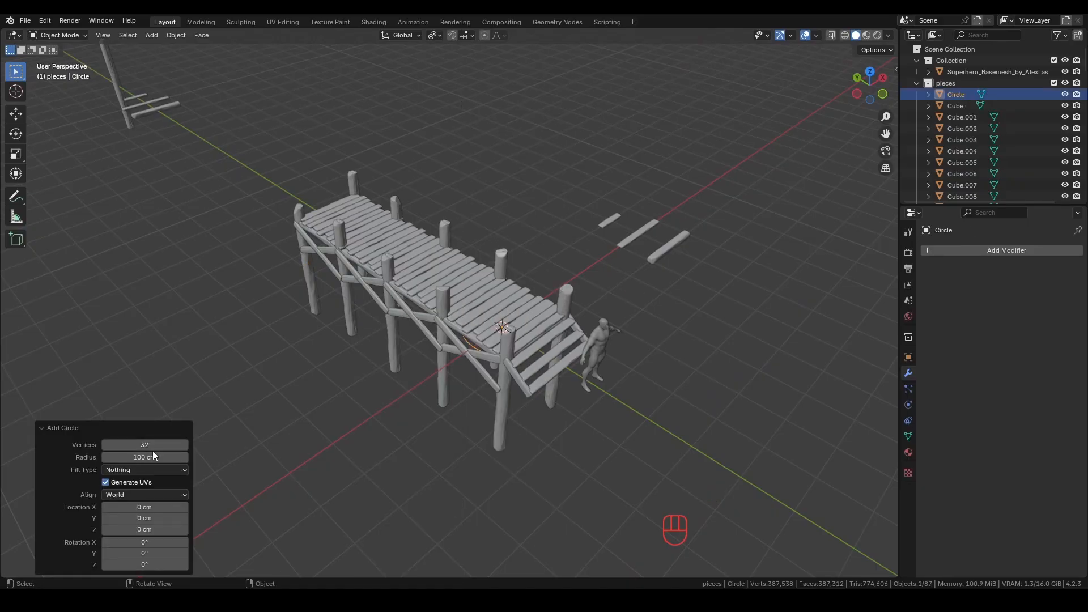
pyautogui.press('g')
pyautogui.press('y')
pyautogui.press('x')
pyautogui.click(454, 473)
# Extrude the circle's edges in place and scale them inward to form a flat ring
pyautogui.keyDown('shift'); pyautogui.moveTo(442, 476); pyautogui.dragTo(513, 401, button='middle'); pyautogui.keyUp('shift')
pyautogui.press('Tab')
pyautogui.press('a')
pyautogui.press('e')
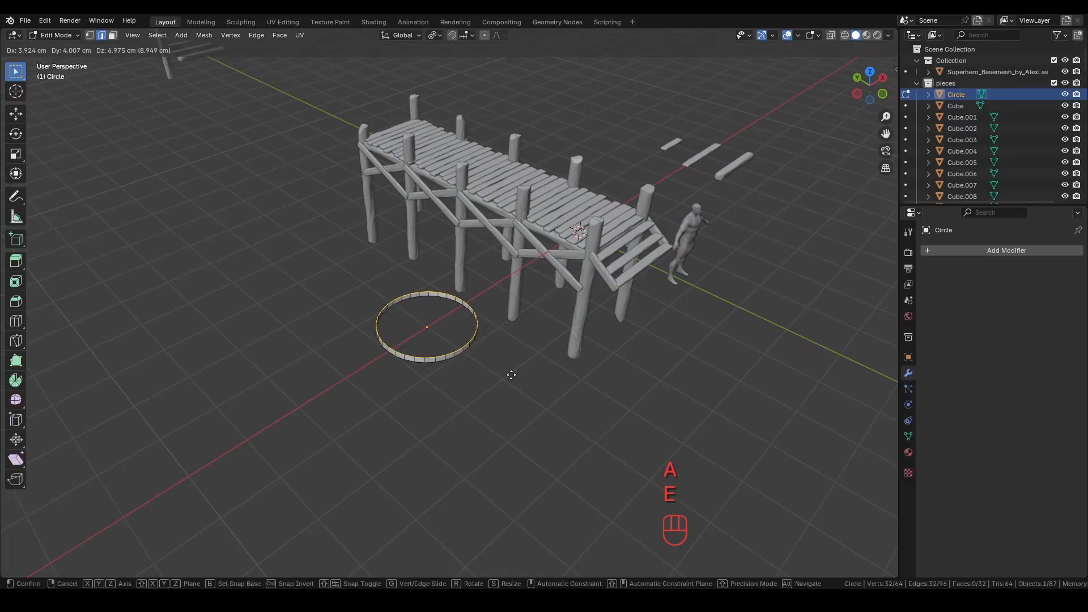
pyautogui.rightClick(572, 405)
pyautogui.press('s')
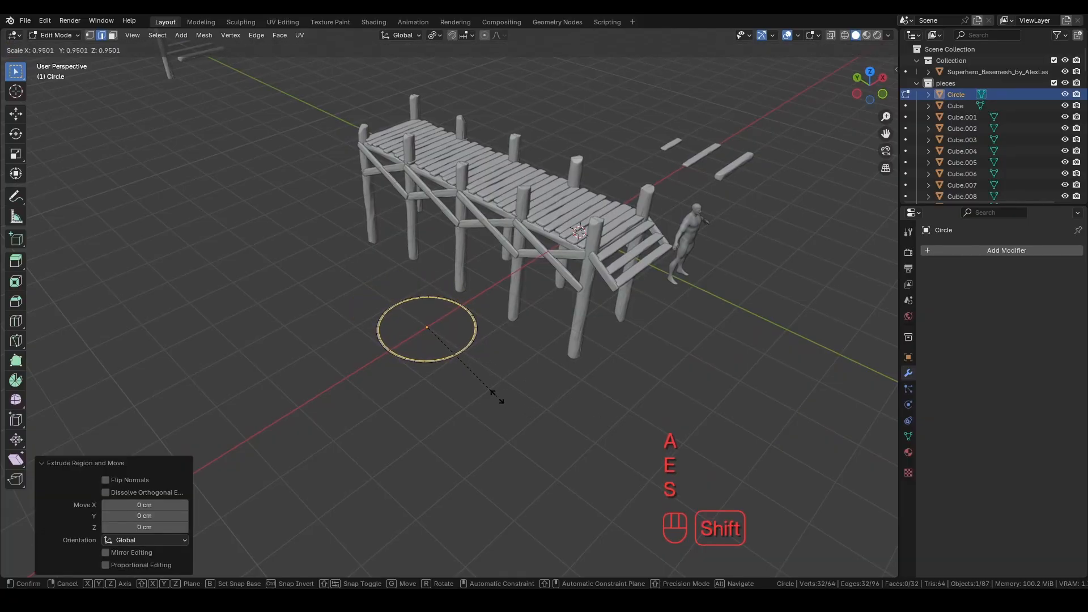
pyautogui.click(496, 397)
pyautogui.scroll(2, 479, 400)
pyautogui.press('s')
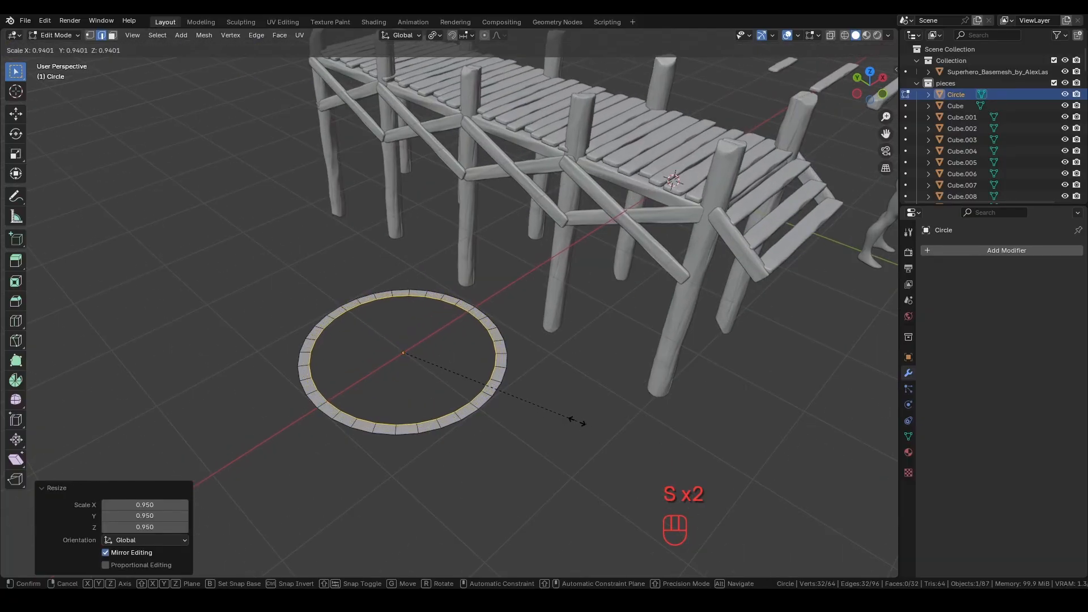
pyautogui.rightClick(573, 418)
# Extrude the ring's faces vertically to give it thickness and shade the ring smooth
pyautogui.press('3')
pyautogui.keyDown('alt'); pyautogui.click(500, 353); pyautogui.keyUp('alt')
pyautogui.press('e')
pyautogui.moveTo(501, 351); pyautogui.dragTo(540, 353, button='middle')
pyautogui.click(523, 325)
pyautogui.press('Tab')
pyautogui.click(176, 35)
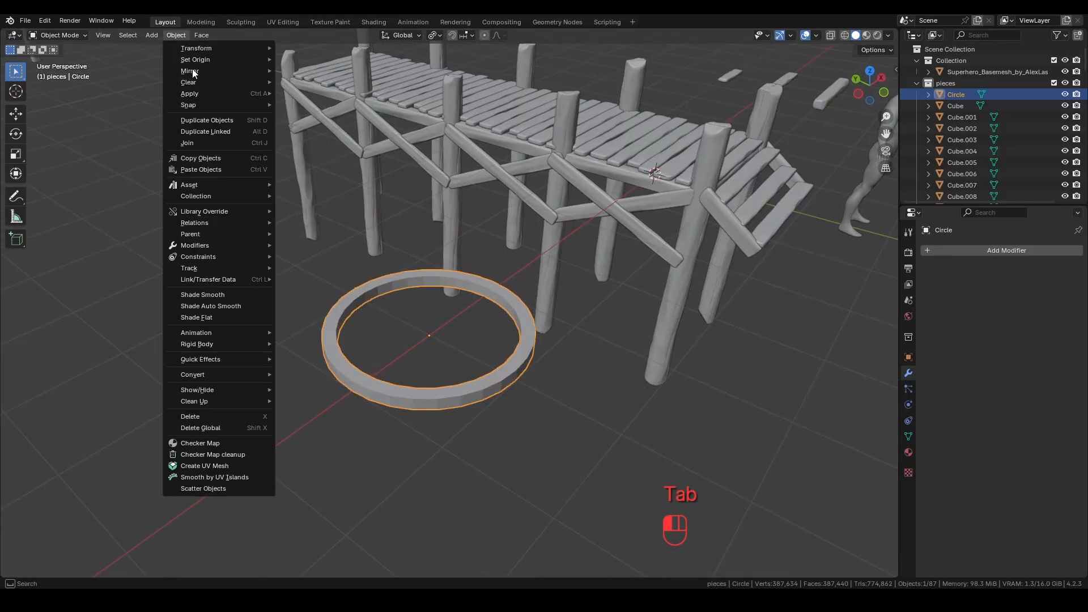
pyautogui.click(204, 295)
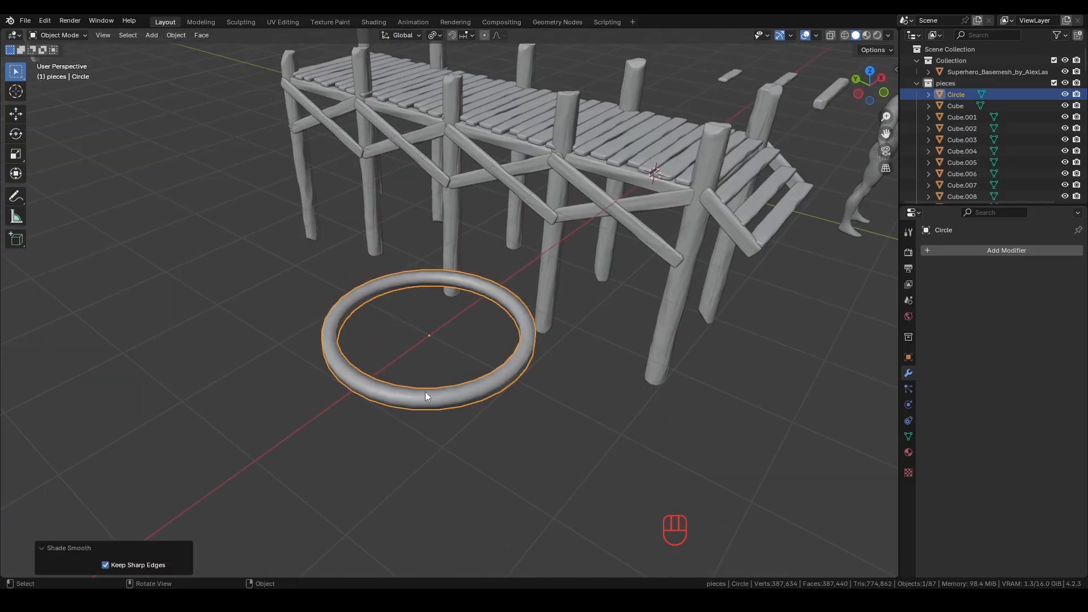
# Scale the ring to 0.414 and move it up towards the bridge's near side poles
pyautogui.scroll(-5, 507, 405)
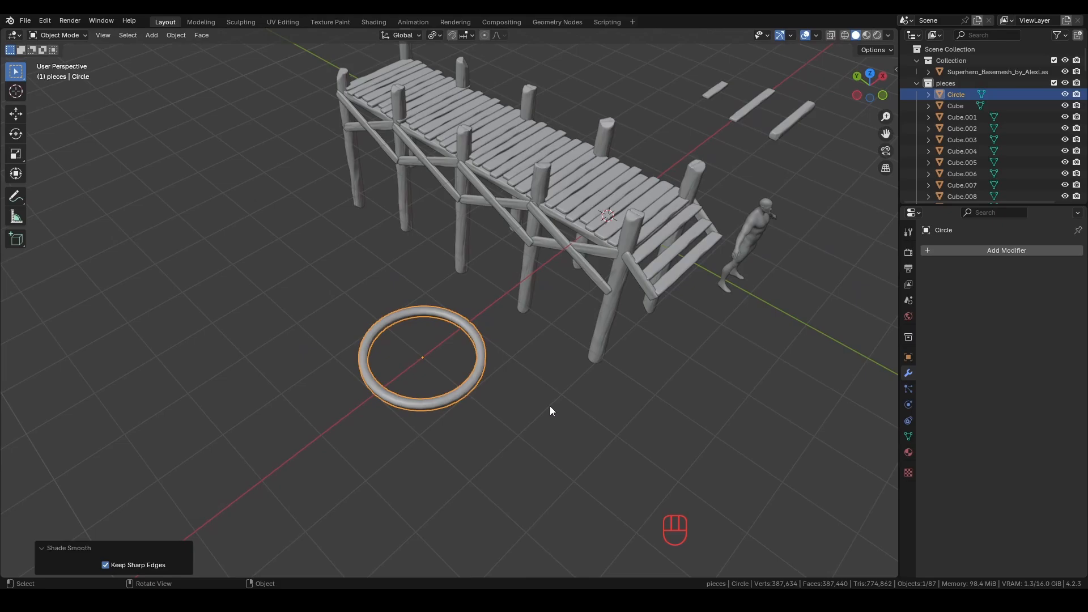
pyautogui.press('s')
pyautogui.click(475, 385)
pyautogui.press('g')
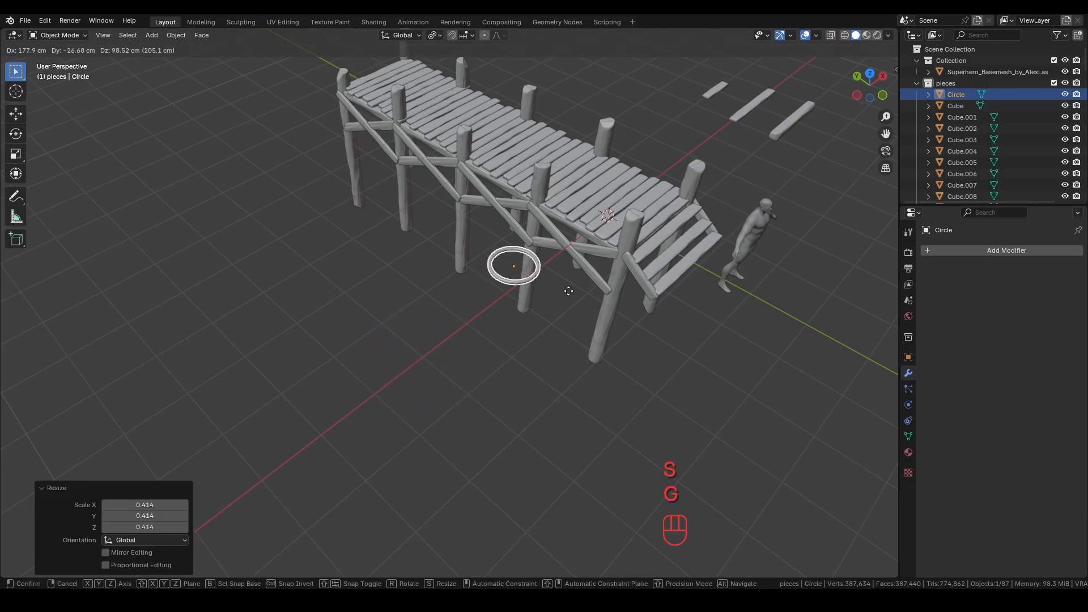
pyautogui.click(601, 223)
# In the top view, centre the ring on the second pole from the front and scale it to fit around the pole
pyautogui.moveTo(594, 236); pyautogui.dragTo(544, 337, button='middle')
pyautogui.press('KP_7')
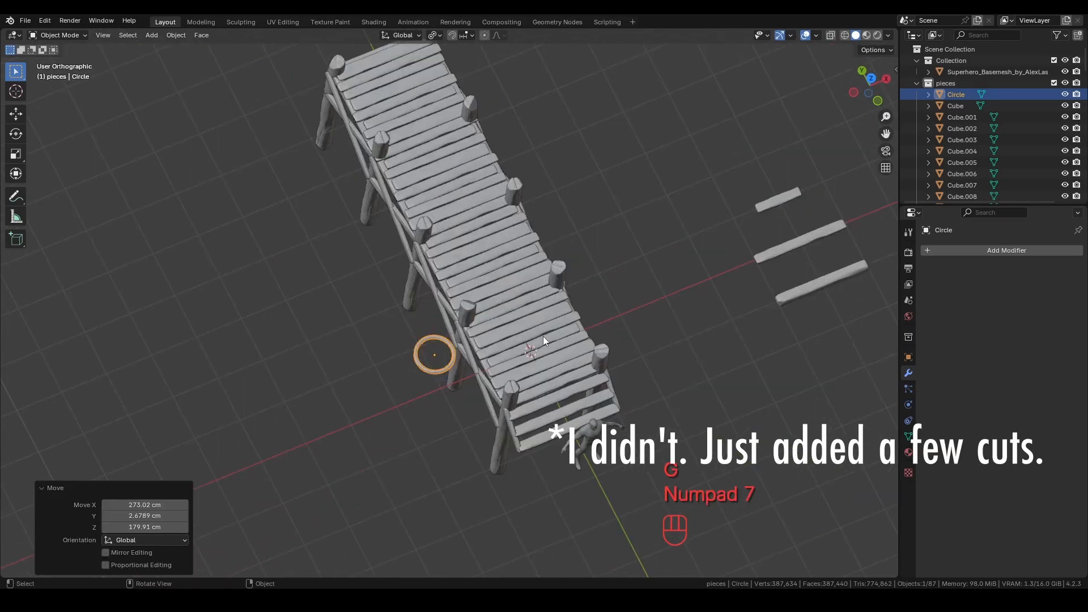
pyautogui.scroll(3, 542, 341)
pyautogui.press('g')
pyautogui.click(645, 258)
pyautogui.press('s')
pyautogui.click(530, 312)
# Add a loop cut around the ring's outer side in Edit Mode and fatten it outward for a rounder profile
pyautogui.press('Tab')
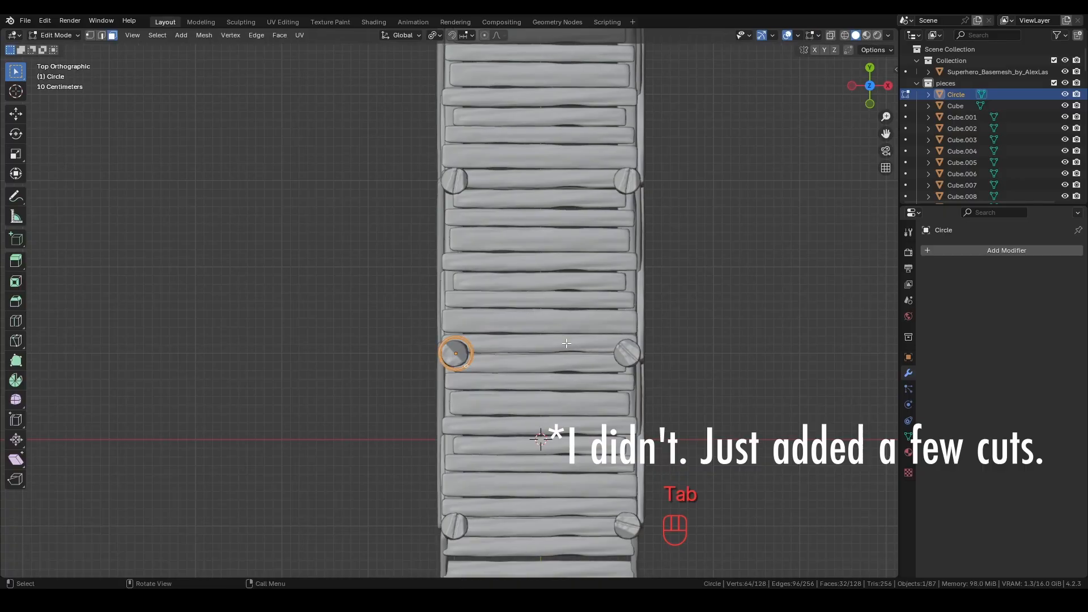
pyautogui.hotkey('alt', 's')
pyautogui.rightClick(539, 392)
pyautogui.press('a')
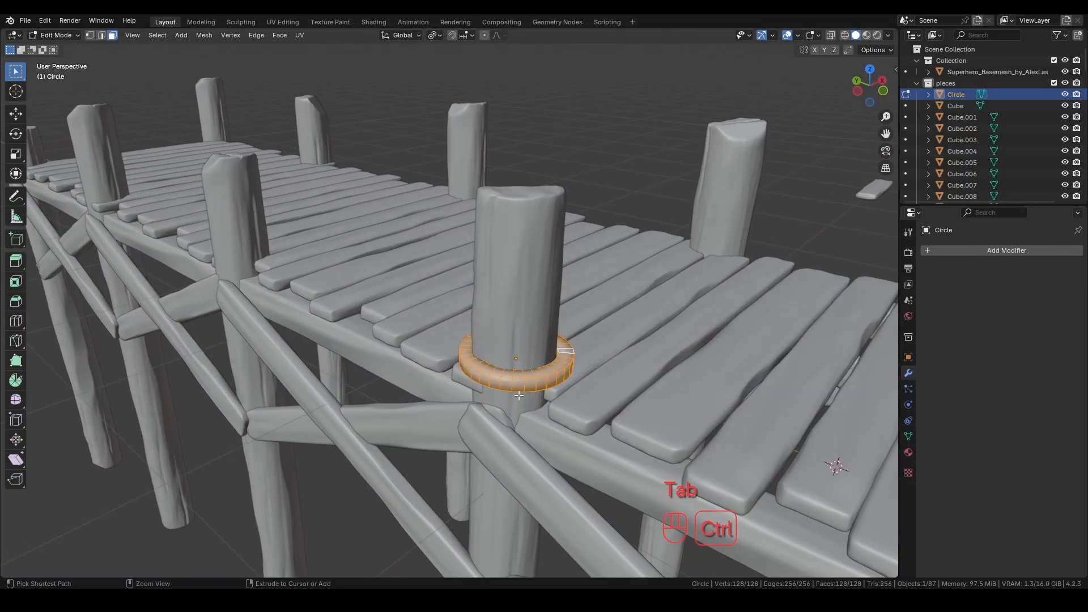
pyautogui.hotkey('ctrl', 'r')
pyautogui.click(518, 390)
pyautogui.hotkey('alt', 's')
pyautogui.click(609, 396)
# Add a loop cut around the ring's top, raise it slightly along Z, and add one more loop cut
pyautogui.hotkey('ctrl', 'r')
pyautogui.moveTo(547, 391); pyautogui.dragTo(547, 339, button='middle')
pyautogui.press('g')
pyautogui.press('z')
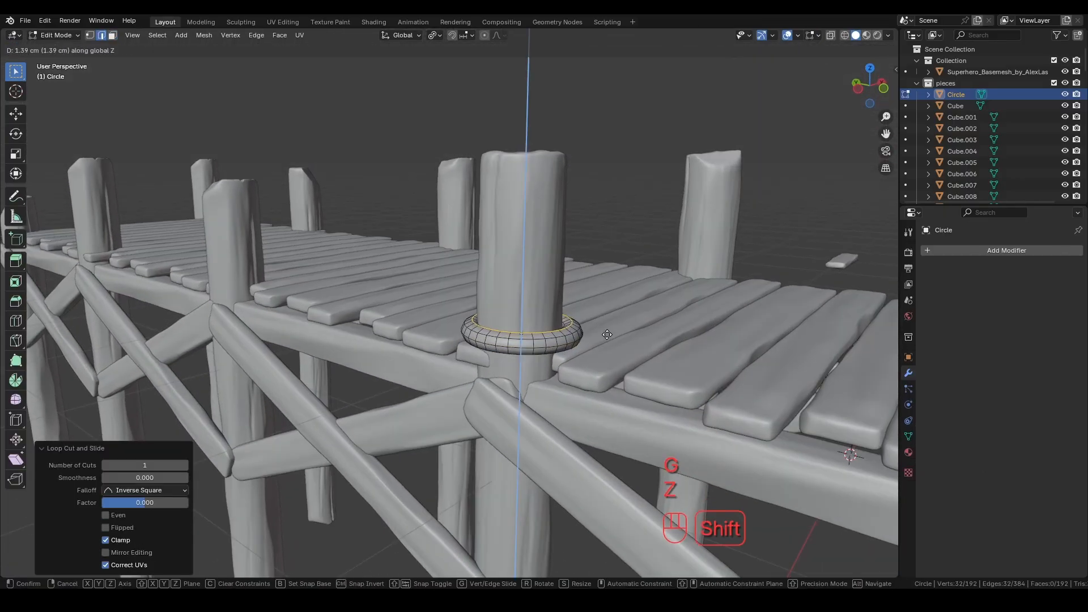
pyautogui.hotkey('ctrl', 'r')
pyautogui.click(551, 252)
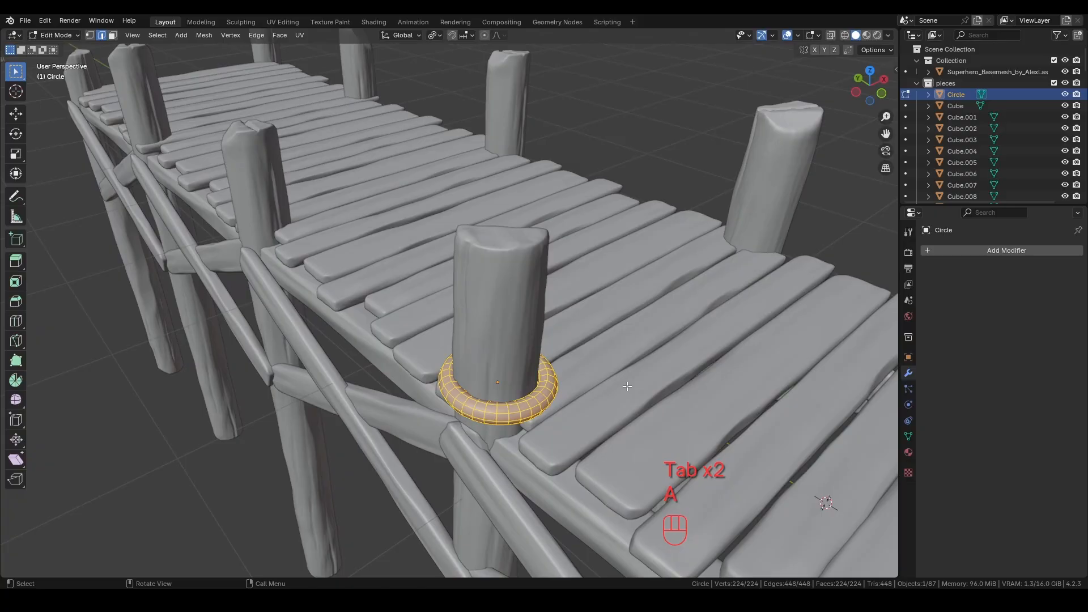
# Thin the whole ring with Shrink/Fatten and reposition it around the pole, about 3.6 cm lower
pyautogui.press('a')
pyautogui.hotkey('alt', 's')
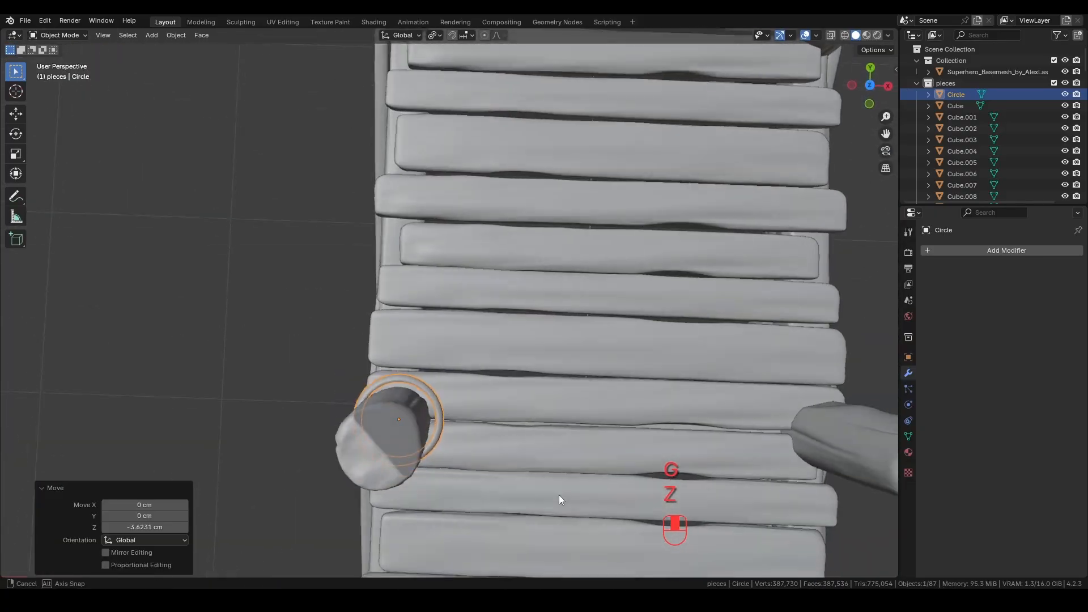
pyautogui.press('KP_7')
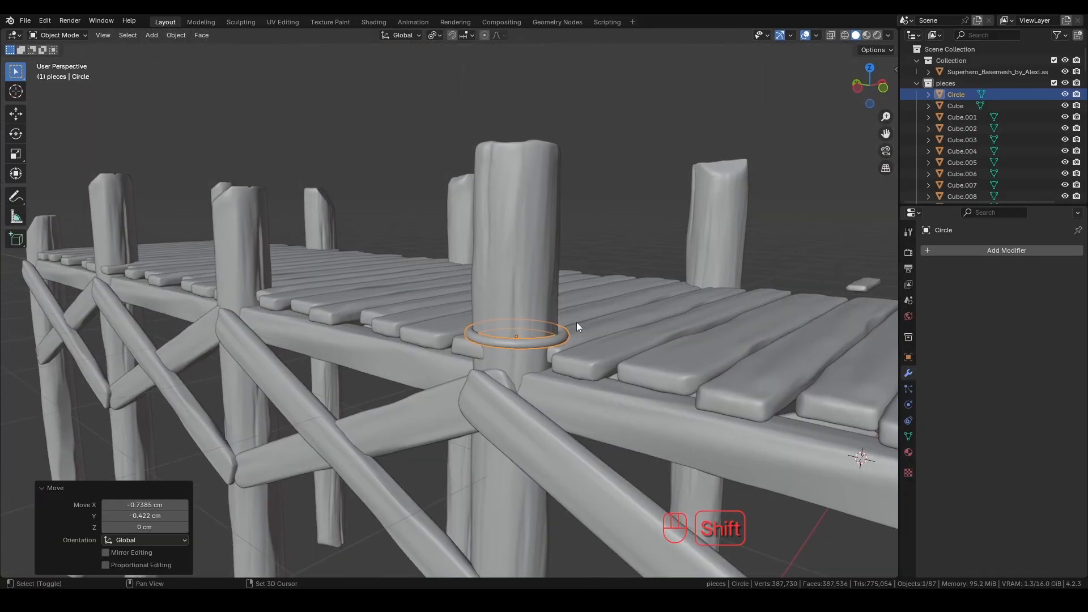
# Duplicate the ring mesh twice upward along Z, about 4 cm for the first copy, to stack three loops around the pole
pyautogui.press('Tab')
pyautogui.hotkey('shift', 'd')
pyautogui.press('z')
pyautogui.click(592, 316)
pyautogui.hotkey('shift', 'd')
pyautogui.press('z')
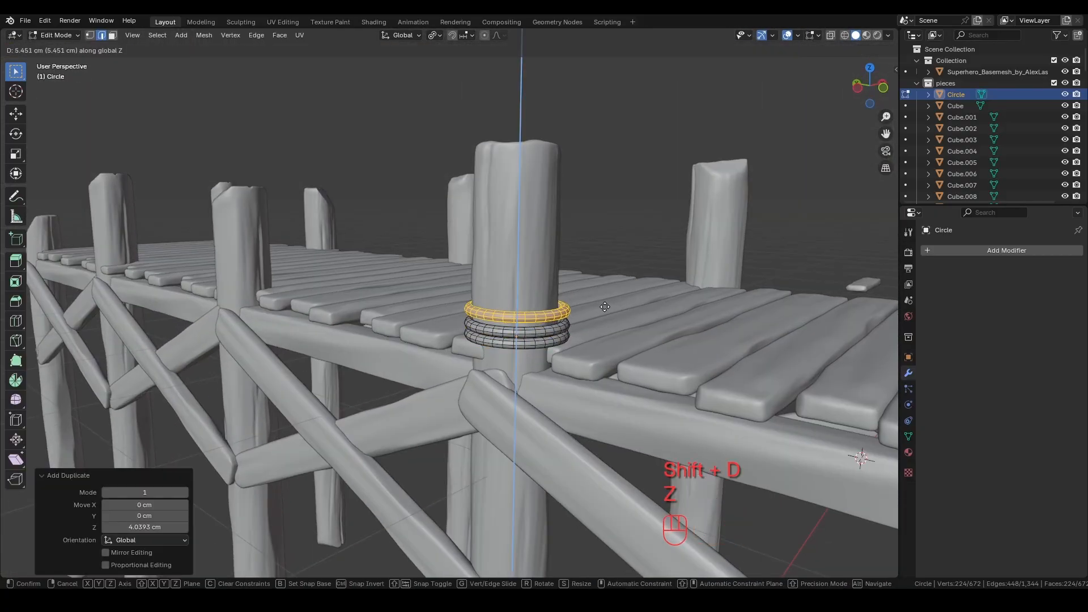
pyautogui.click(602, 309)
pyautogui.press('s')
pyautogui.click(626, 314)
pyautogui.press('r')
pyautogui.press('z')
pyautogui.press('x')
pyautogui.rightClick(623, 300)
pyautogui.hotkey('ctrl', 'z')
# Tilt the uppermost ring loop about the X axis
pyautogui.press('r')
pyautogui.press('x')
pyautogui.click(633, 287)
pyautogui.moveTo(637, 288); pyautogui.dragTo(658, 294, button='middle')
# Duplicate the tilted loop in place, tilt the copy the opposite way about X and scale it to 1.061 along X
pyautogui.hotkey('shift', 'd')
pyautogui.rightClick(661, 333)
pyautogui.press('r')
pyautogui.press('x')
pyautogui.click(651, 357)
pyautogui.press('s')
pyautogui.press('x')
pyautogui.moveTo(652, 357)
pyautogui.mouseDown(button='middle')
pyautogui.moveTo(578, 394)
pyautogui.moveTo(641, 345)
pyautogui.mouseUp(button='middle')
pyautogui.click(584, 396)
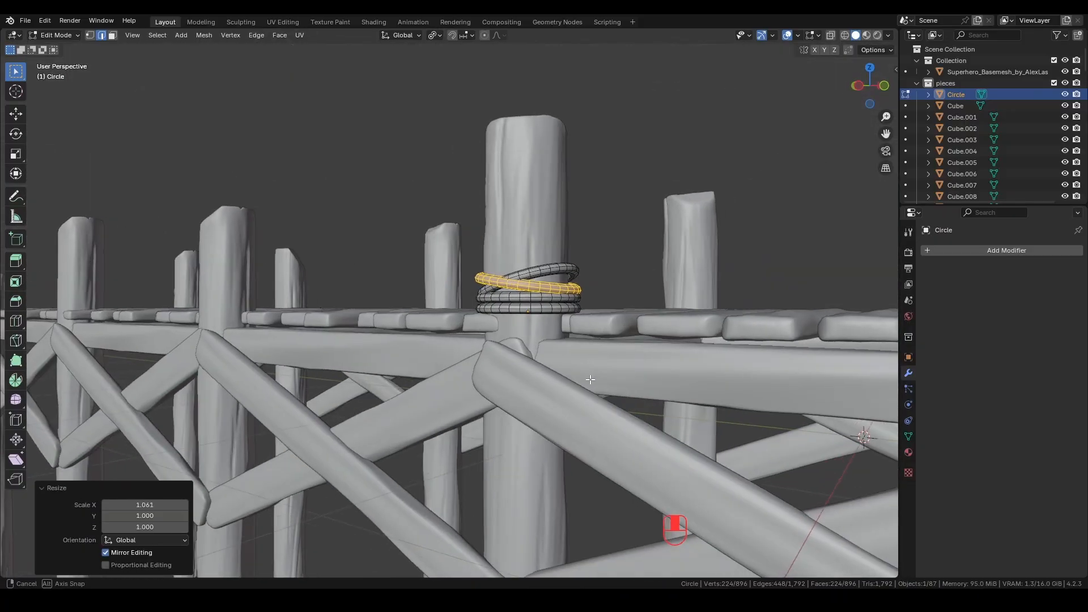
# Duplicate one of the flat loops upward along Z above the crossed loops and tilt it slightly about Y
pyautogui.click(546, 335)
pyautogui.press('l')
pyautogui.hotkey('shift', 'd')
pyautogui.press('z')
pyautogui.click(626, 287)
pyautogui.press('r')
pyautogui.press('z')
pyautogui.press('y')
pyautogui.click(629, 301)
# Duplicate the upper loop about 5 cm higher along Z and rotate the copy about Y
pyautogui.hotkey('shift', 'd')
pyautogui.press('z')
pyautogui.click(631, 294)
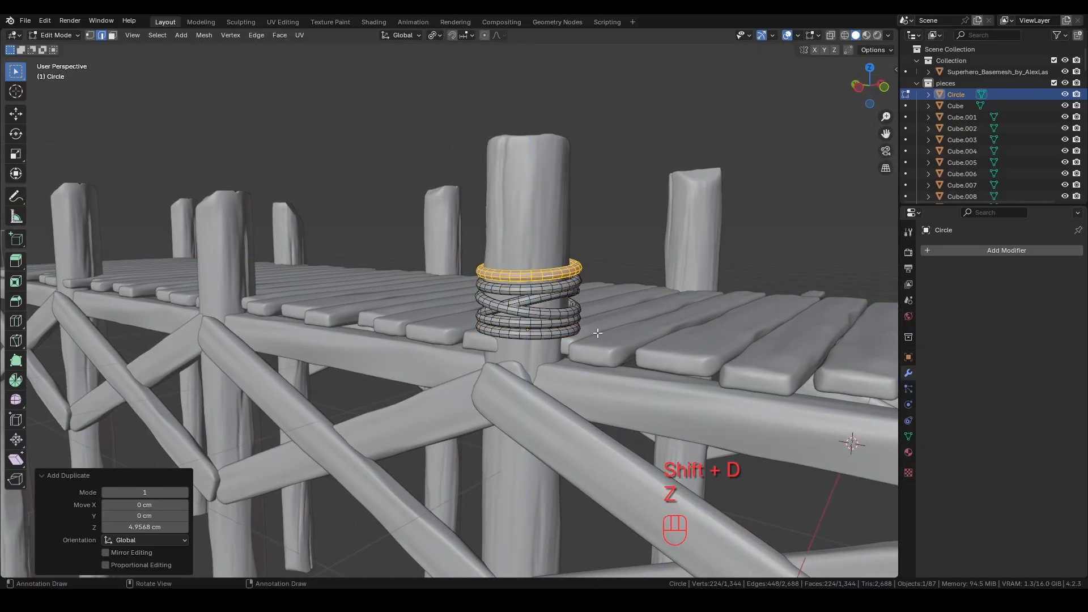
pyautogui.press('r')
pyautogui.press('y')
pyautogui.click(637, 334)
# In the top view, duplicate the finished binding object onto the next pole back on the opposite side, about 200 cm along X and Y
pyautogui.press('Tab')
pyautogui.scroll(-6, 569, 397)
pyautogui.moveTo(570, 397); pyautogui.dragTo(500, 388, button='middle')
pyautogui.press('KP_7')
pyautogui.hotkey('shift', 'd')
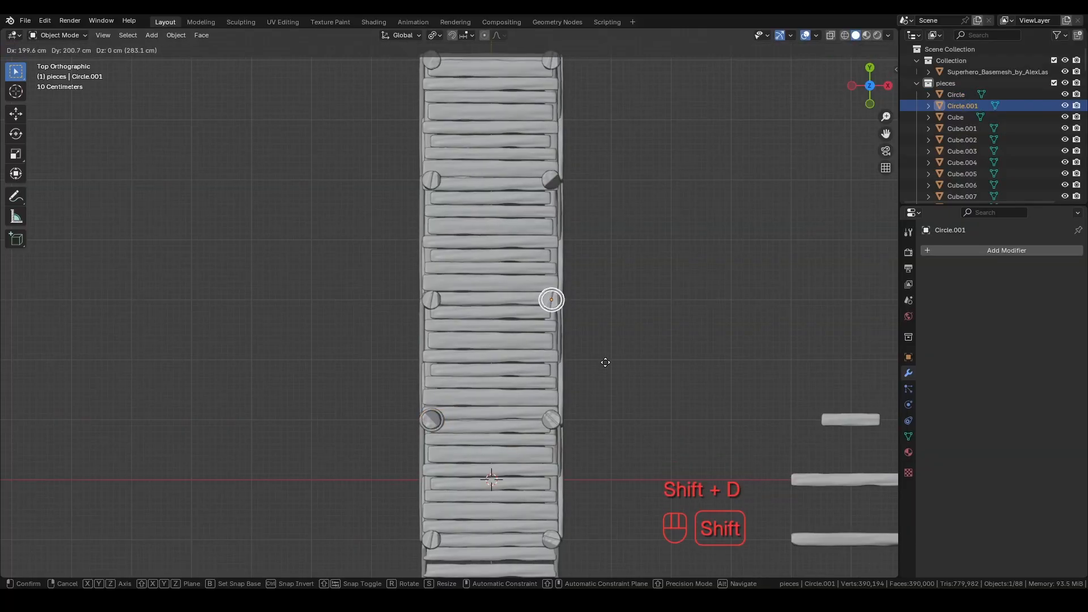
pyautogui.click(605, 362)
pyautogui.keyDown('shift'); pyautogui.moveTo(611, 202); pyautogui.dragTo(600, 314, button='middle'); pyautogui.keyUp('shift')
# In the top view, place four more copies of the ring binding around separate poles along both sides of the bridge
pyautogui.hotkey('shift', 'd')
pyautogui.click(479, 195)
pyautogui.moveTo(541, 340); pyautogui.dragTo(627, 259, button='middle')
pyautogui.press('KP_7')
pyautogui.hotkey('shift', 'd')
pyautogui.click(552, 453)
pyautogui.hotkey('shift', 'd')
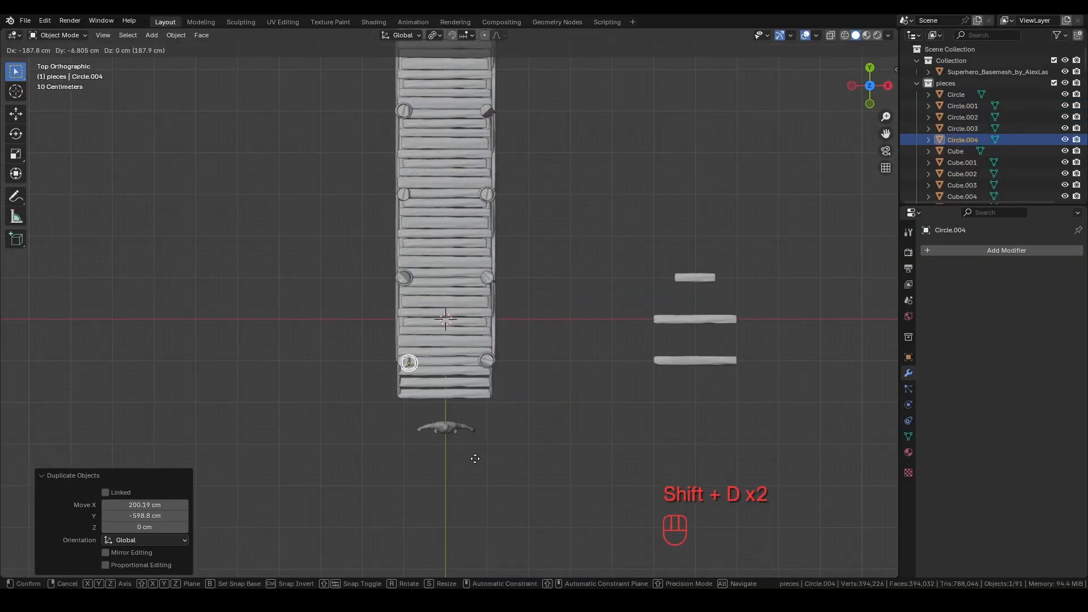
pyautogui.click(468, 455)
pyautogui.hotkey('shift', 'd')
pyautogui.click(626, 43)
# Delete two upper ring loops from the binding on the nearest ramp-end pole to vary it
pyautogui.moveTo(499, 470); pyautogui.dragTo(581, 385, button='middle')
pyautogui.click(569, 392)
pyautogui.press('Tab')
pyautogui.press('l')
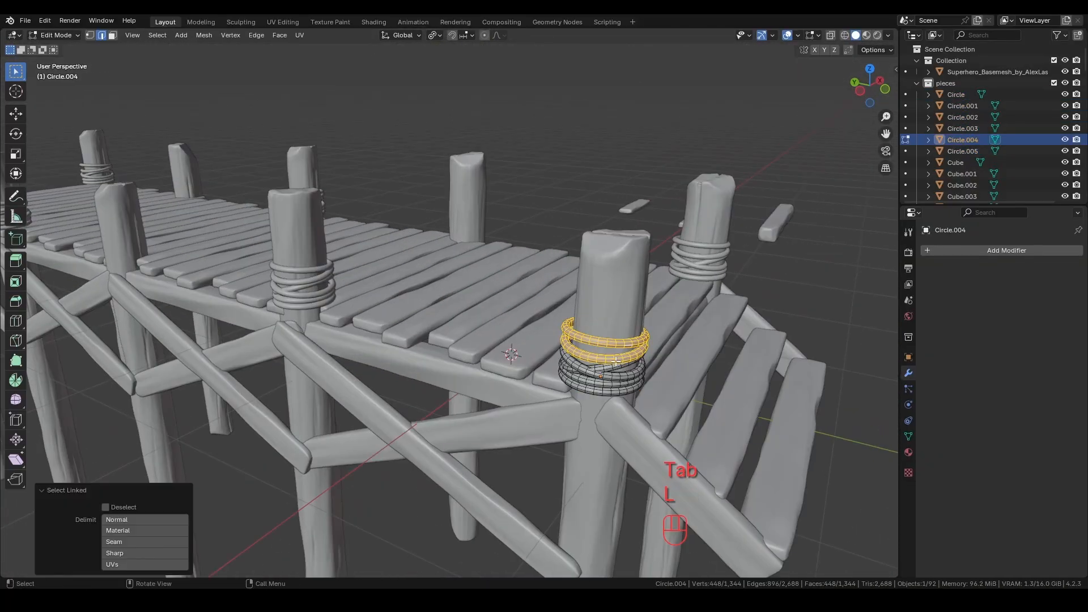
pyautogui.press('Delete')
pyautogui.press('Tab')
# Delete some of the ring loops from the binding on the opposite ramp-end pole
pyautogui.click(707, 257)
pyautogui.press('Tab')
pyautogui.press('l')
pyautogui.press('l')
pyautogui.press('Delete')
pyautogui.click(707, 257)
pyautogui.press('Tab')
# Thin out the binding on the middle pole of the bridge's far side by deleting some of its ring loops
pyautogui.keyDown('shift'); pyautogui.moveTo(295, 204); pyautogui.dragTo(589, 325, button='middle'); pyautogui.keyUp('shift')
pyautogui.click(593, 327)
pyautogui.press('Tab')
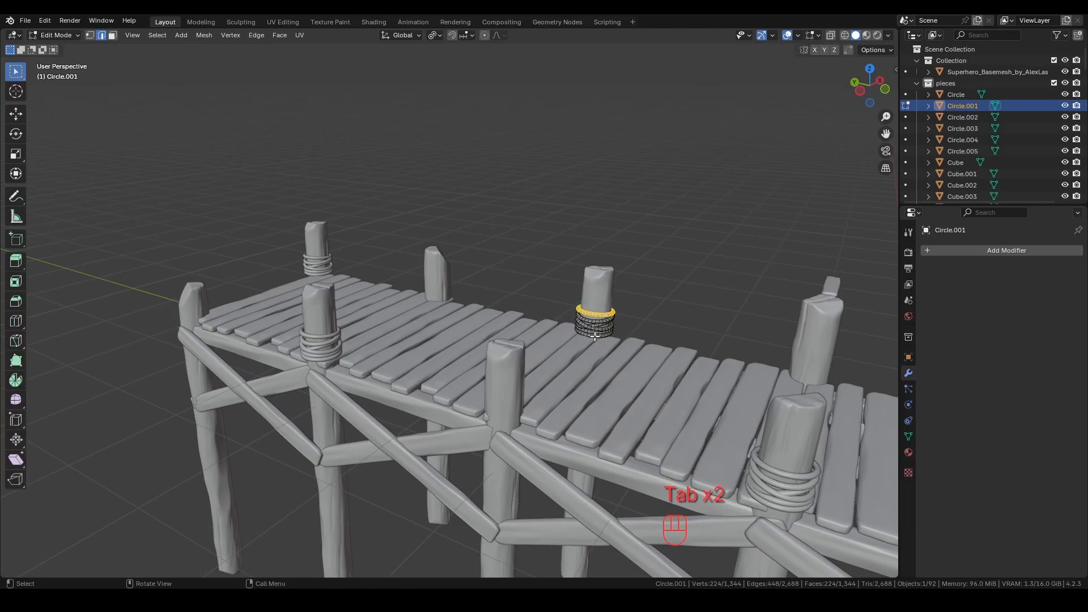
pyautogui.press('l')
pyautogui.press('l')
pyautogui.press('Delete')
pyautogui.click(600, 325)
pyautogui.press('Tab')
# Remove several ring loops from the binding on the near side's second-to-last pole away from the ramp
pyautogui.click(321, 343)
pyautogui.press('Tab')
pyautogui.press('l')
pyautogui.press('l')
pyautogui.press('l')
pyautogui.press('Delete')
pyautogui.press('Tab')
# Move the human reference figure along X, away from the bridge and beyond the spare planks
pyautogui.moveTo(366, 316); pyautogui.dragTo(410, 222, button='middle')
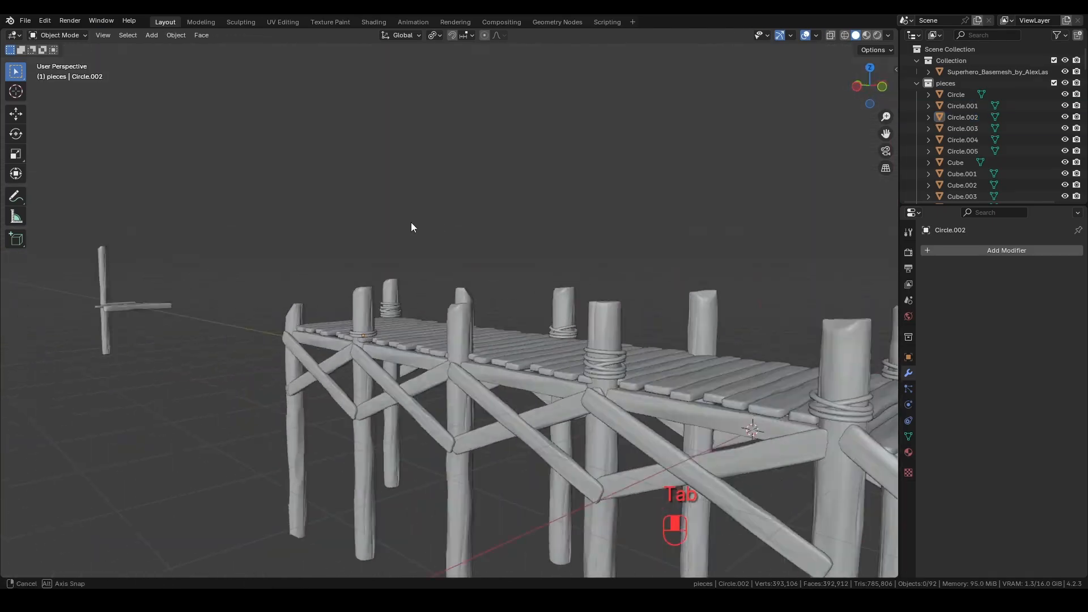
pyautogui.press('g')
pyautogui.press('x')
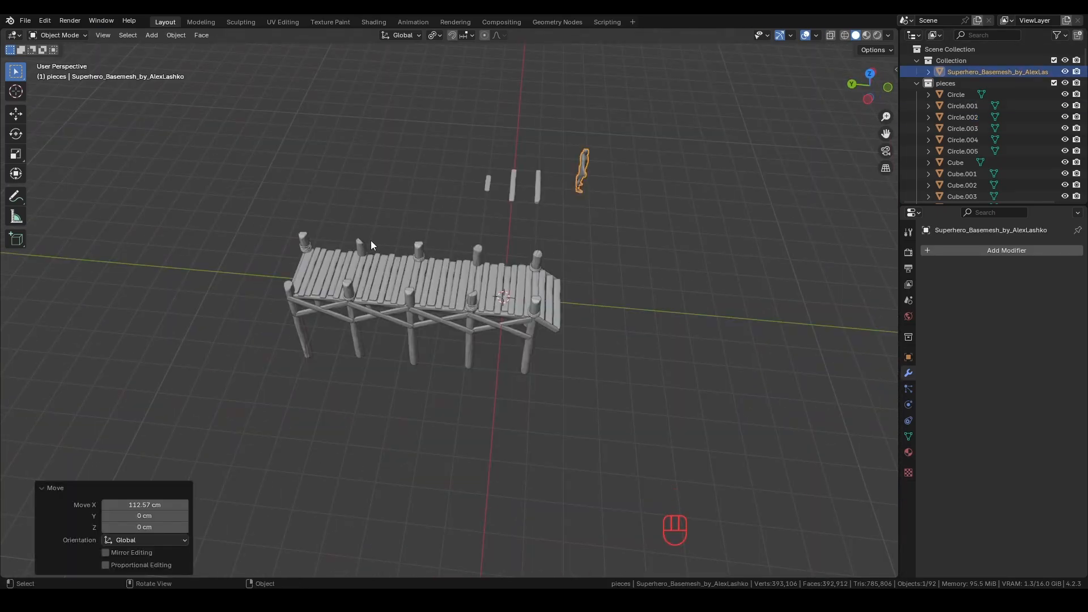
# Select all the bridge pieces and move them to a new collection named Bridge_highpoly
pyautogui.moveTo(268, 222); pyautogui.dragTo(659, 423)
pyautogui.moveTo(658, 422); pyautogui.dragTo(536, 375, button='middle')
pyautogui.press('m')
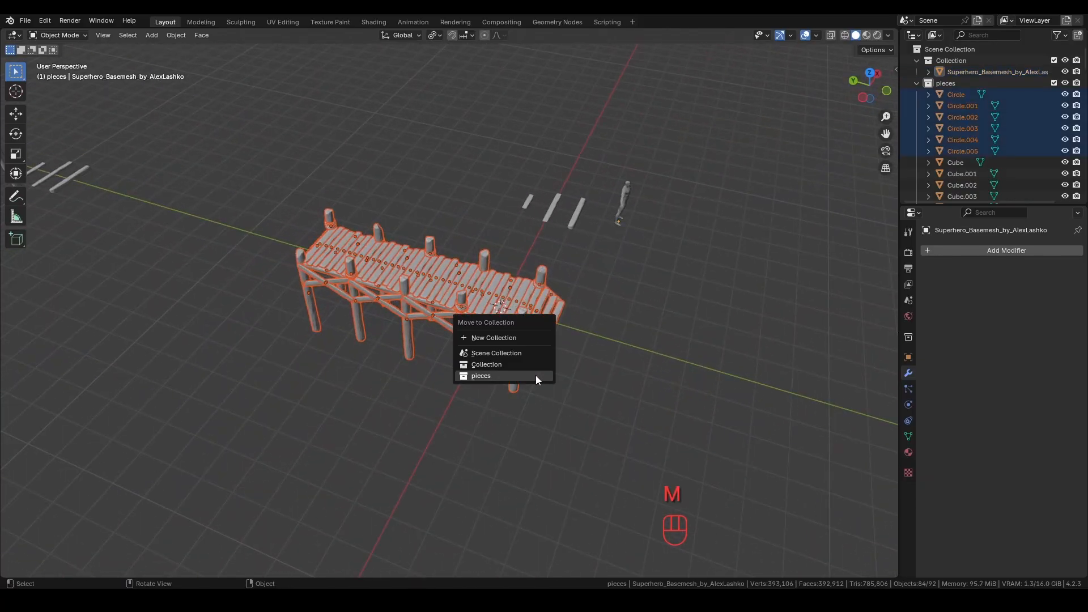
pyautogui.click(499, 338)
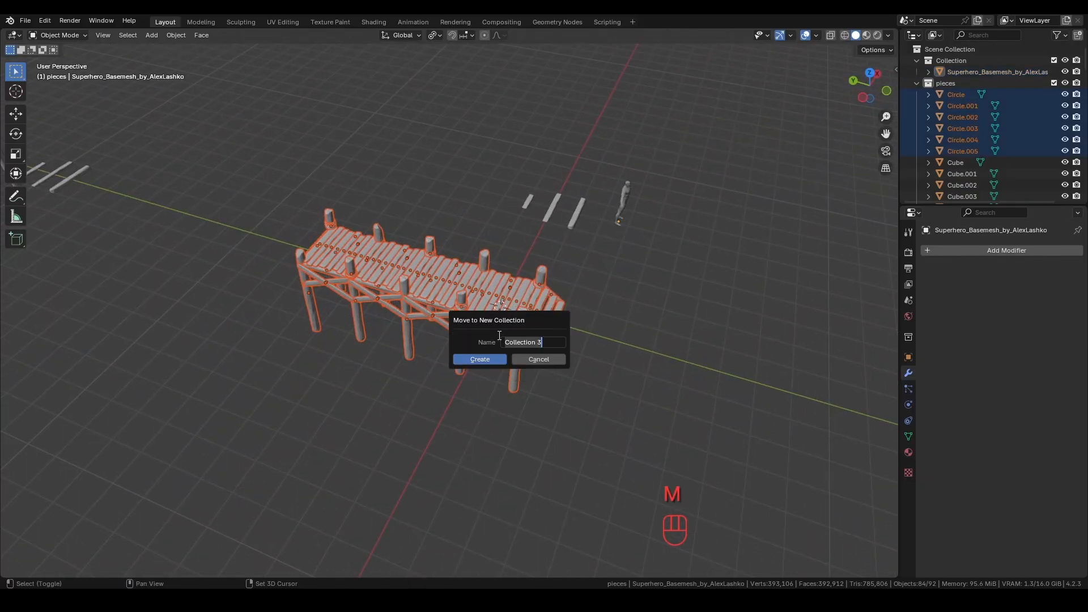
pyautogui.write('Bridge')
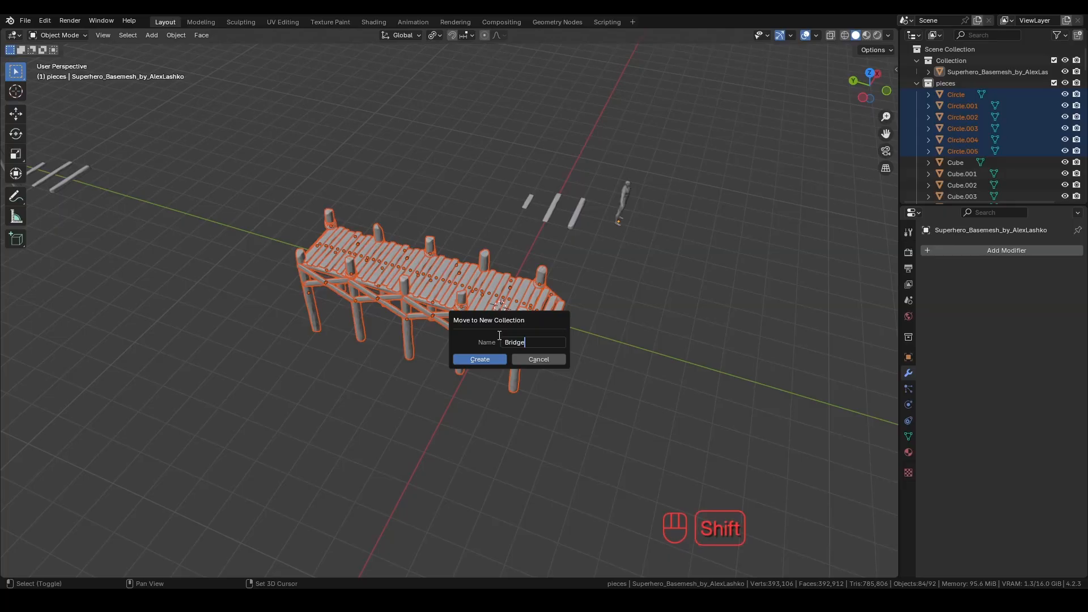
pyautogui.write('_highpoly')
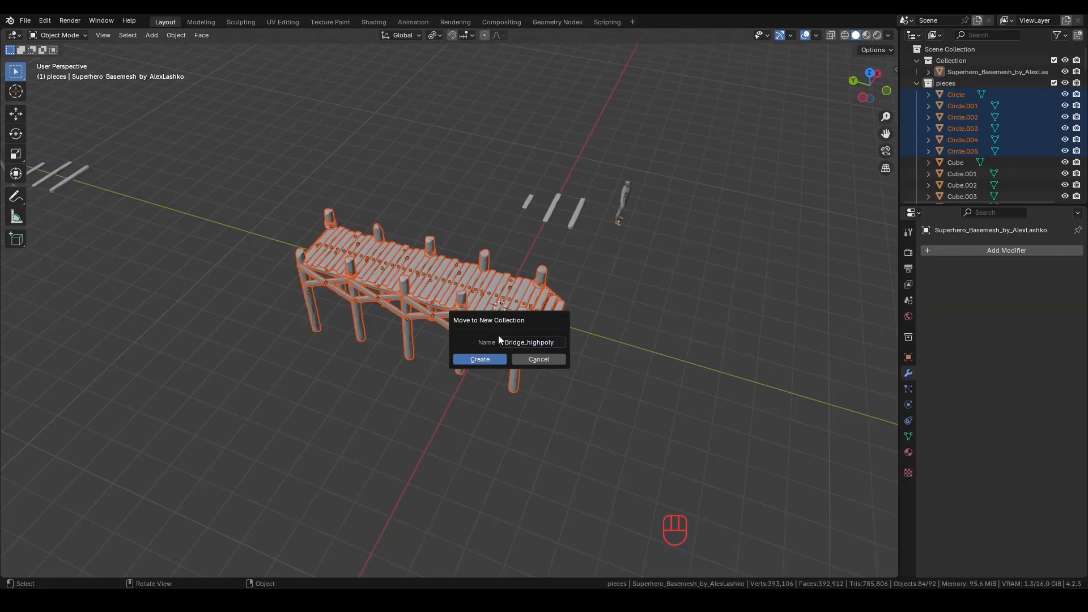
pyautogui.press('Return')
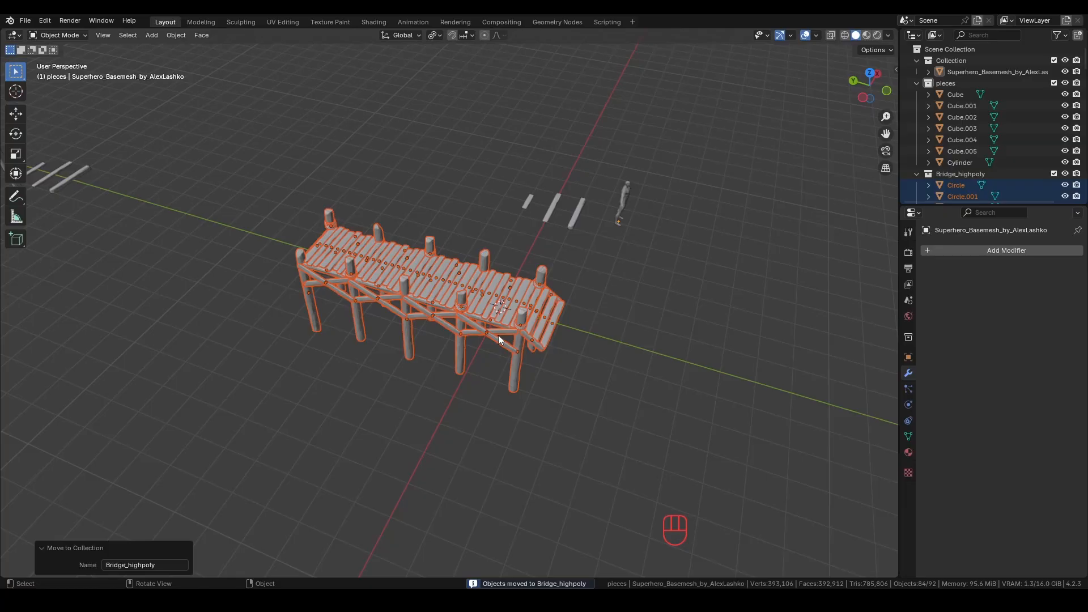
# Duplicate the bridge pieces in place and move the copies to a new collection named bridge_lowpoly
pyautogui.hotkey('shift', 'd')
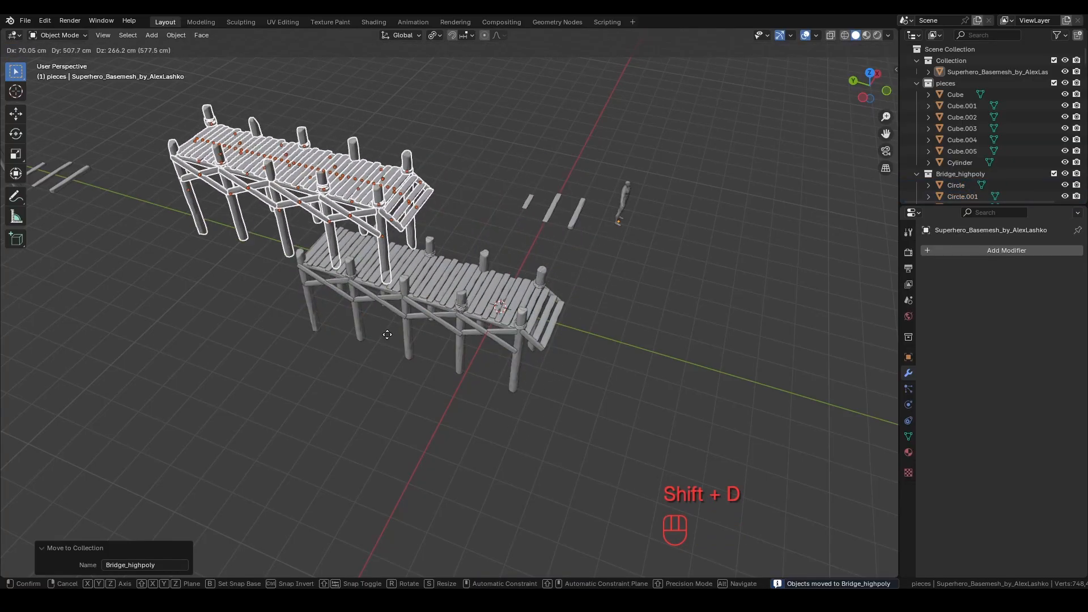
pyautogui.rightClick(396, 451)
pyautogui.press('m')
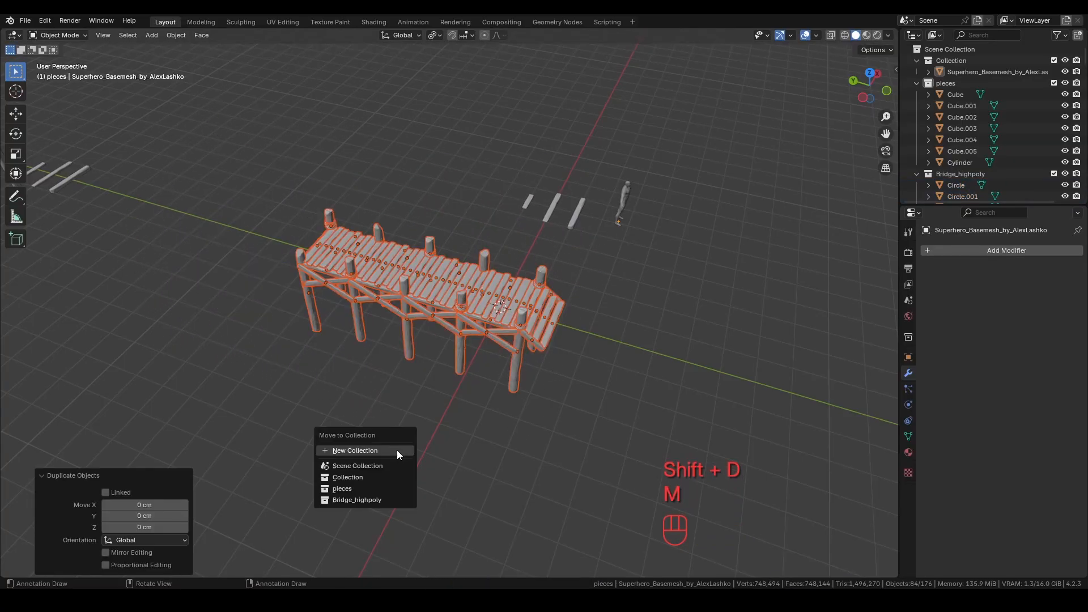
pyautogui.click(397, 450)
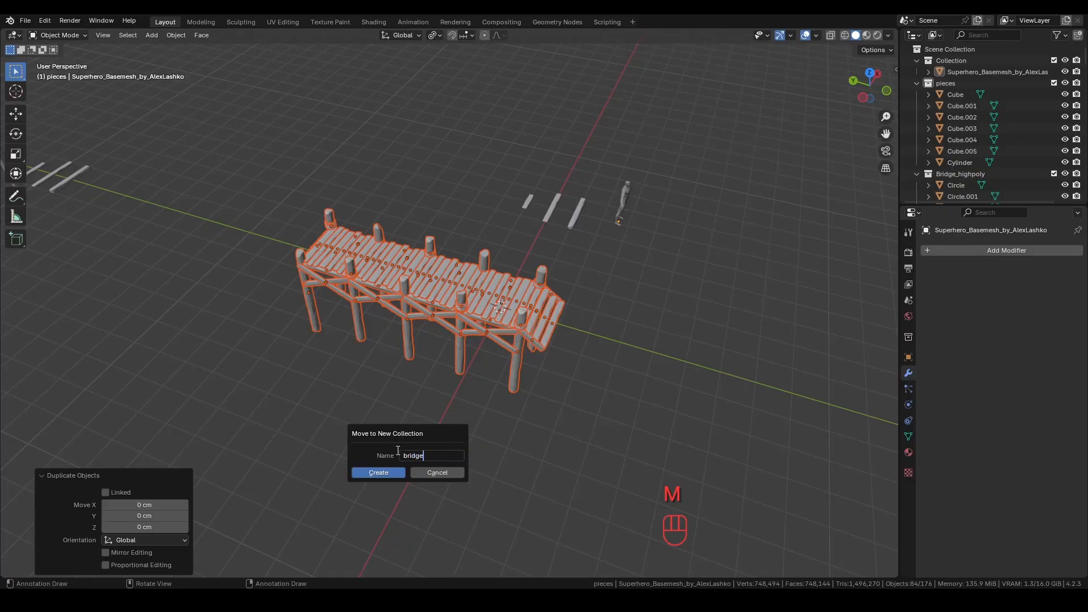
pyautogui.write('bridge_lowpoly')
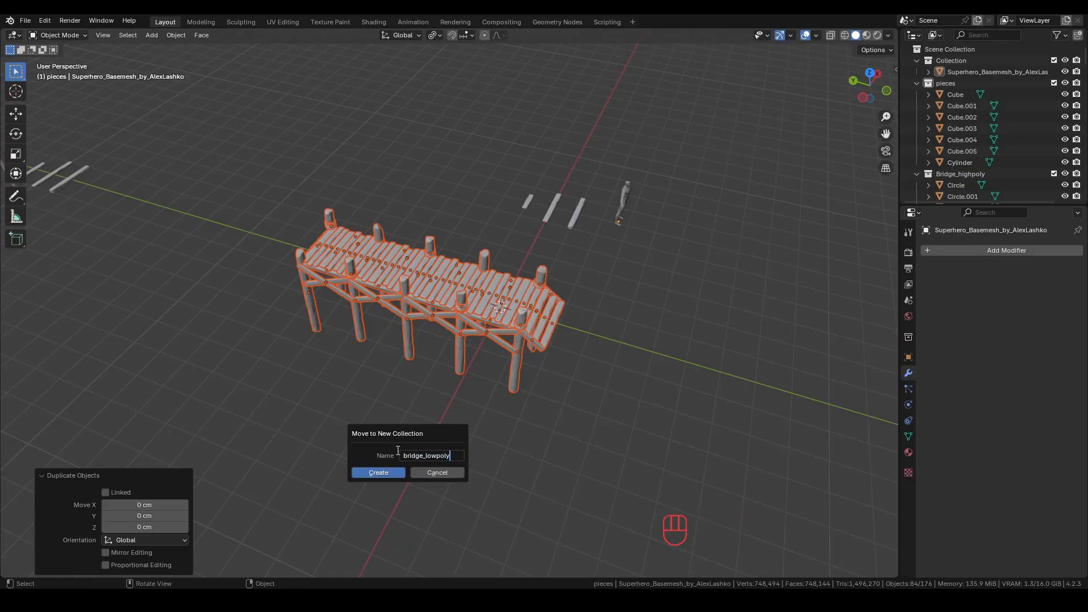
pyautogui.press('Return')
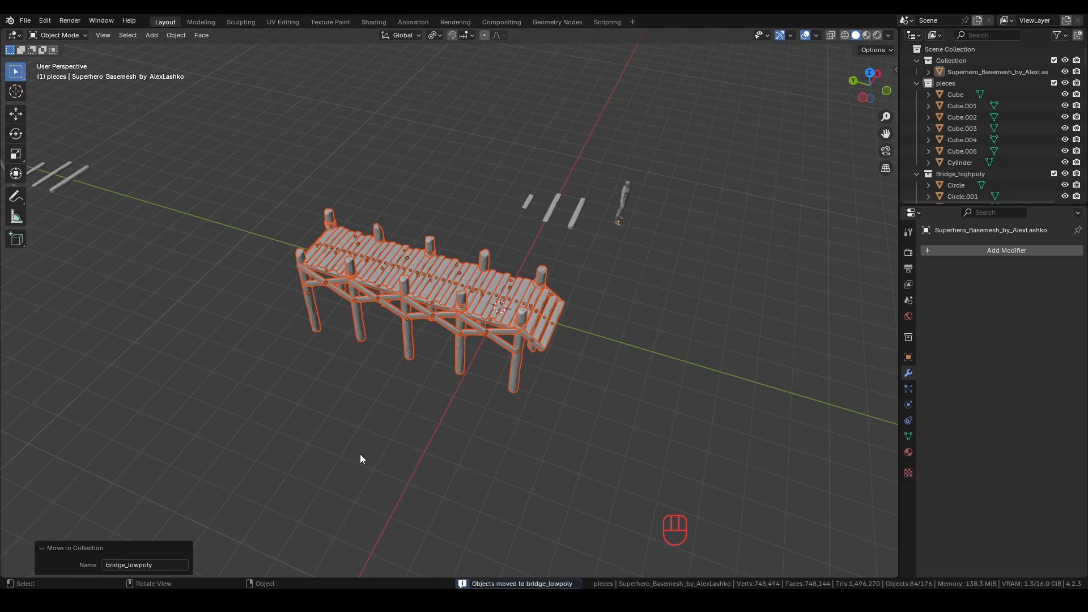
# Collapse the pieces and Bridge_highpoly collections in the outliner and hide Bridge_highpoly
pyautogui.click(917, 83)
pyautogui.click(918, 95)
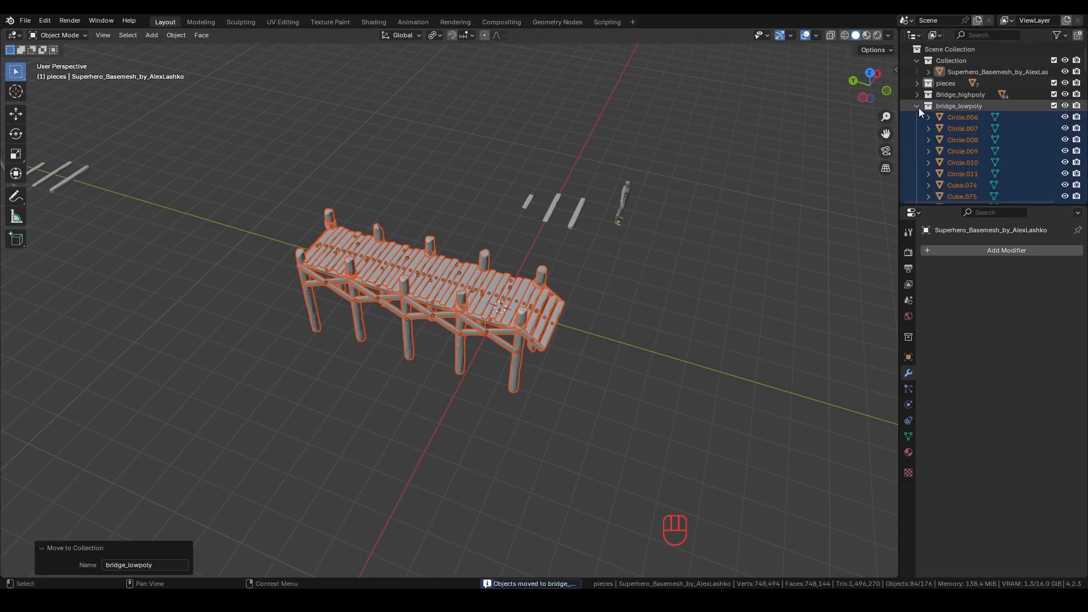
pyautogui.click(1065, 94)
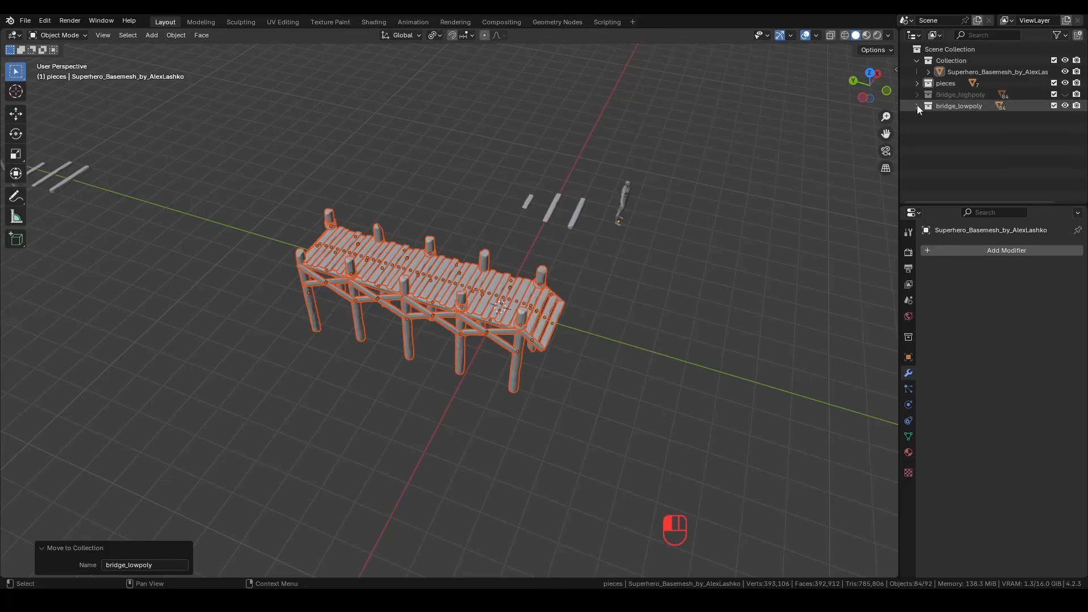
pyautogui.click(916, 105)
# Select every bridge piece in bridge_lowpoly, make a ramp plank active and join them into one object
pyautogui.click(947, 117)
pyautogui.moveTo(412, 291); pyautogui.dragTo(290, 199, button='middle')
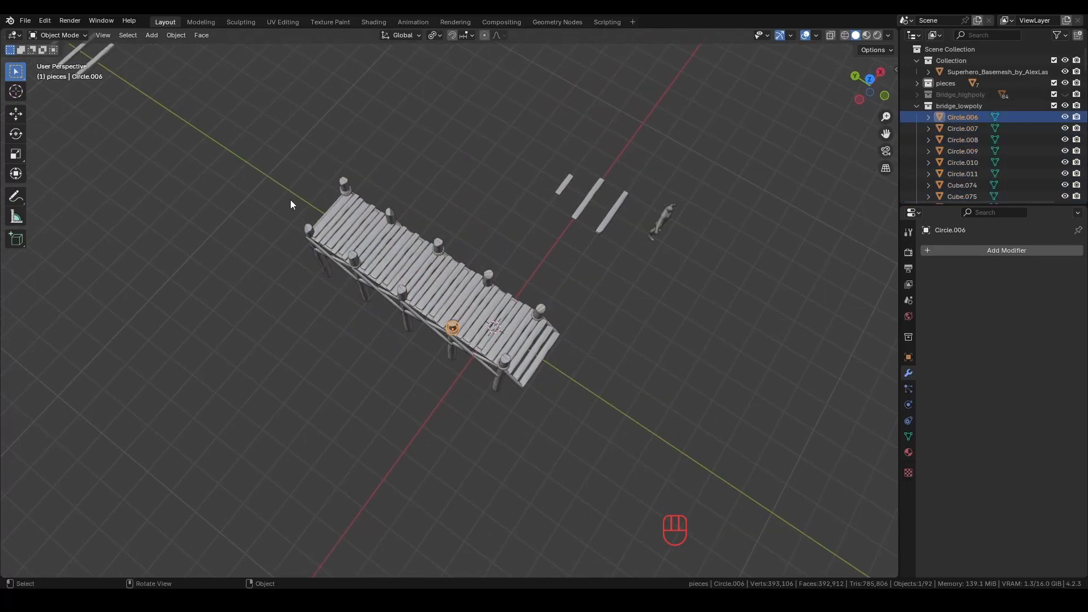
pyautogui.moveTo(271, 155); pyautogui.dragTo(545, 378)
pyautogui.moveTo(485, 445); pyautogui.dragTo(518, 294, button='middle')
pyautogui.scroll(2, 616, 328)
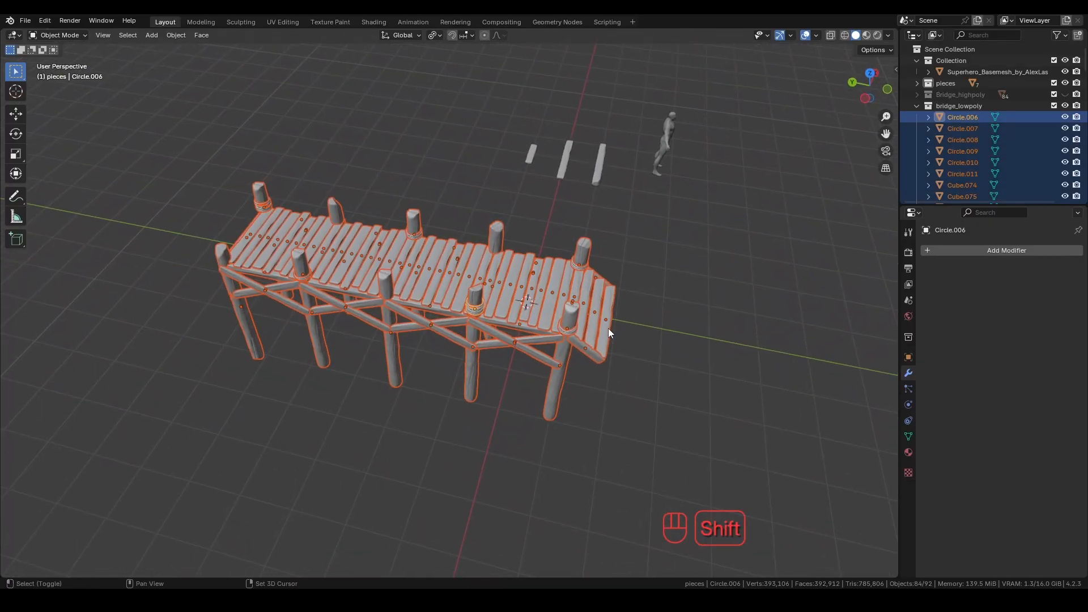
pyautogui.keyDown('shift'); pyautogui.click(608, 328); pyautogui.keyUp('shift')
pyautogui.hotkey('ctrl', 'j')
# Add a Decimate modifier to the joined low-poly bridge, set its ratio to 0.1 and apply it
pyautogui.moveTo(682, 356); pyautogui.dragTo(594, 327, button='middle')
pyautogui.click(642, 398)
pyautogui.moveTo(642, 399); pyautogui.dragTo(609, 369, button='middle')
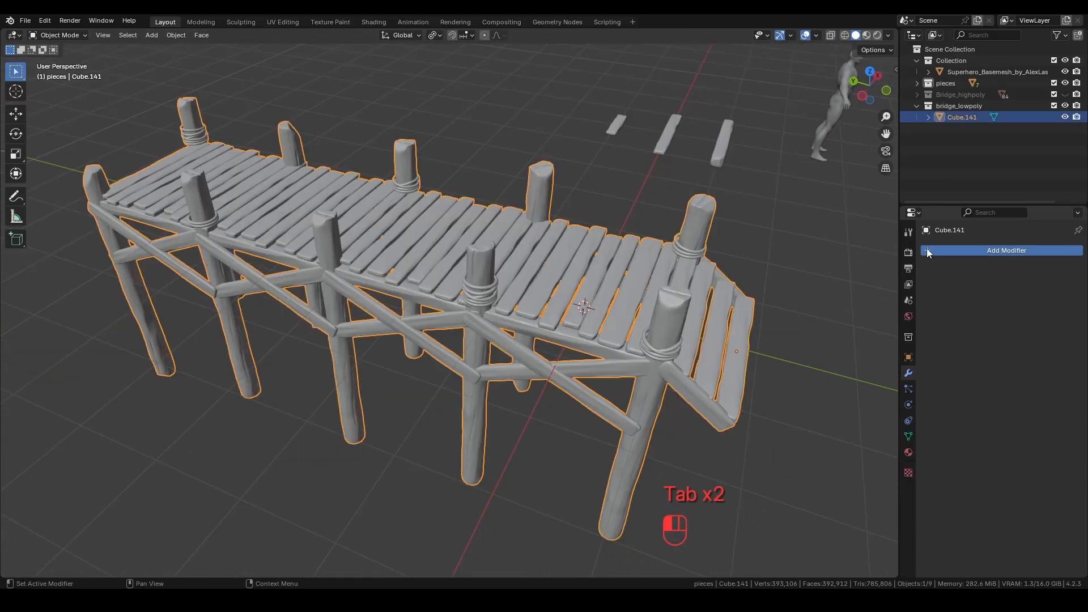
pyautogui.click(927, 250)
pyautogui.click(991, 292)
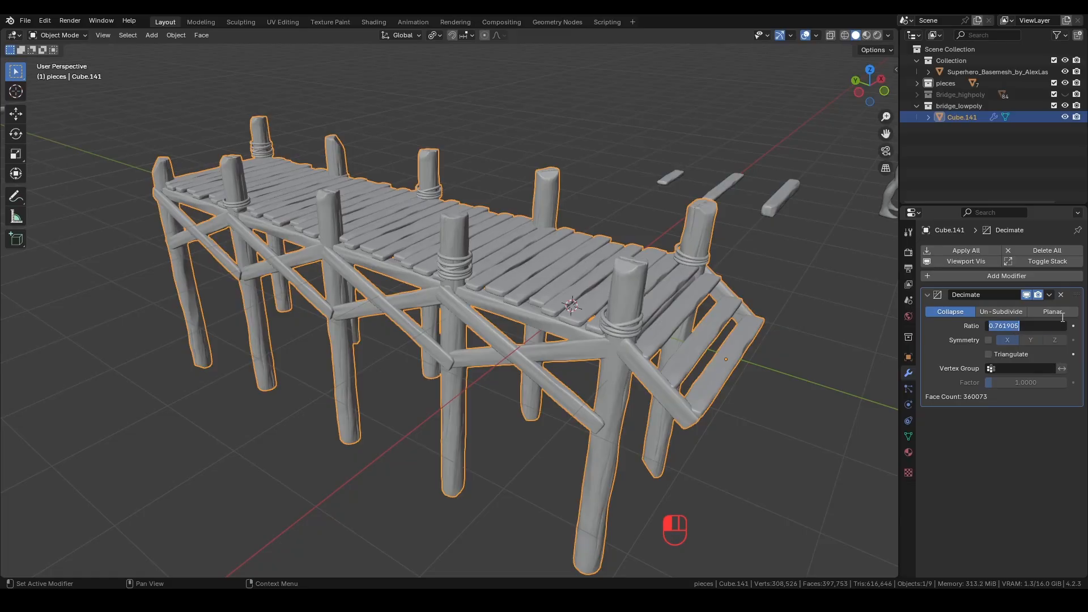
pyautogui.click(781, 424)
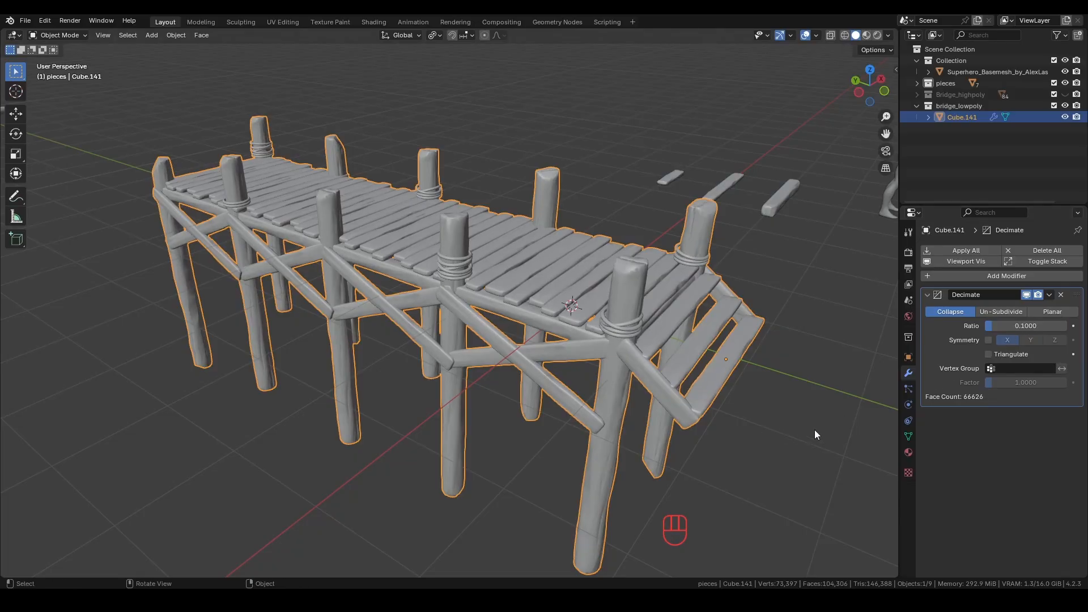
pyautogui.click(1049, 295)
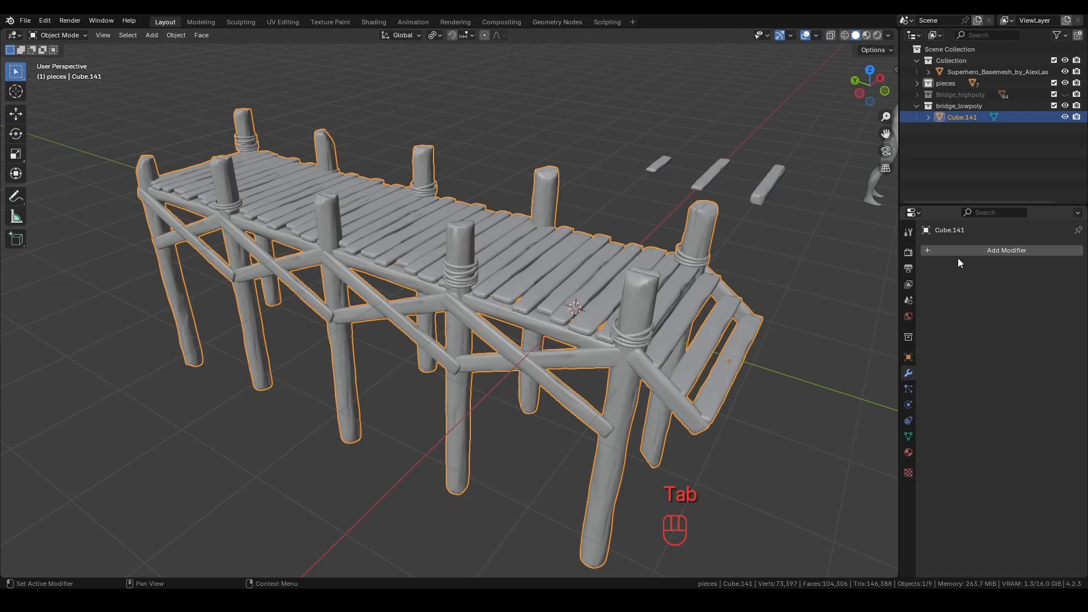
# Add a second Decimate modifier to the low-poly bridge, lower its ratio to about 0.63 and apply it
pyautogui.click(956, 251)
pyautogui.moveTo(925, 254)
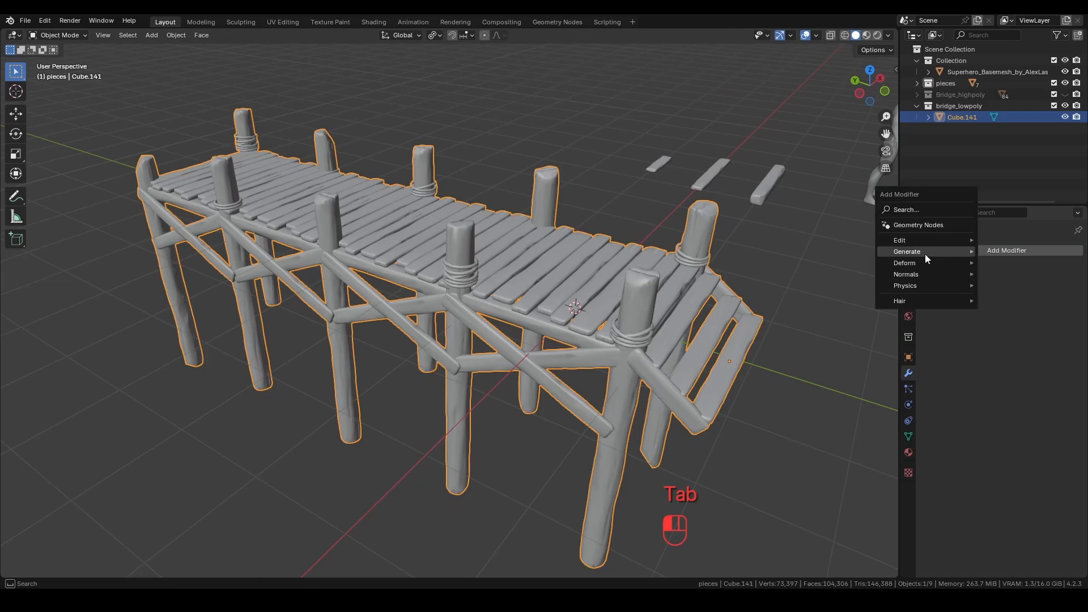
pyautogui.click(1036, 305)
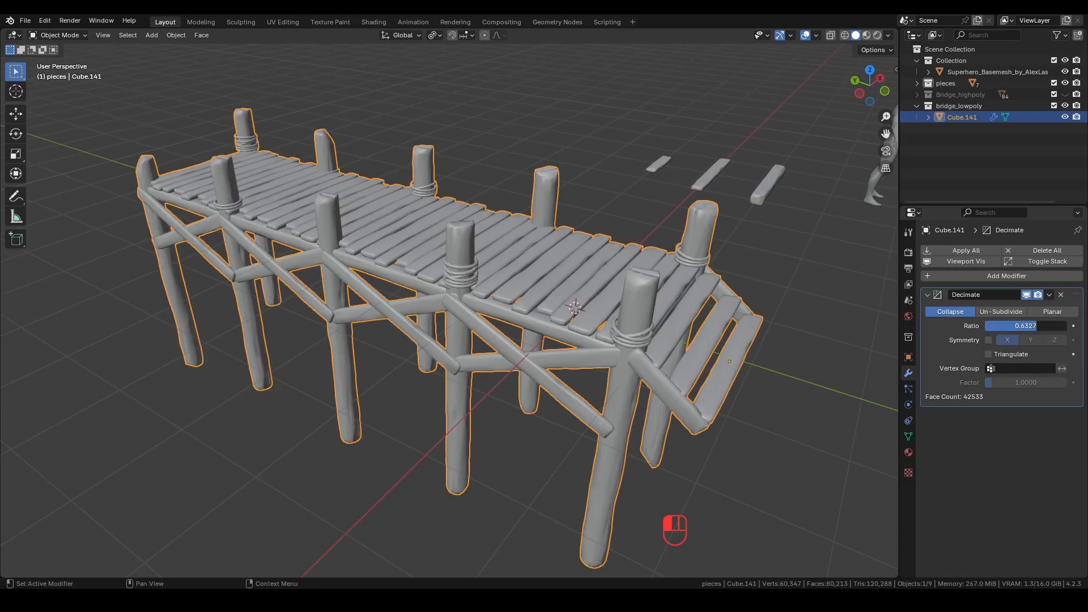
pyautogui.click(1047, 296)
pyautogui.click(1034, 307)
pyautogui.press('Tab')
pyautogui.press('Tab')
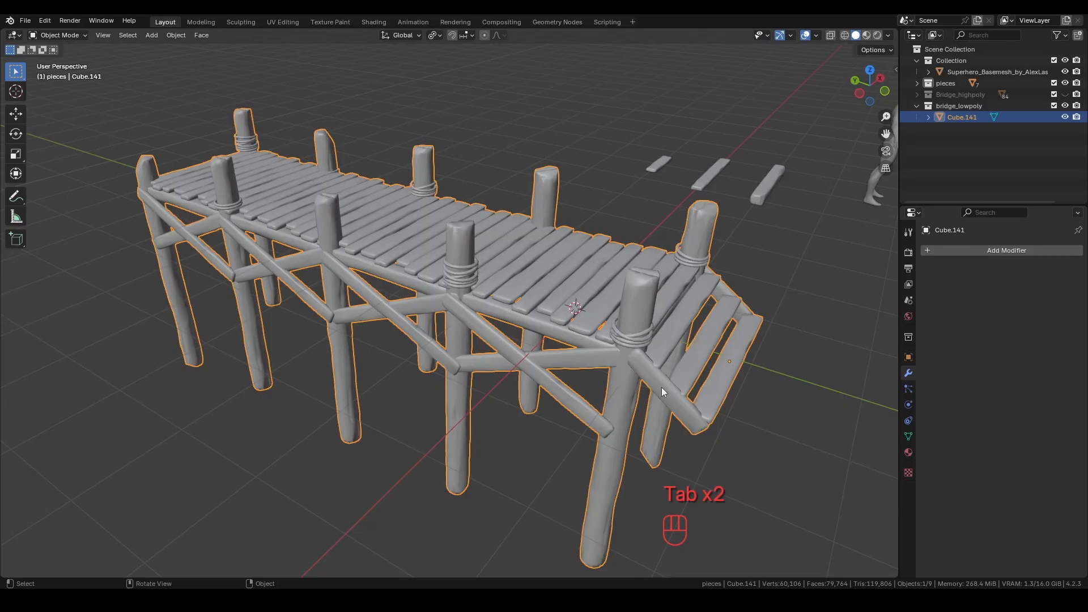
# Create a new material named Bridge on the low-poly bridge
pyautogui.moveTo(661, 387); pyautogui.dragTo(627, 380, button='middle')
pyautogui.scroll(-5, 627, 380)
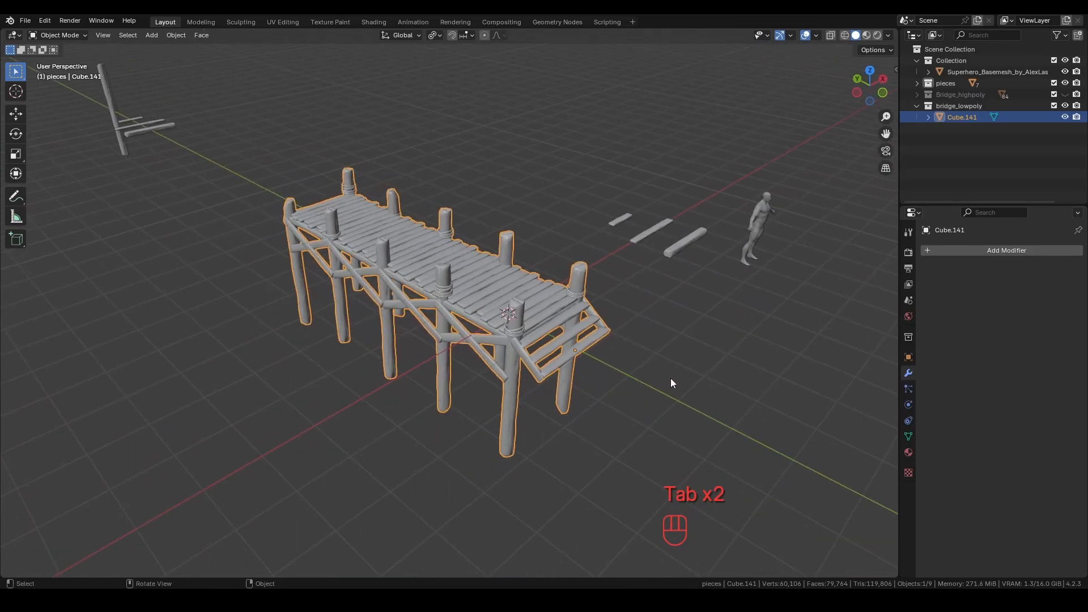
pyautogui.click(909, 452)
pyautogui.click(984, 299)
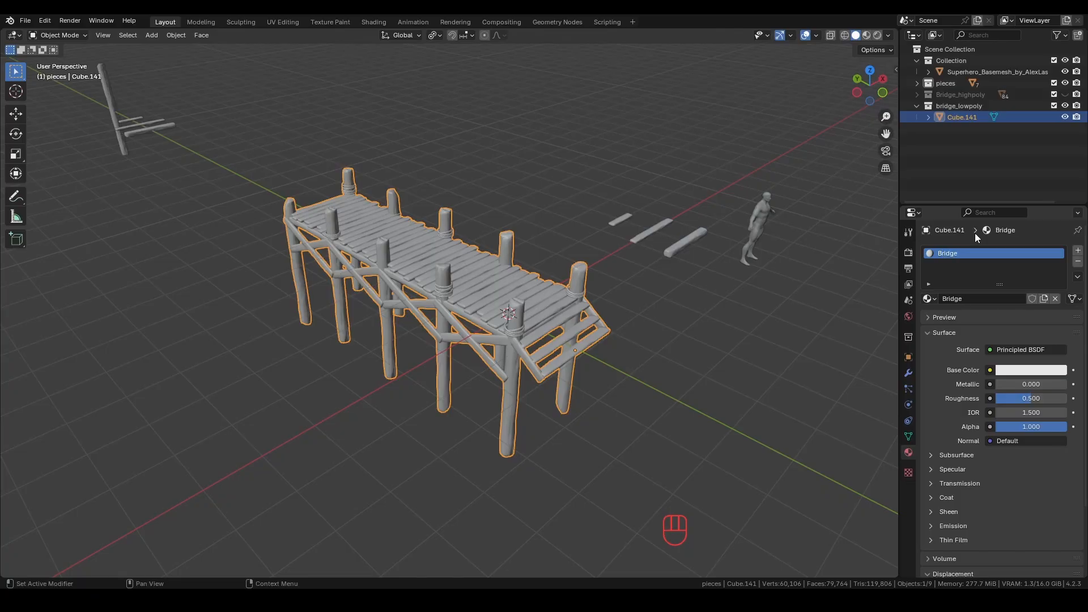
# Select the low-poly bridge's entire mesh for editing and open a UV Editor beside the 3D view
pyautogui.press('Tab')
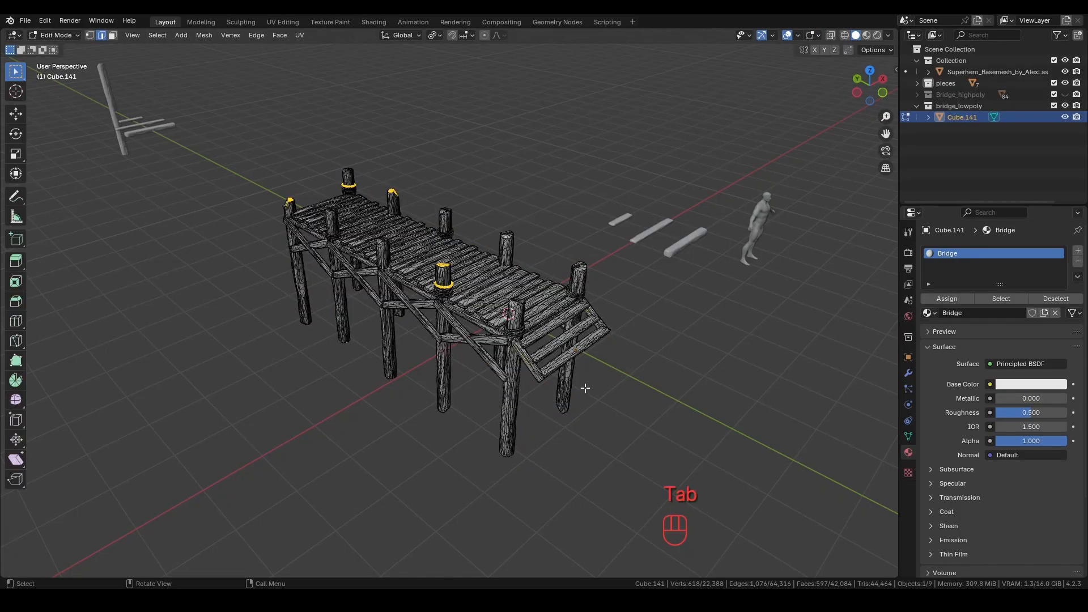
pyautogui.press('a')
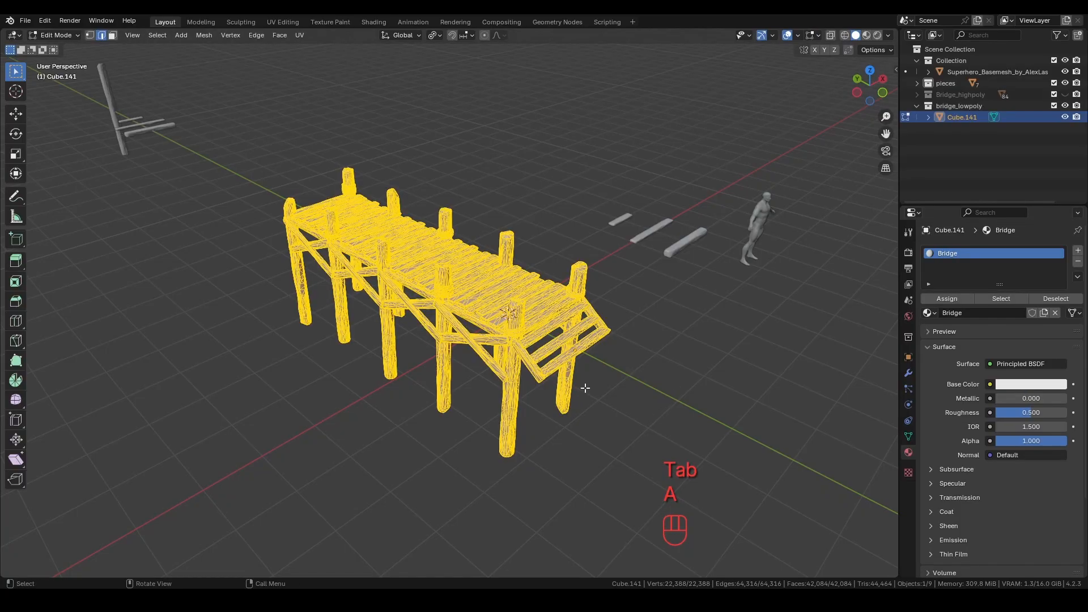
pyautogui.moveTo(2, 30); pyautogui.dragTo(311, 71)
pyautogui.click(14, 35)
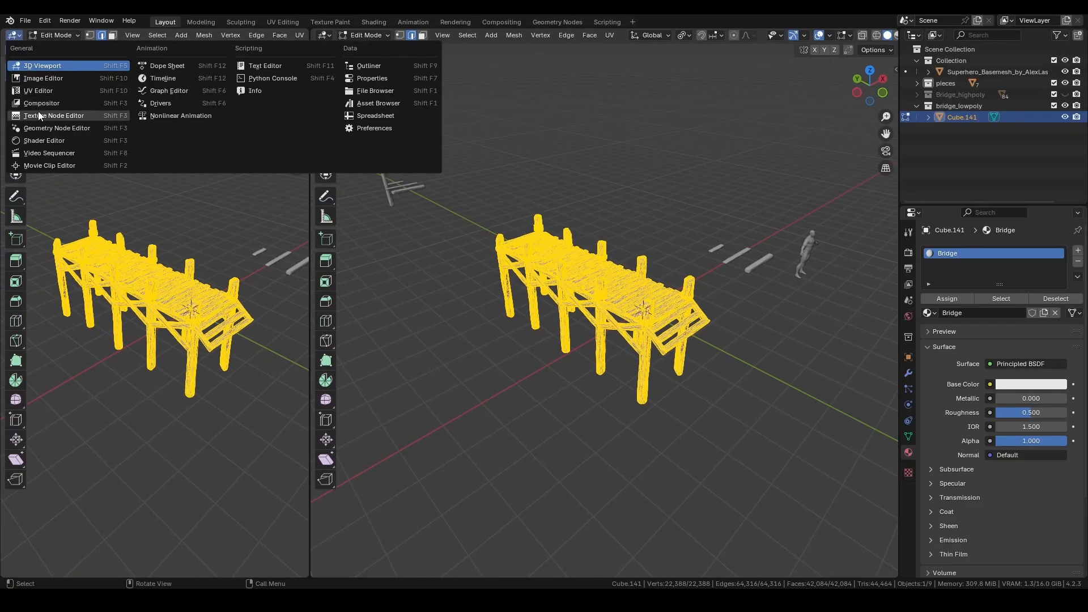
pyautogui.click(40, 90)
pyautogui.scroll(-1, 109, 202)
pyautogui.scroll(2, 110, 202)
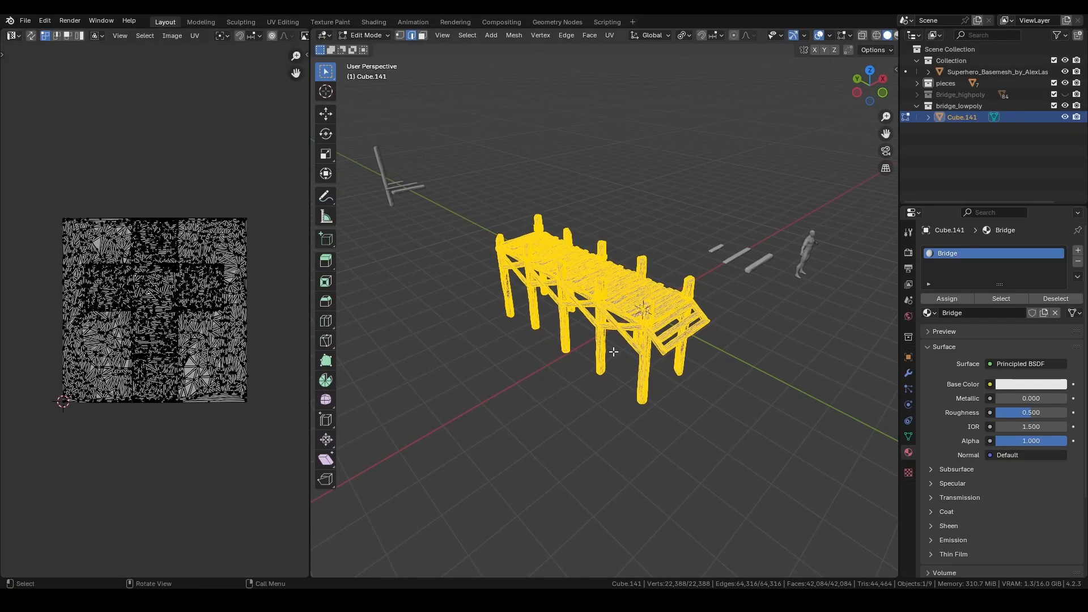
# Unwrap the selected mesh with Smart UV Project, using a 66° angle limit, the Scaled margin method and zero island margin
pyautogui.press('u')
pyautogui.click(600, 339)
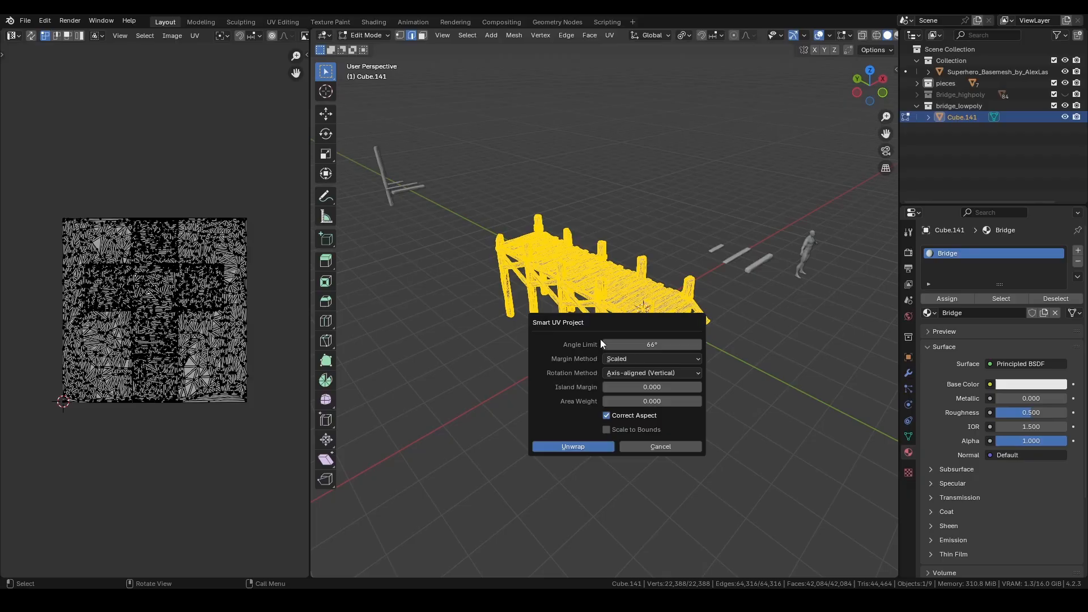
pyautogui.click(587, 448)
pyautogui.scroll(4, 125, 371)
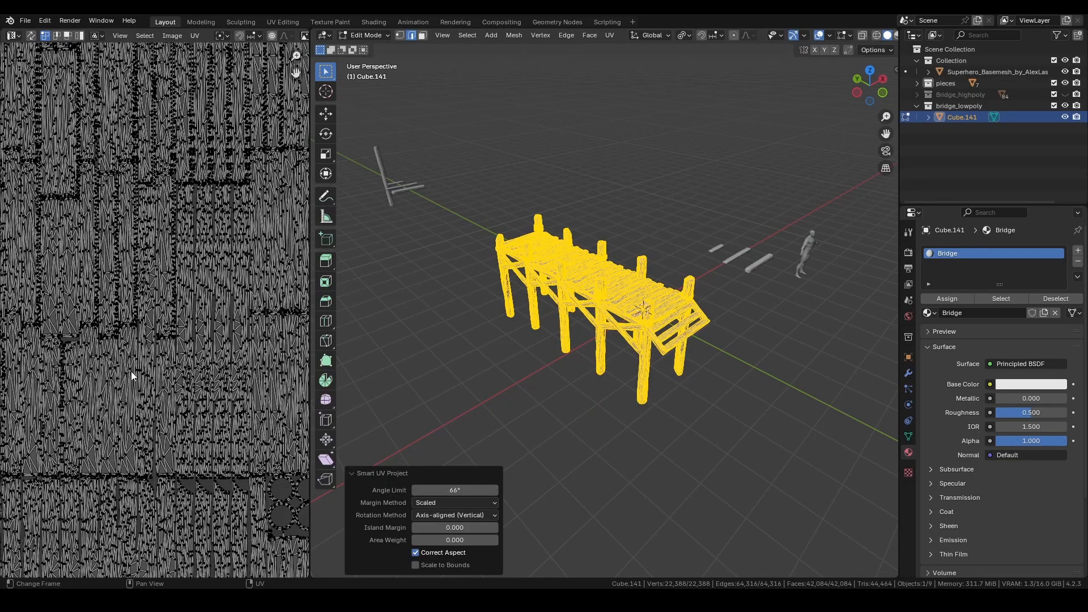
pyautogui.scroll(-2, 131, 371)
# Frame the unwrapped layout in the UV Editor and select all of its islands
pyautogui.press('Tab')
pyautogui.moveTo(654, 421); pyautogui.dragTo(654, 395, button='middle')
pyautogui.press('Tab')
pyautogui.press('Home')
pyautogui.press('a')
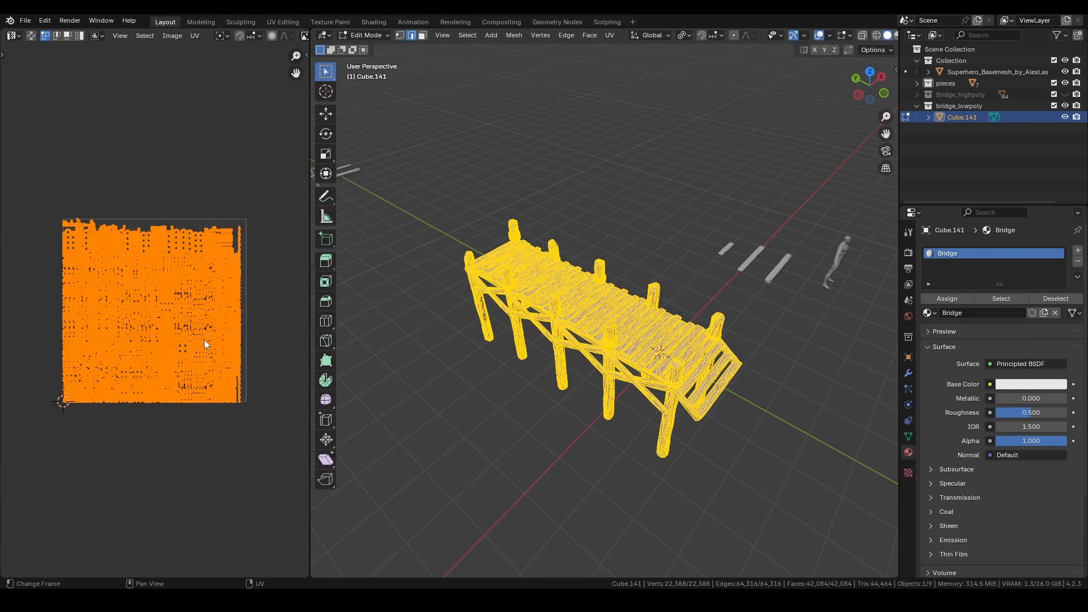
# Set the UVPackmaster3 precision to 3000 and margin to 0.001, and enable Normalize Scale
pyautogui.press('n')
pyautogui.click(236, 211)
pyautogui.write('3000')
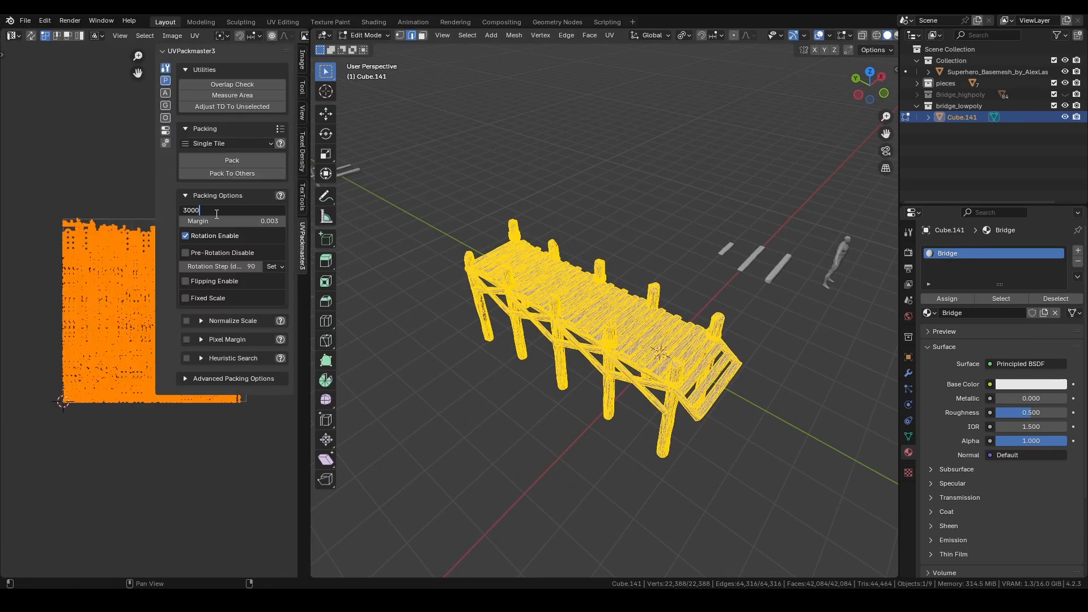
pyautogui.click(221, 218)
pyautogui.press('Return')
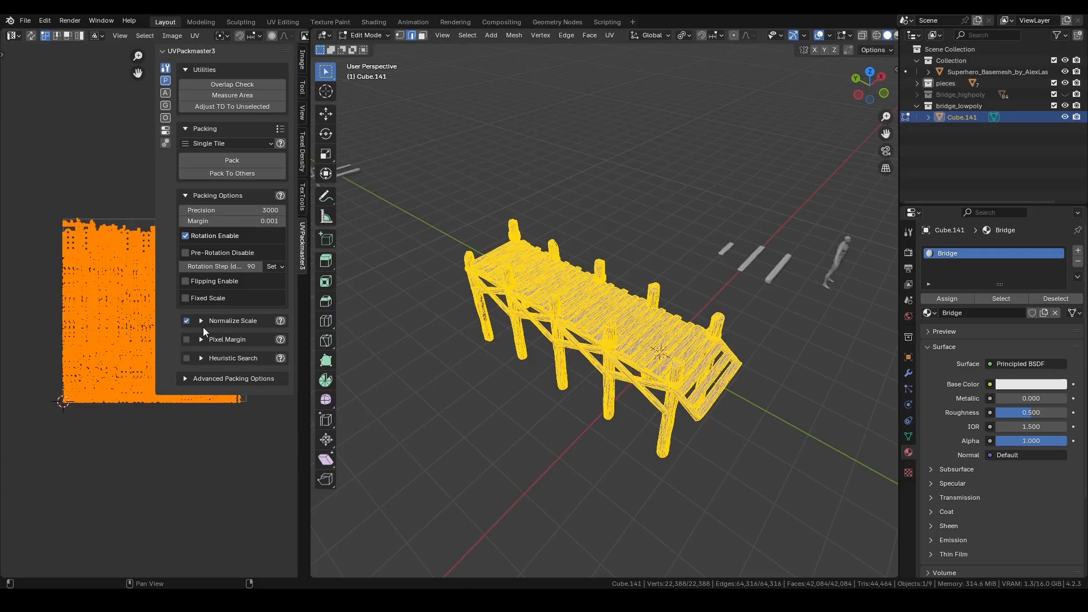
pyautogui.click(186, 321)
# Pack the selected UV islands into a single tile and check the packed layout
pyautogui.moveTo(307, 271); pyautogui.dragTo(553, 271)
pyautogui.click(467, 160)
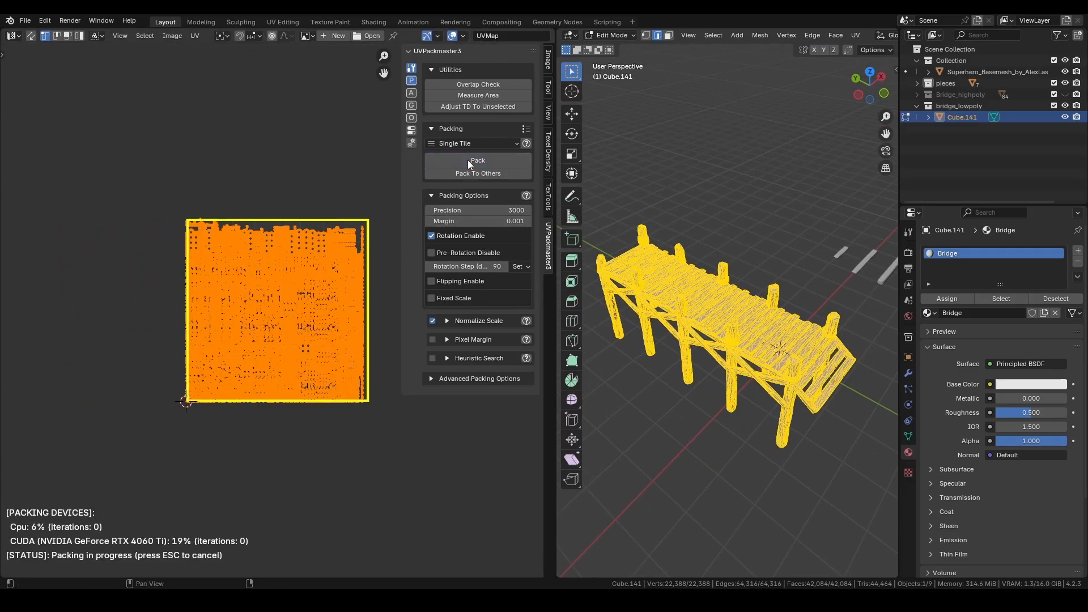
pyautogui.click(149, 250)
pyautogui.scroll(4, 271, 279)
pyautogui.scroll(-3, 272, 279)
pyautogui.moveTo(556, 340); pyautogui.dragTo(261, 340)
pyautogui.press('n')
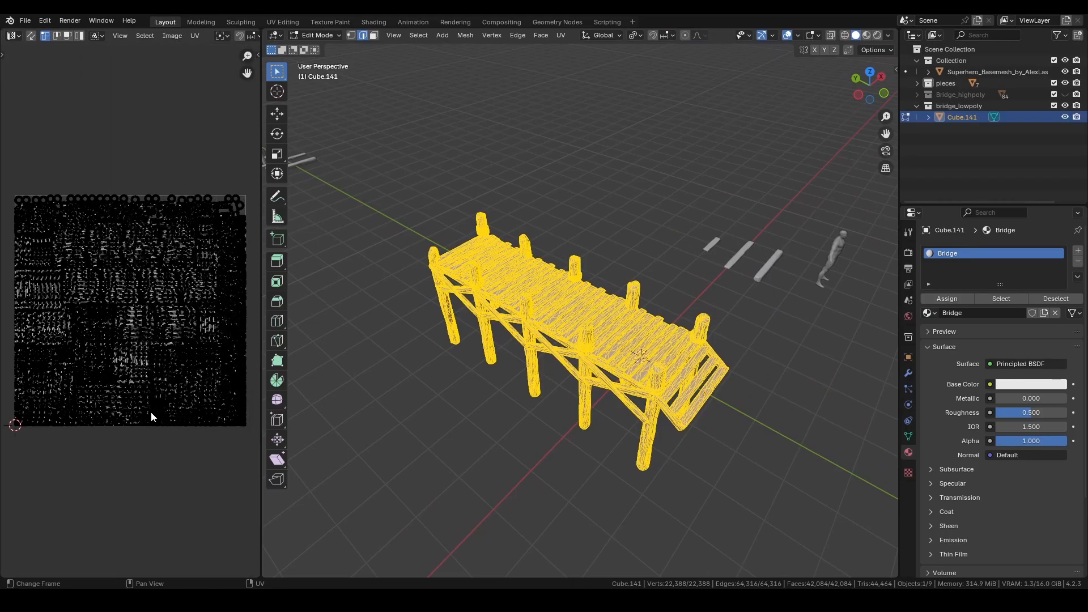
# Leave mesh editing, select the low-poly bridge as an object and narrow the UV Editor to enlarge the 3D view
pyautogui.click(544, 446)
pyautogui.press('Tab')
pyautogui.moveTo(569, 440); pyautogui.dragTo(652, 450, button='middle')
pyautogui.click(662, 460)
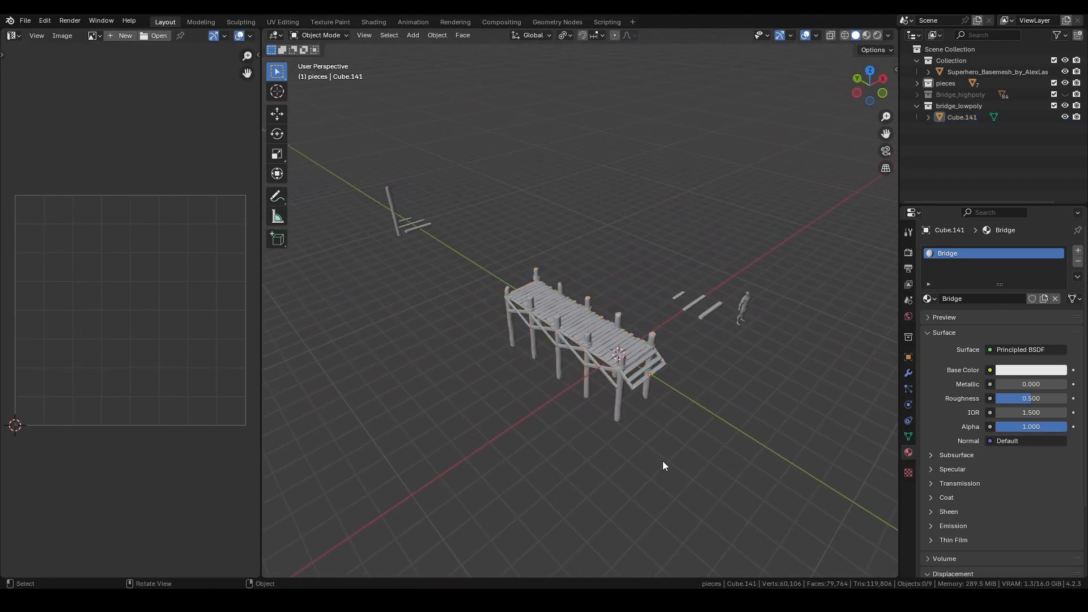
pyautogui.click(536, 345)
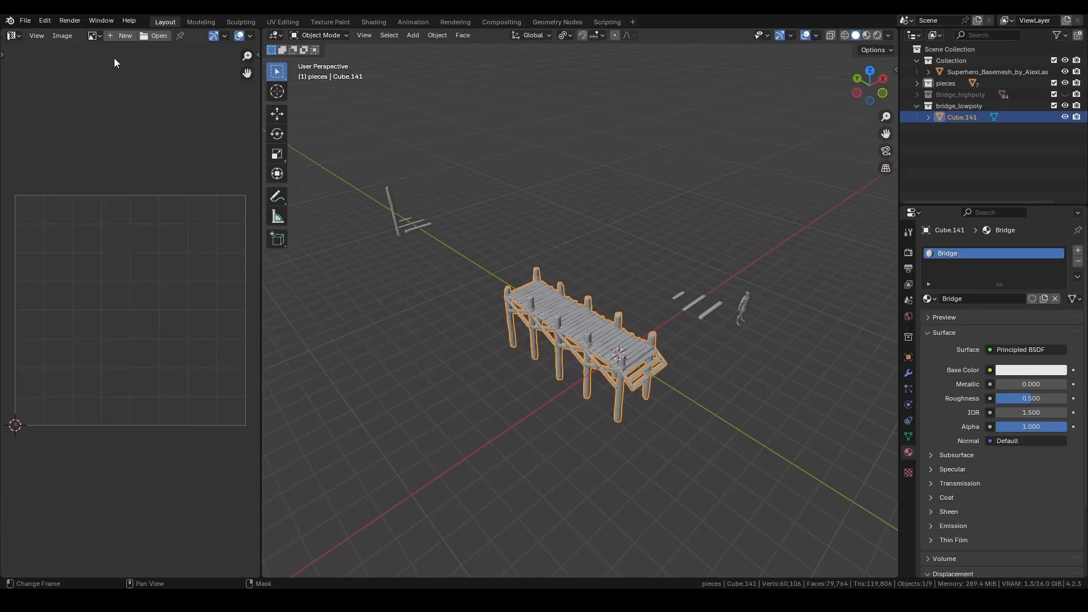
pyautogui.moveTo(261, 151); pyautogui.dragTo(170, 159)
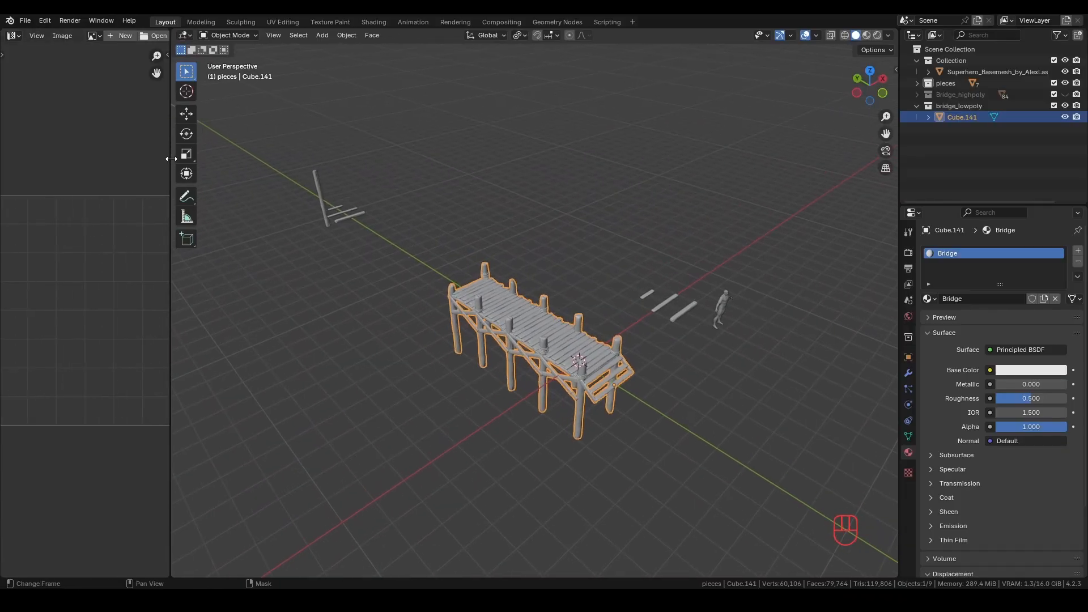
pyautogui.click(24, 19)
pyautogui.moveTo(53, 195)
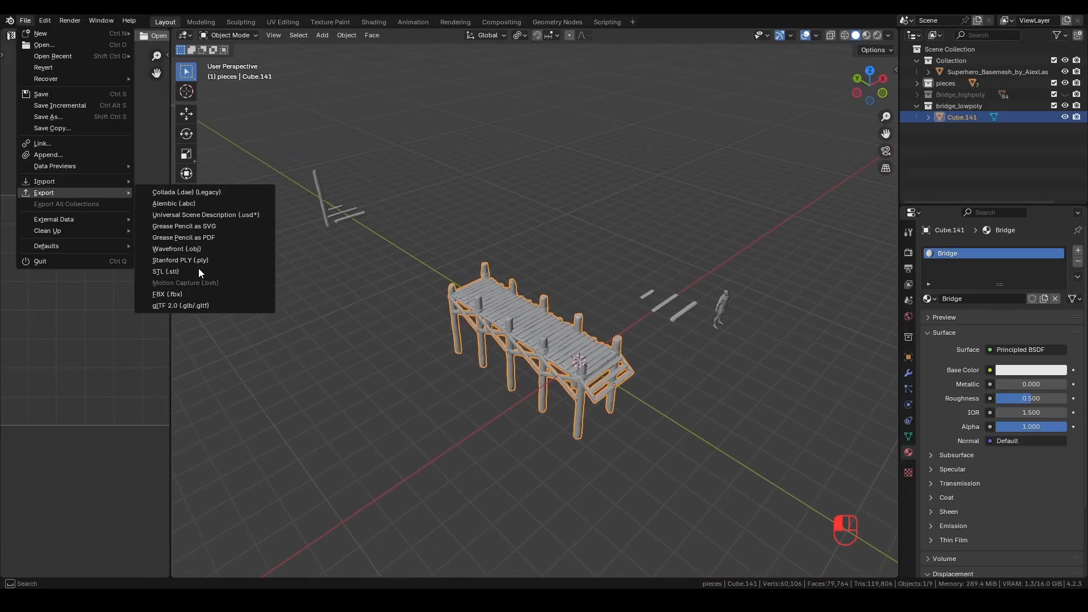
pyautogui.click(190, 294)
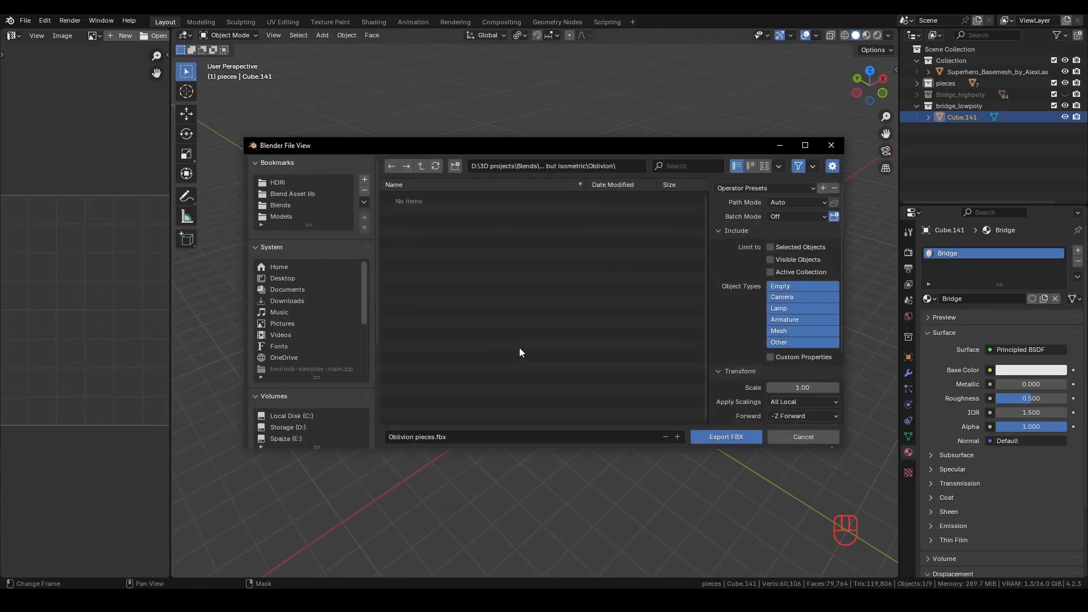
pyautogui.click(750, 435)
# Rename the low-poly bridge object as Bridge_low
pyautogui.doubleClick(961, 116)
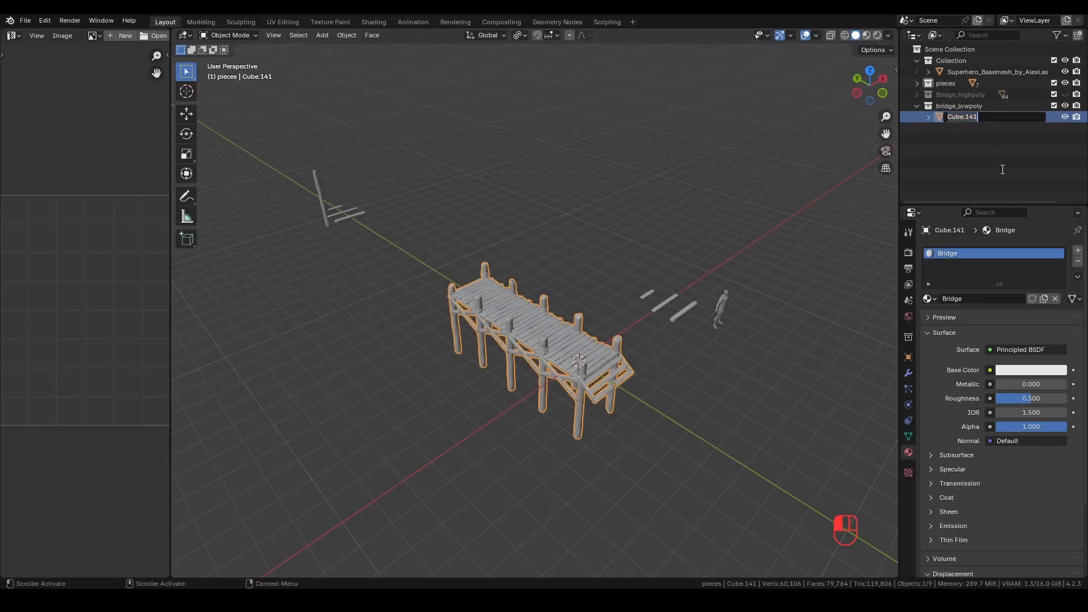
pyautogui.write('Bridge')
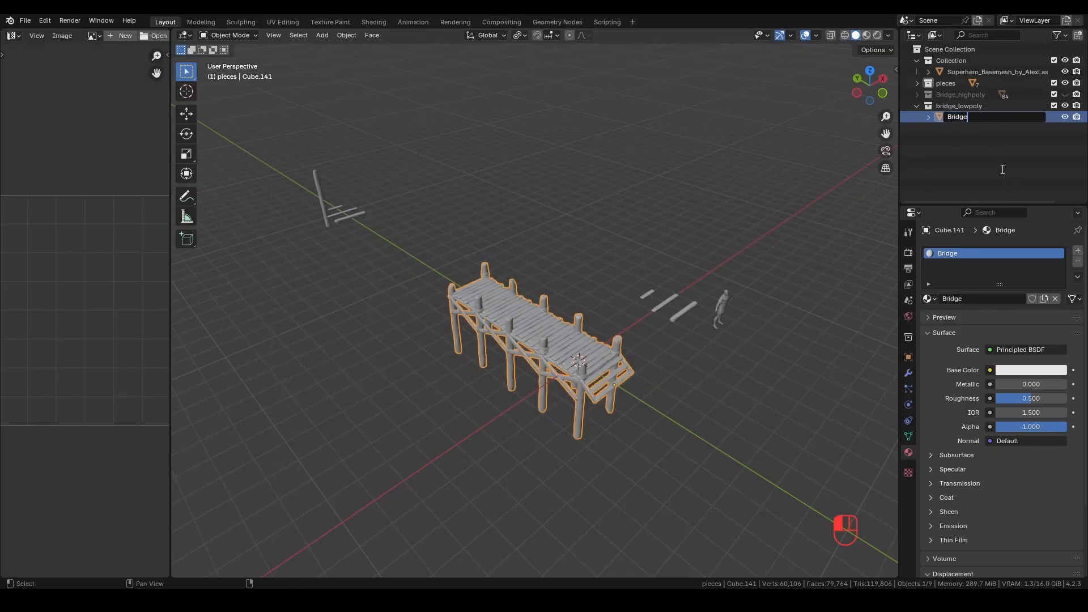
pyautogui.write('_low')
pyautogui.press('Return')
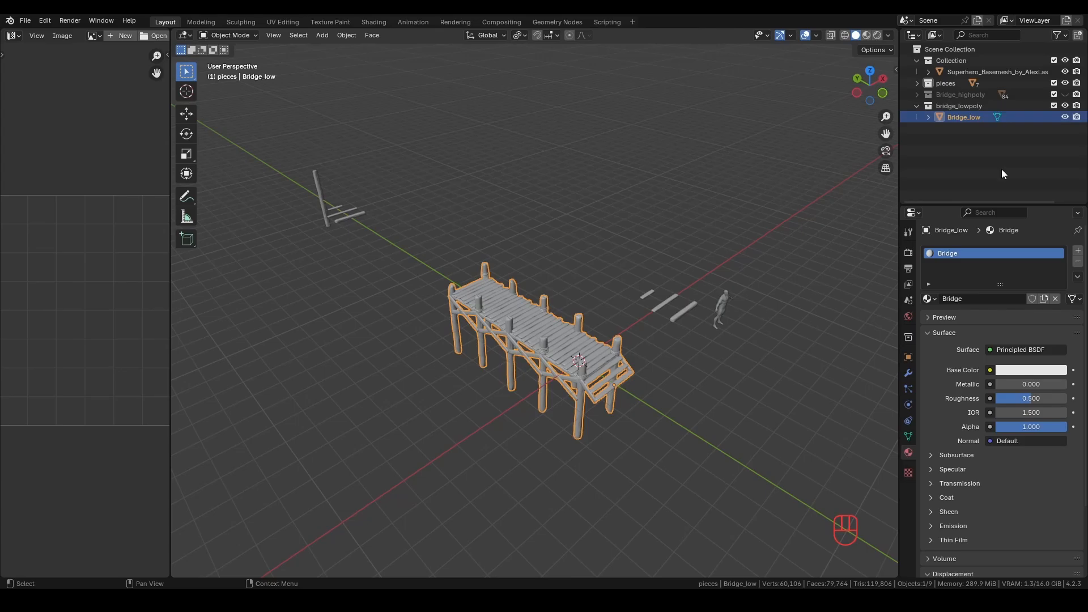
# Export only the selected low-poly mesh as bridge_low.fbx into a new folder named FBX for texturing
pyautogui.click(25, 21)
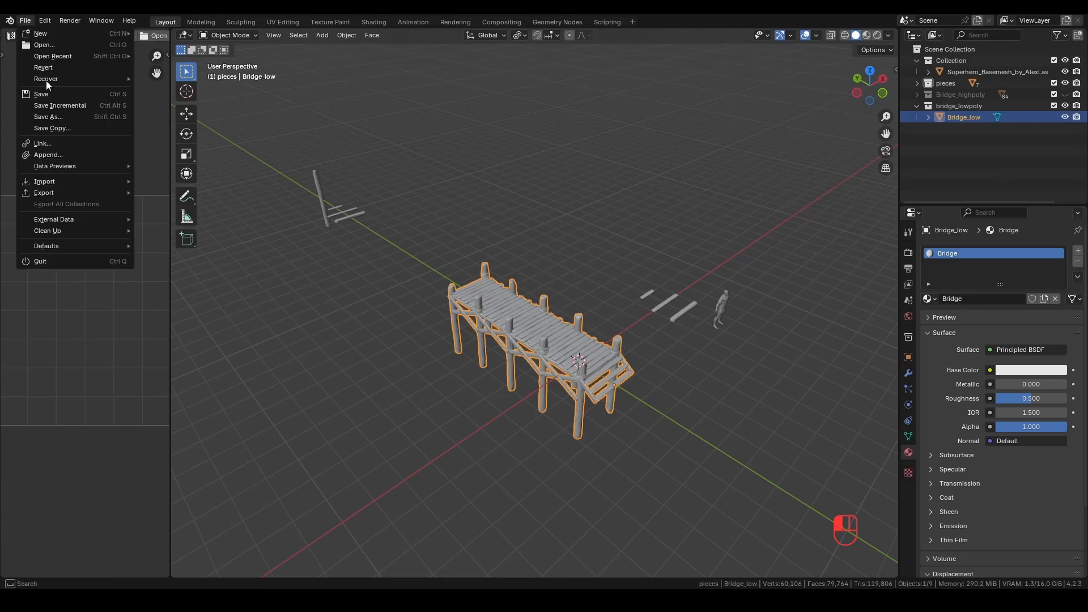
pyautogui.moveTo(69, 193)
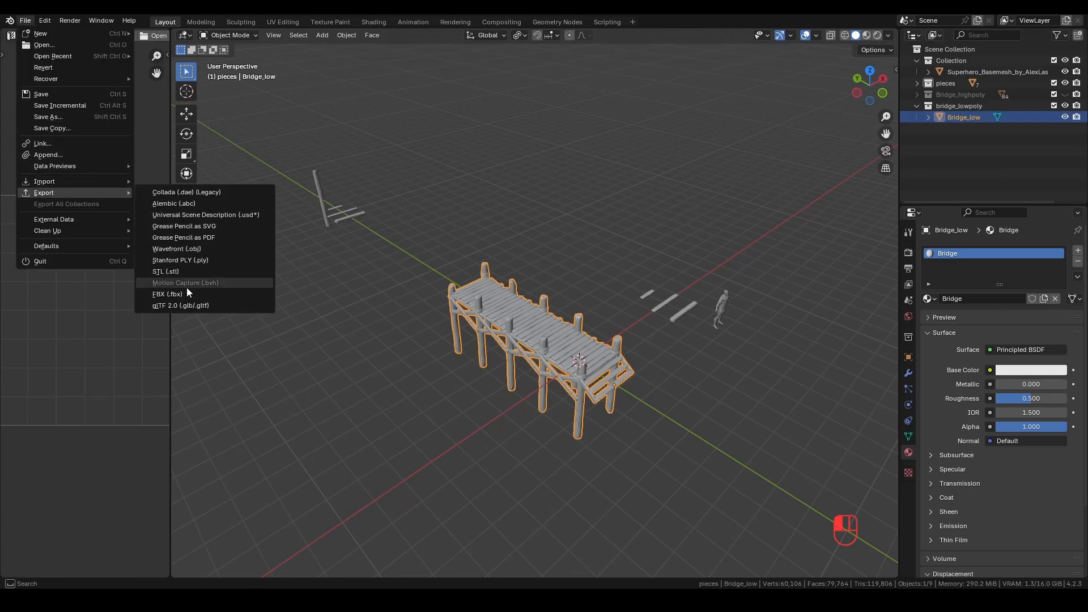
pyautogui.click(170, 294)
pyautogui.click(788, 332)
pyautogui.rightClick(488, 328)
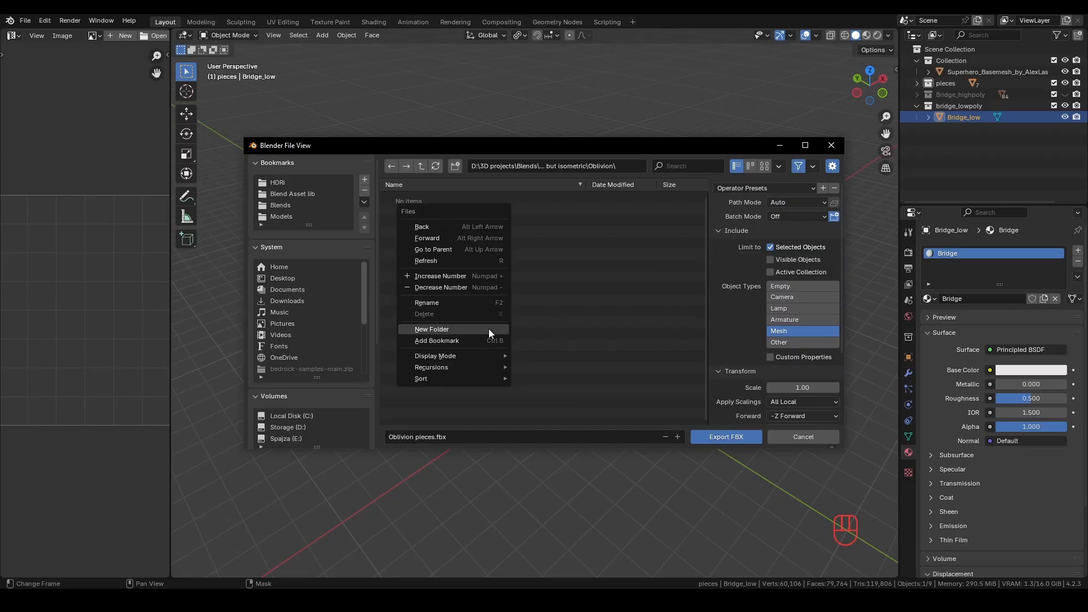
pyautogui.click(488, 329)
pyautogui.write('FBX for texturing')
pyautogui.press('Return')
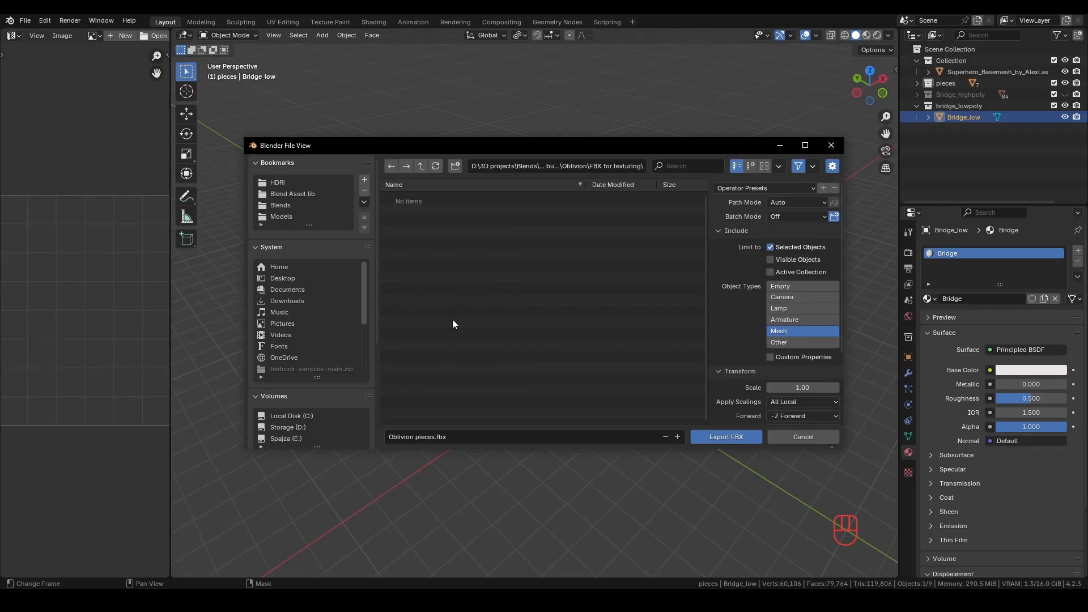
pyautogui.press('Return')
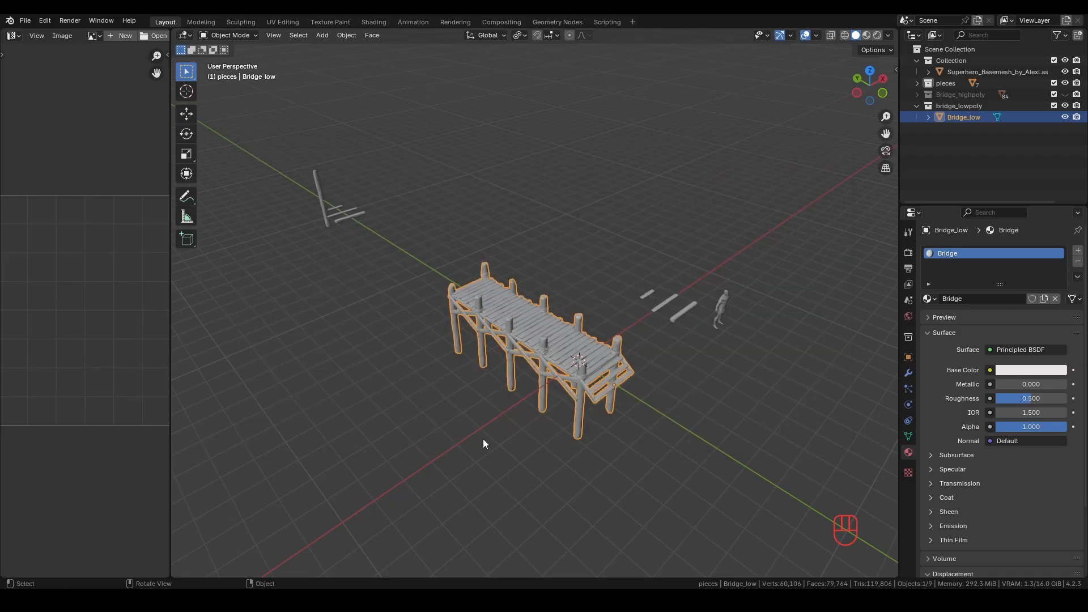
# Show the Bridge_highpoly collection in place of bridge_lowpoly and apply the scale of all its pieces
pyautogui.click(1066, 106)
pyautogui.click(1065, 94)
pyautogui.moveTo(430, 238); pyautogui.dragTo(627, 415)
pyautogui.keyDown('shift'); pyautogui.click(594, 420); pyautogui.keyUp('shift')
pyautogui.click(25, 20)
pyautogui.hotkey('ctrl', 'a')
pyautogui.click(524, 358)
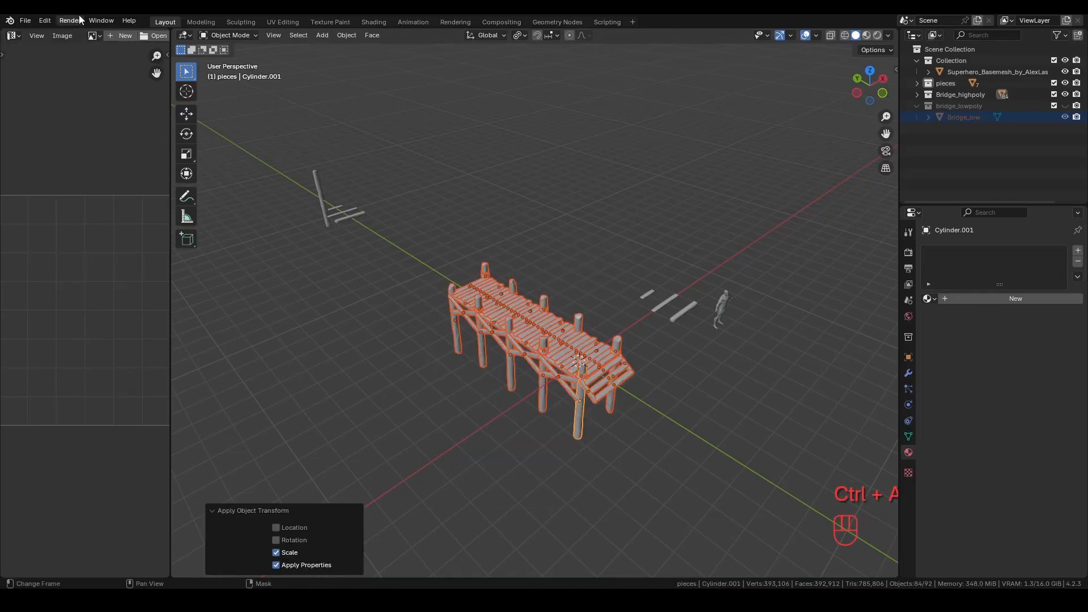
# Export the selected high-poly bridge pieces as bridge_high.fbx into the FBX for texturing folder
pyautogui.click(25, 21)
pyautogui.click(170, 295)
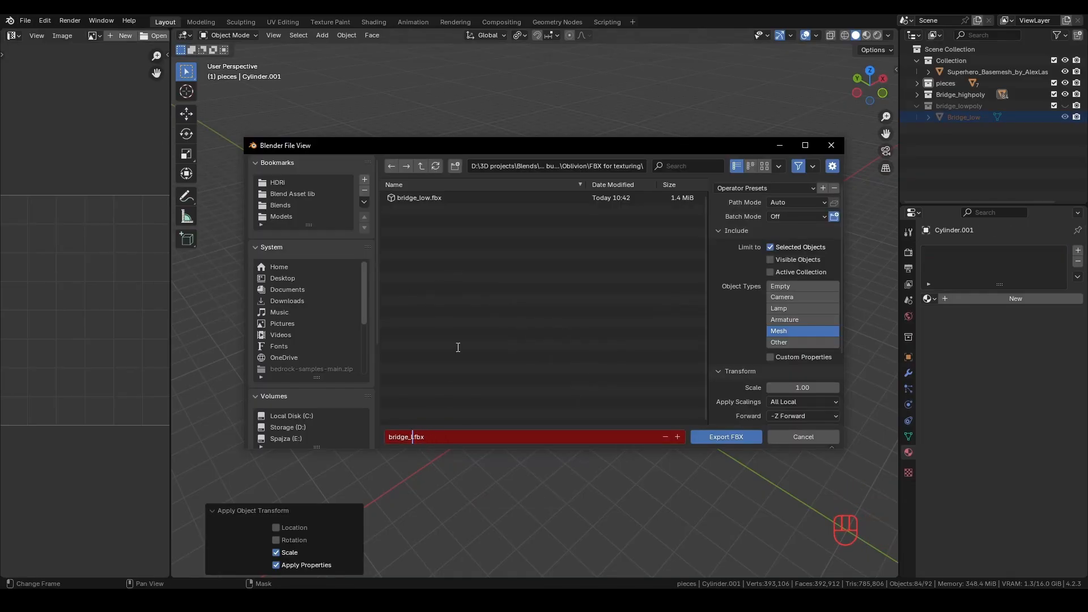
pyautogui.click(726, 437)
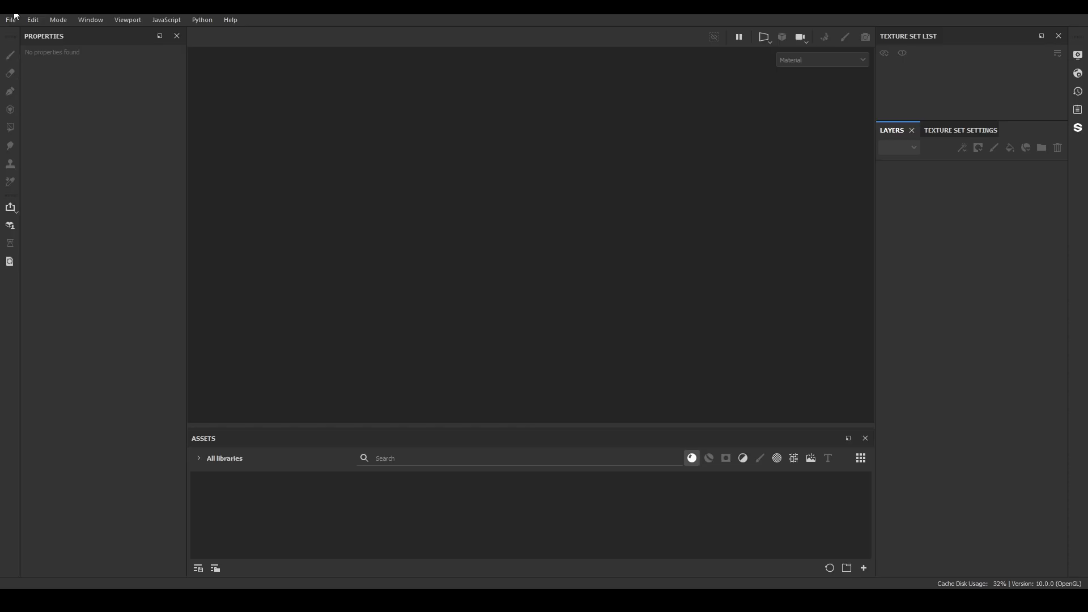
# Switch to Substance Painter and create a new project from bridge_low.fbx with a 4096 document resolution
pyautogui.click(11, 19)
pyautogui.click(19, 33)
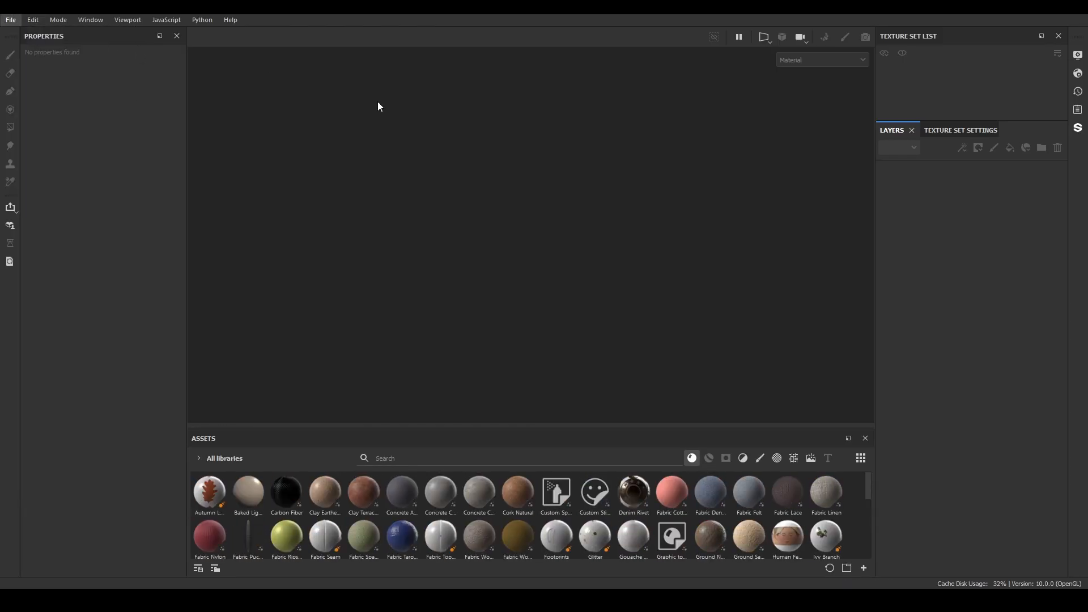
pyautogui.click(584, 165)
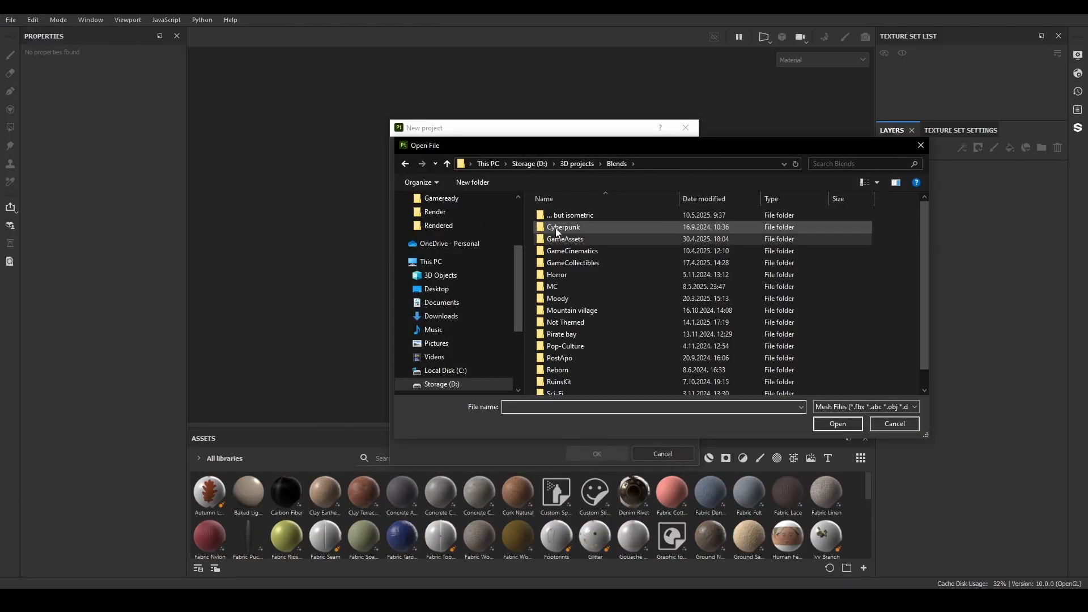
pyautogui.scroll(-2, 567, 284)
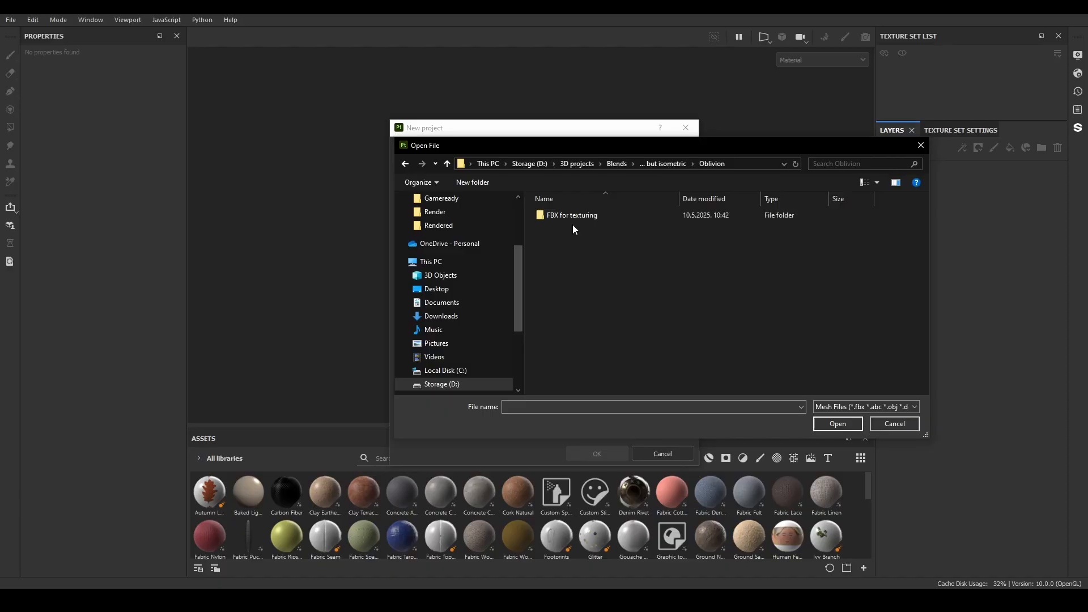
pyautogui.doubleClick(572, 225)
pyautogui.click(564, 236)
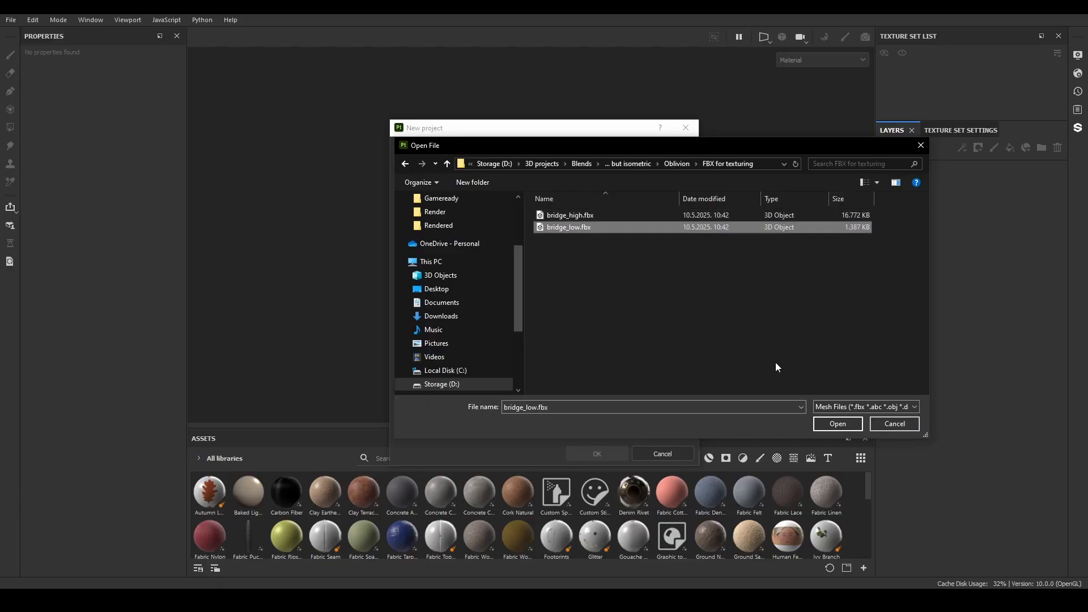
pyautogui.click(837, 424)
pyautogui.click(491, 206)
pyautogui.click(482, 272)
pyautogui.click(597, 455)
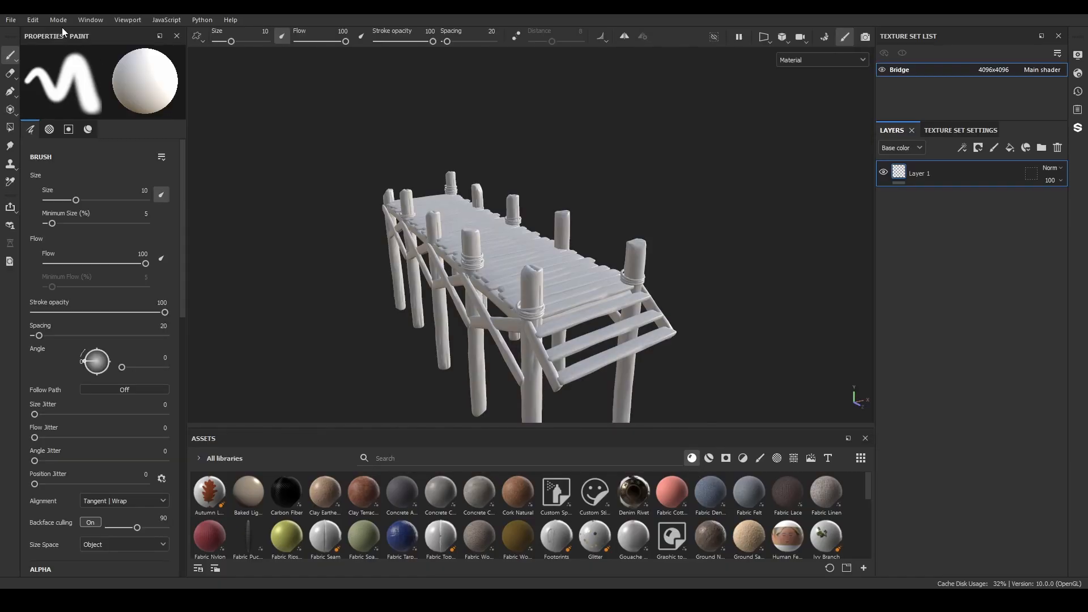
# Enter mesh map baking, set the output size to 4096 and load bridge_high.fbx as the high definition mesh
pyautogui.click(59, 23)
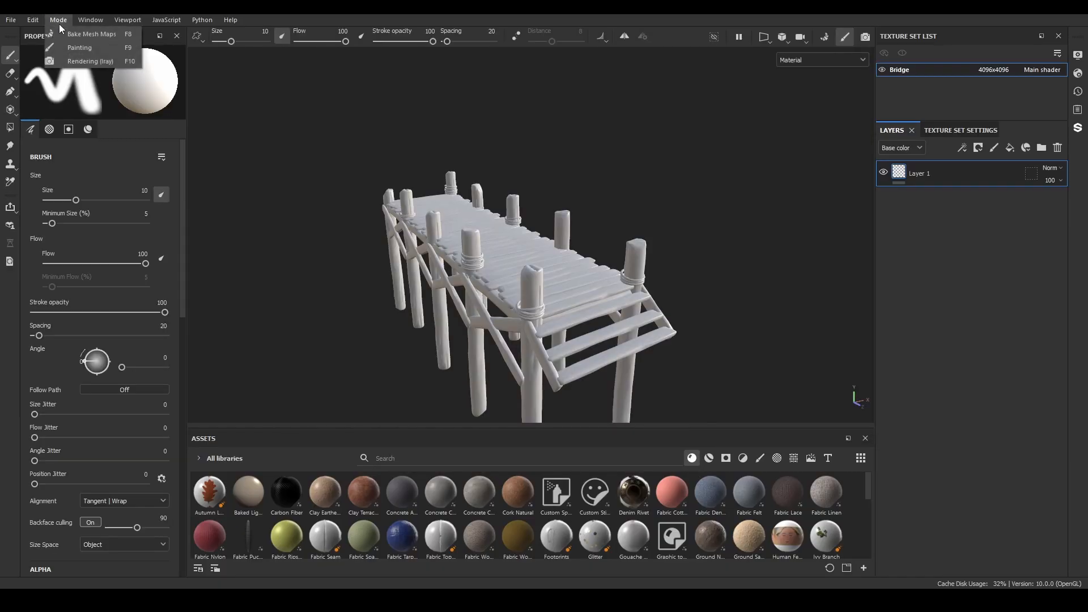
pyautogui.click(66, 33)
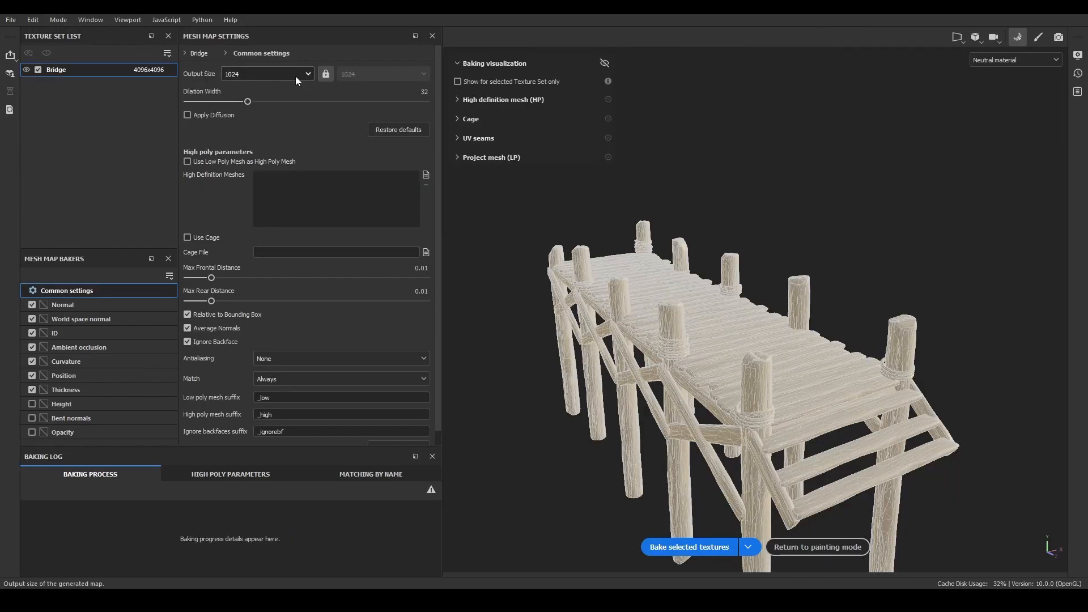
pyautogui.click(295, 75)
pyautogui.click(236, 169)
pyautogui.click(426, 174)
pyautogui.click(187, 92)
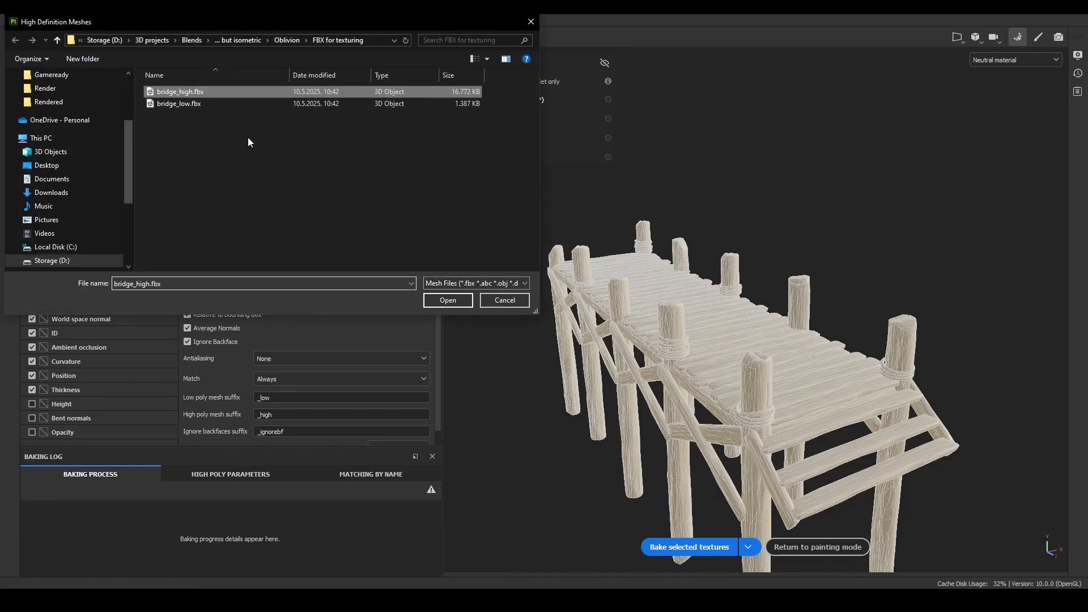
pyautogui.click(447, 300)
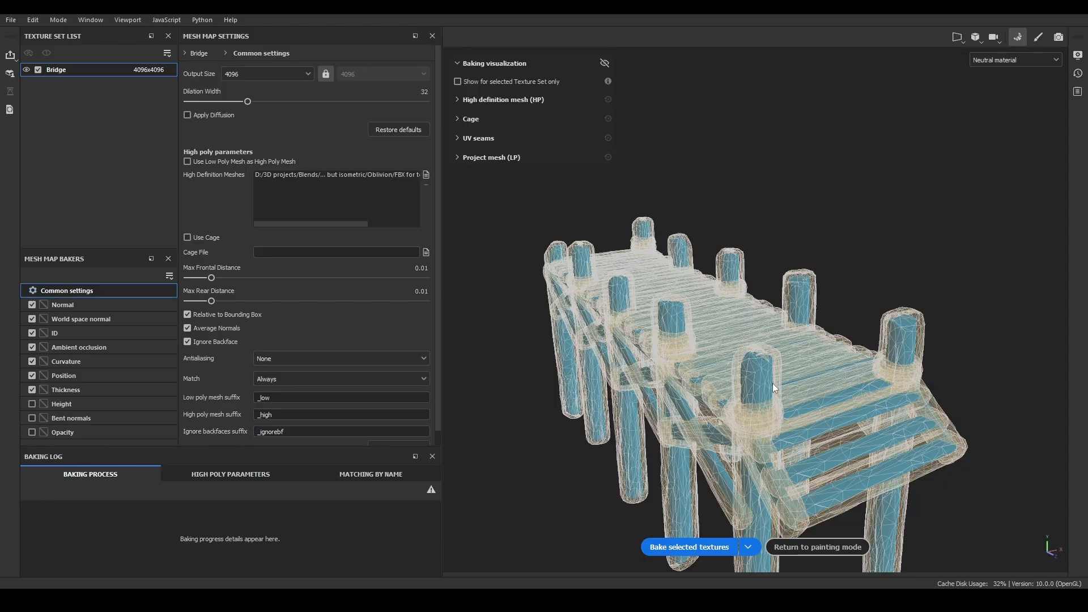
# Set the baking max frontal distance to 0.0004 and exclude the ID map from the bake
pyautogui.keyDown('alt'); pyautogui.moveTo(821, 395); pyautogui.dragTo(826, 314); pyautogui.keyUp('alt')
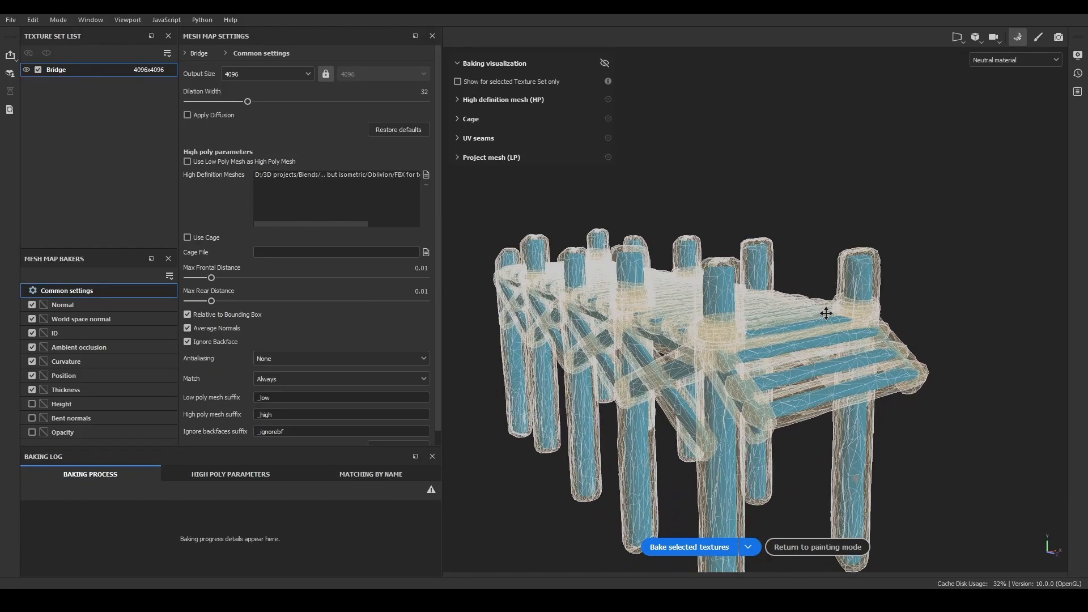
pyautogui.scroll(4, 763, 349)
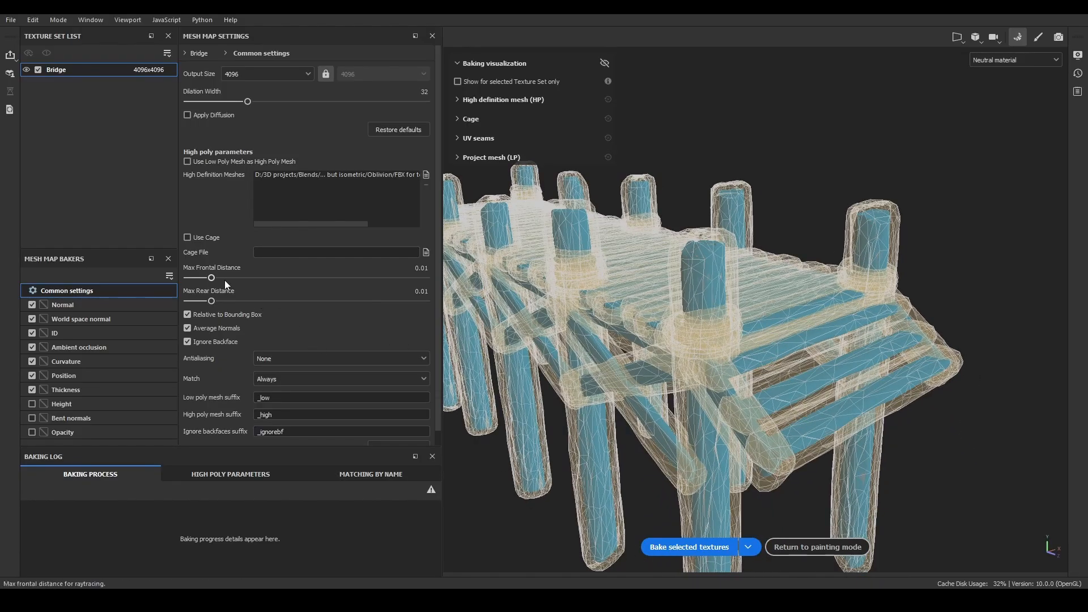
pyautogui.moveTo(213, 277); pyautogui.dragTo(213, 278)
pyautogui.moveTo(211, 279); pyautogui.dragTo(193, 272)
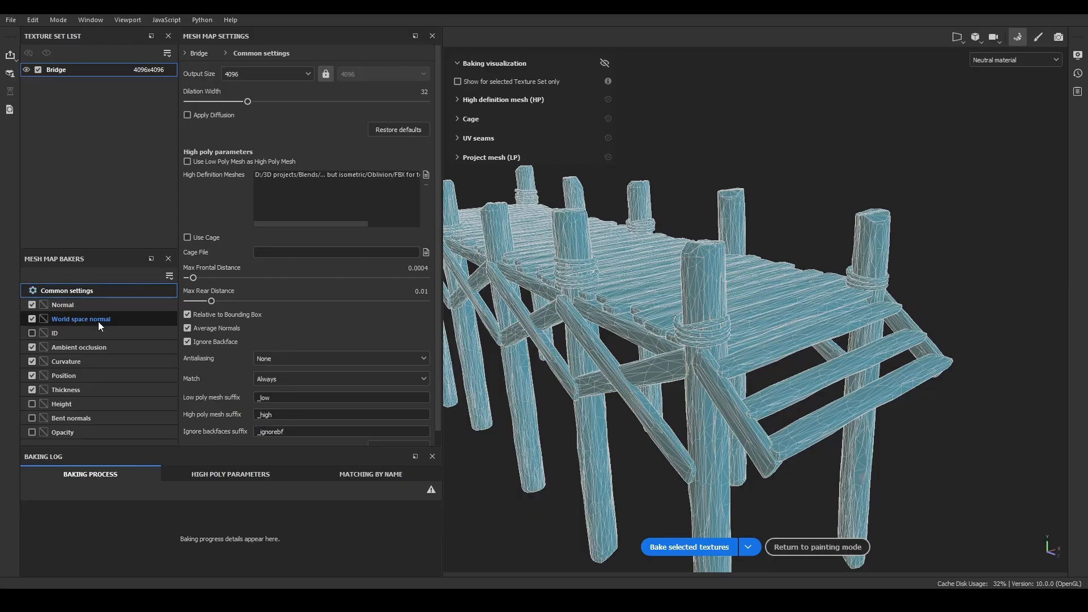
# Bake the selected mesh maps for the Bridge texture set and return to painting mode
pyautogui.keyDown('alt'); pyautogui.moveTo(641, 297); pyautogui.dragTo(678, 290); pyautogui.keyUp('alt')
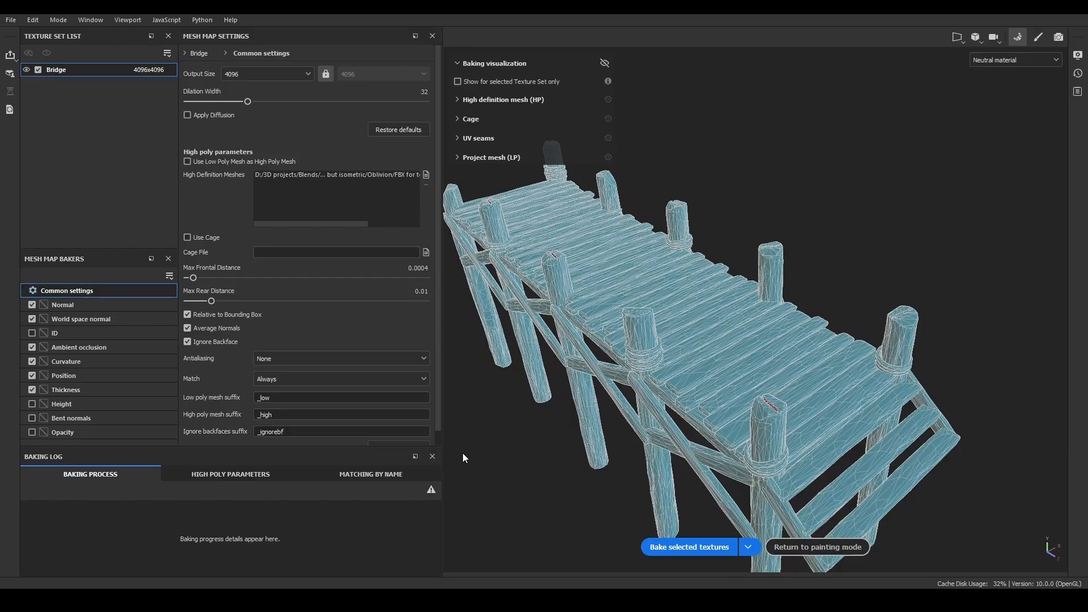
pyautogui.click(674, 548)
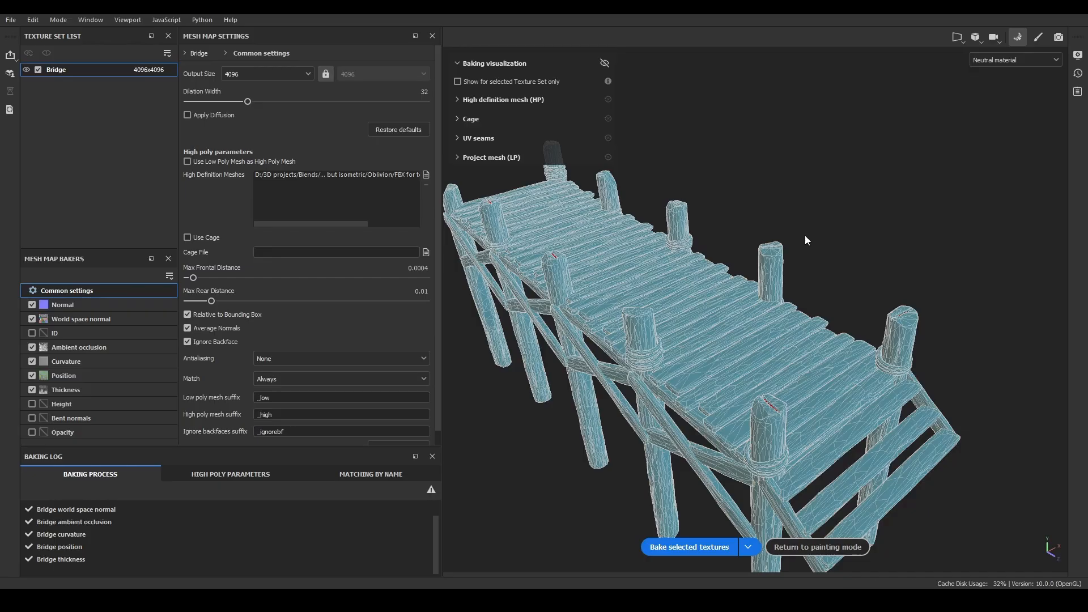
pyautogui.click(829, 546)
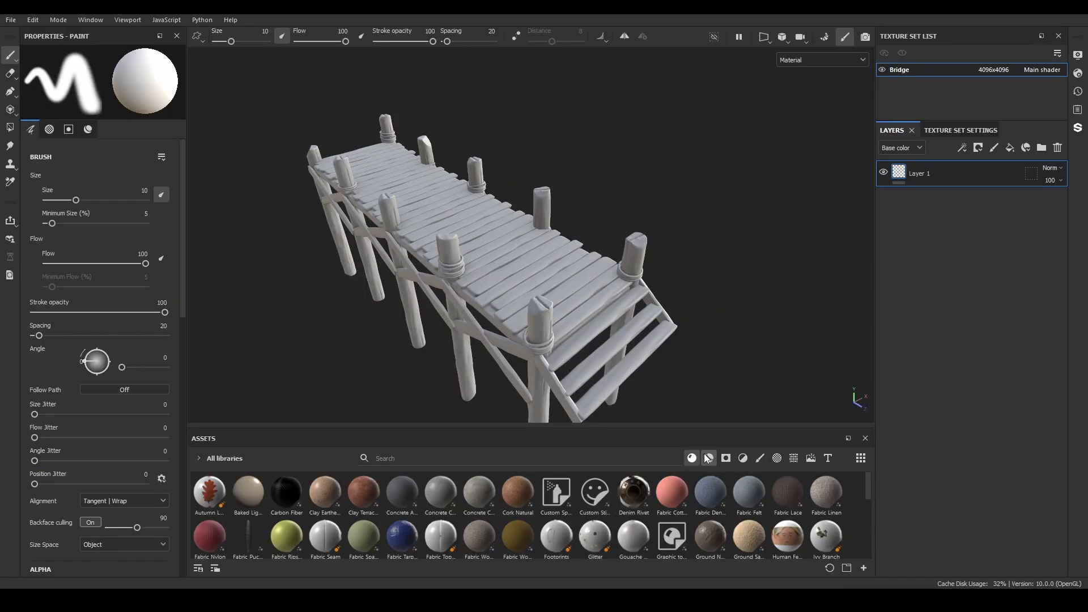
# Apply the StylizedBase smart material to the bridge and set its BaseColor layer to brown (8F7561)
pyautogui.click(460, 459)
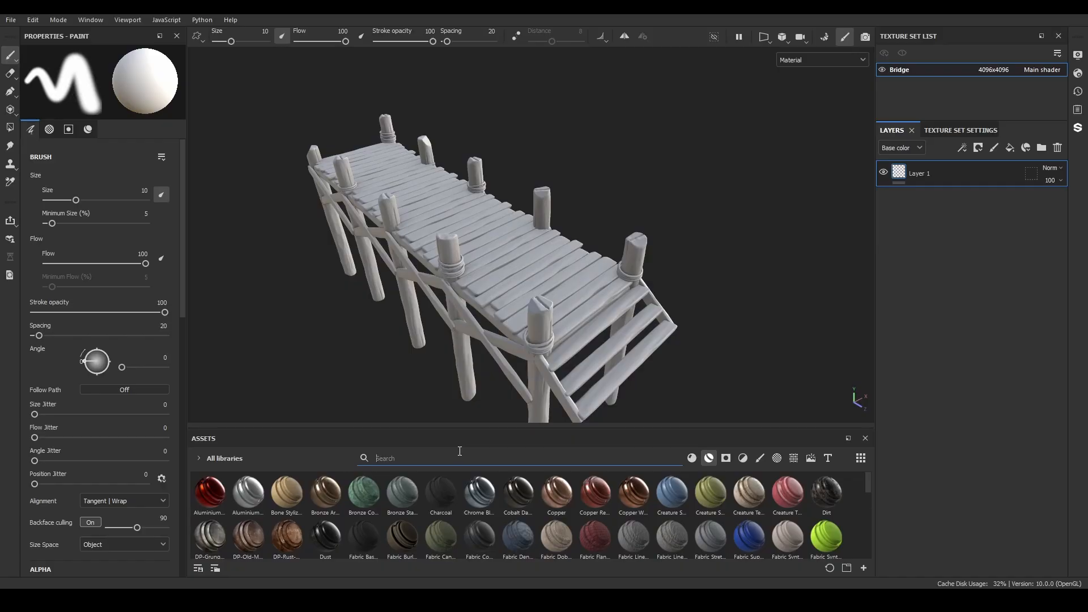
pyautogui.write('styl')
pyautogui.moveTo(402, 491); pyautogui.dragTo(482, 255)
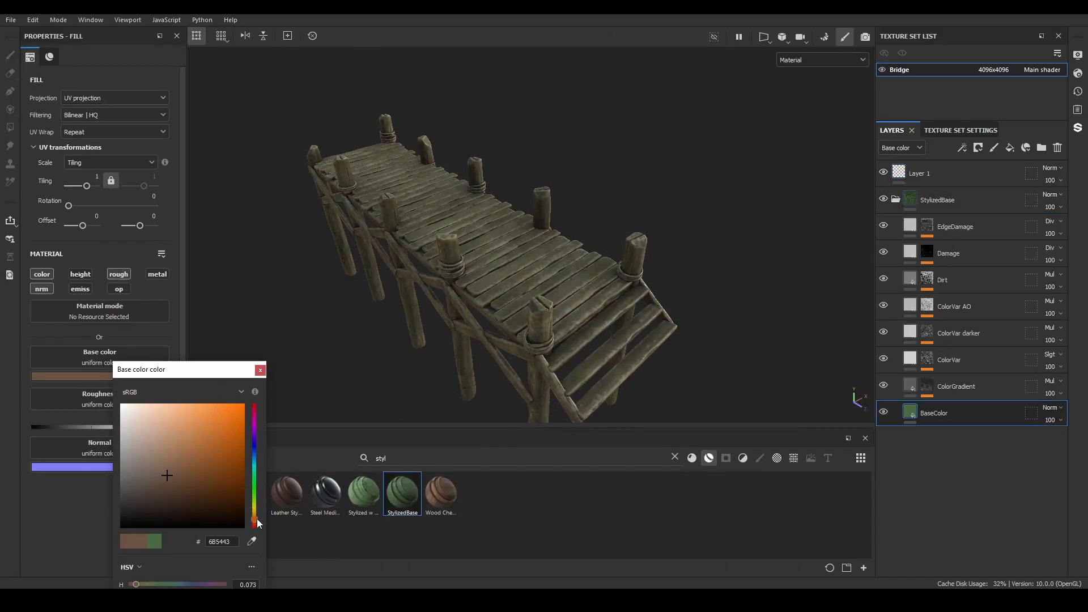
pyautogui.moveTo(165, 475); pyautogui.dragTo(161, 462)
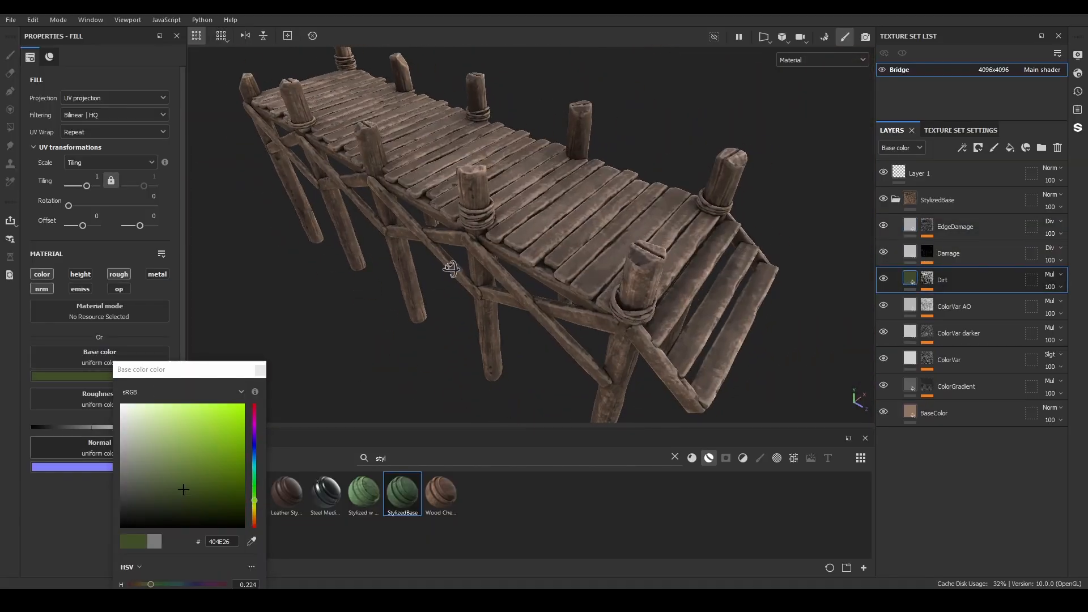
# Adjust the Dirt layer's green base color and the Top To Bottom value of the ColorGradient mask's Position generator
pyautogui.moveTo(182, 485); pyautogui.dragTo(202, 416)
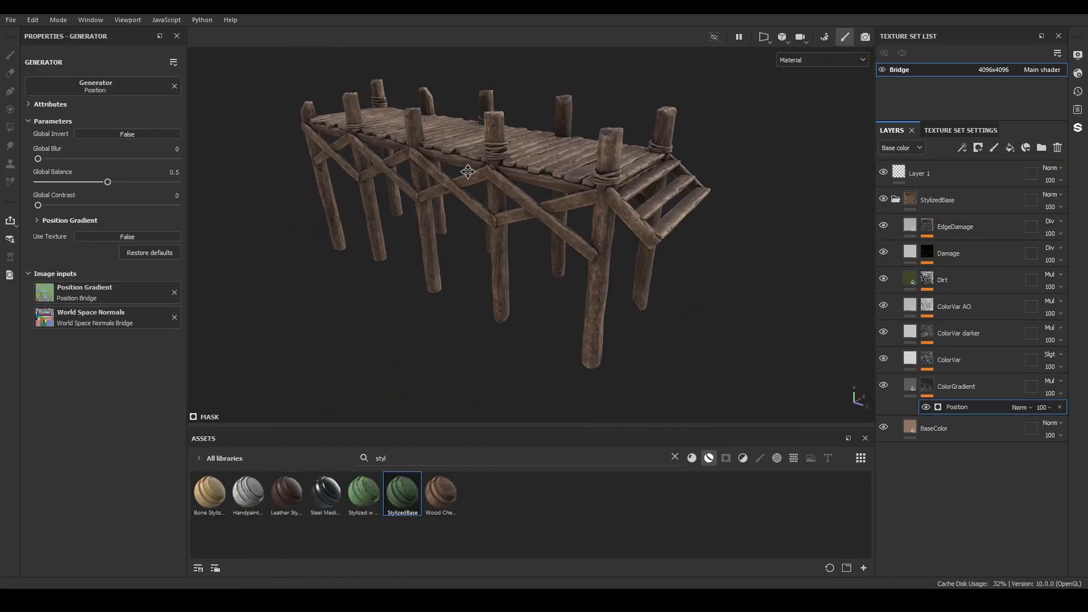
pyautogui.moveTo(69, 385); pyautogui.dragTo(135, 388)
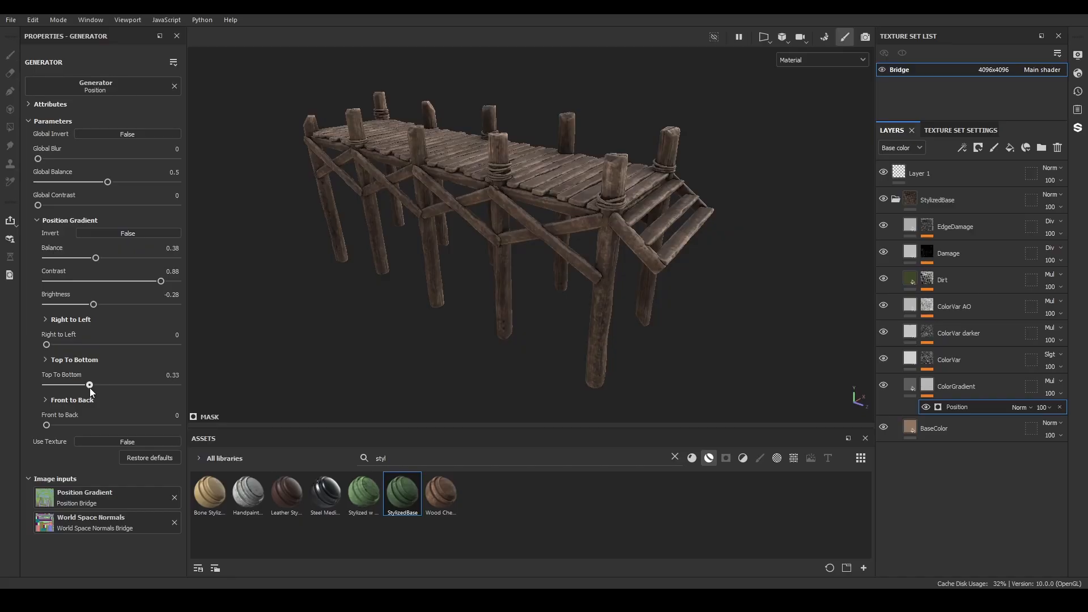
pyautogui.moveTo(89, 387); pyautogui.dragTo(99, 385)
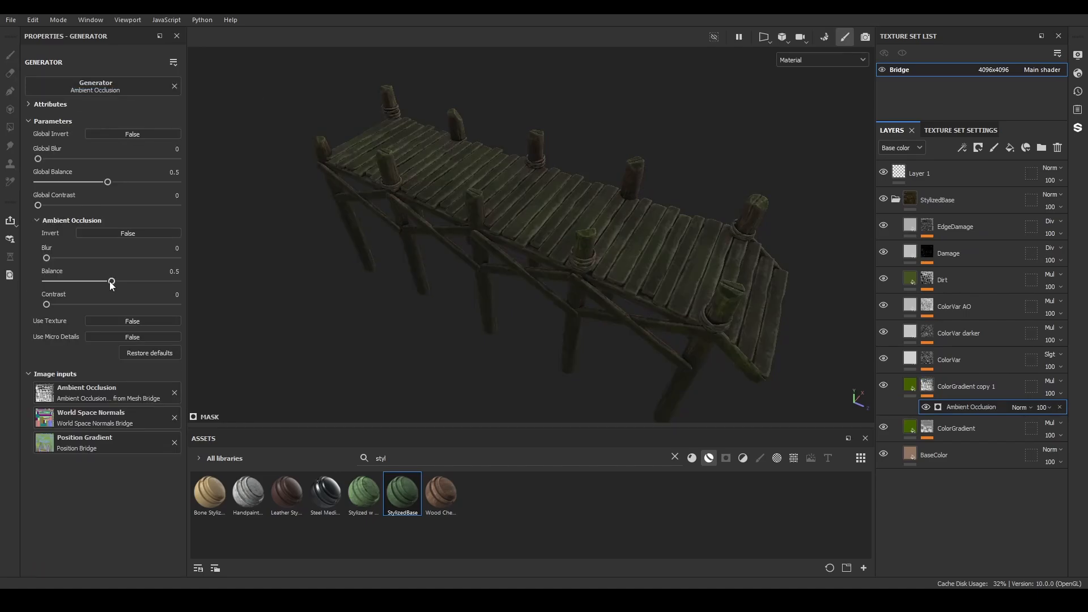
# Invert the Ambient Occlusion generator on ColorGradient copy 1, set its balance to 0.13 and the layer's blend mode to Overlay
pyautogui.moveTo(88, 280); pyautogui.dragTo(40, 279)
pyautogui.click(1050, 381)
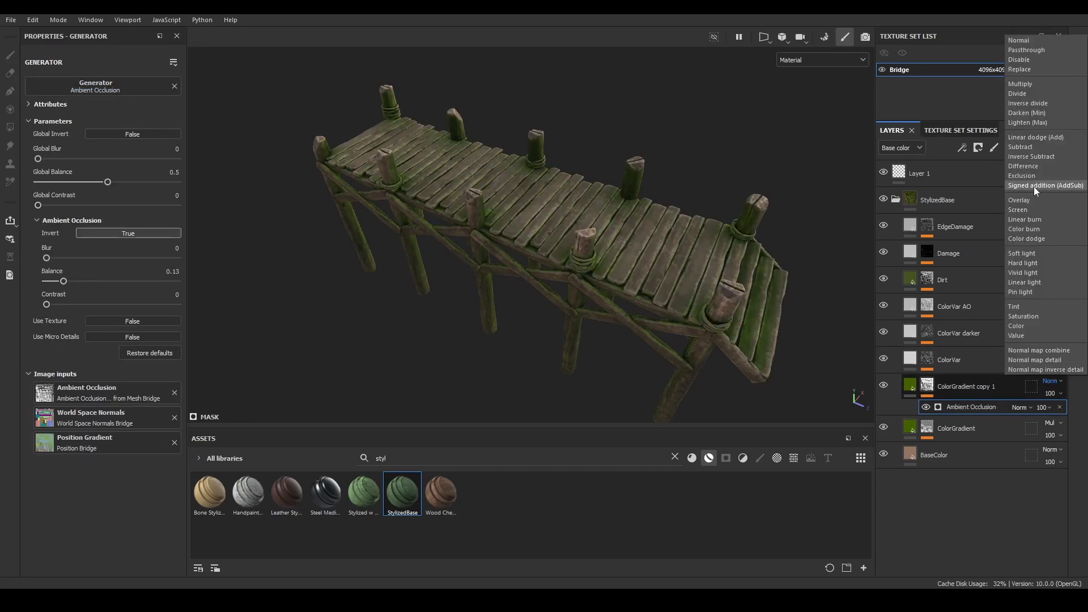
pyautogui.click(1034, 186)
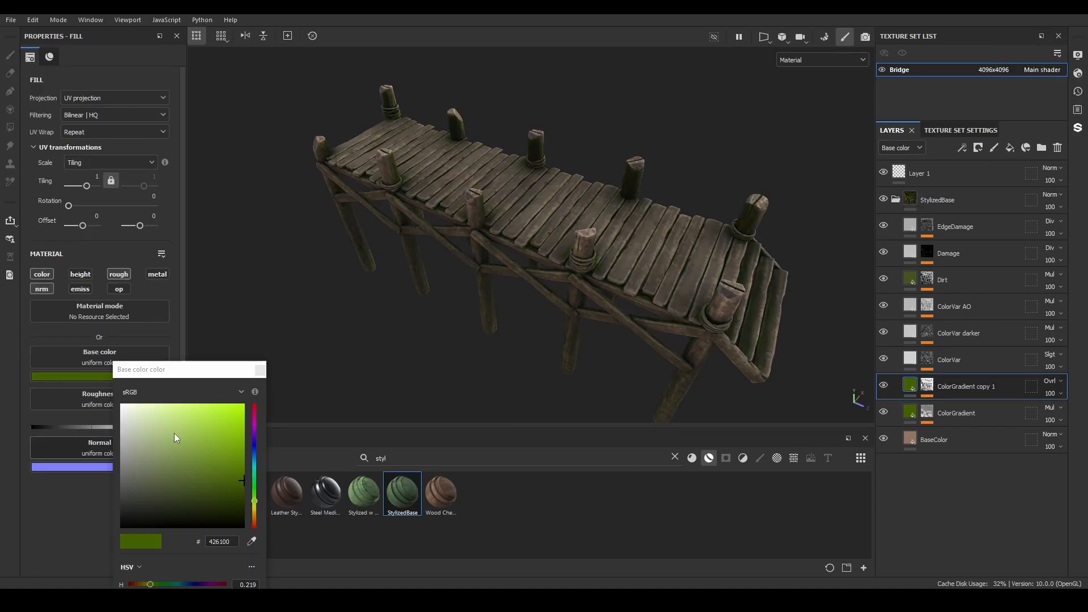
# Give ColorGradient copy 1 a lighter green base color and remove the Grunge Cobweb texture from its mask generator
pyautogui.moveTo(175, 433); pyautogui.dragTo(196, 468)
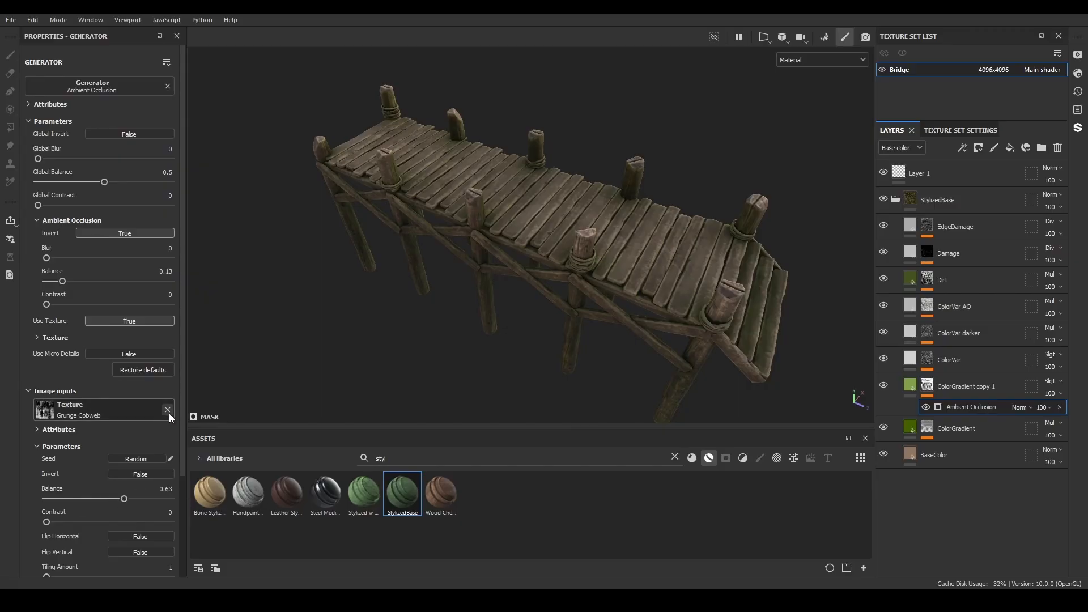
pyautogui.click(171, 412)
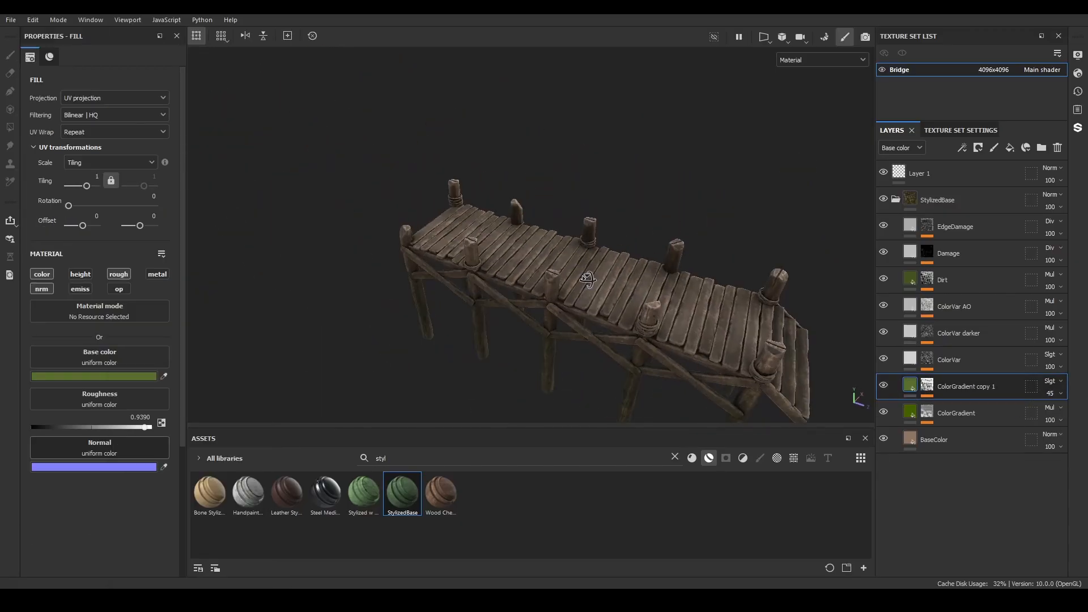
# Duplicate the BaseColor layer with a black mask and give the copy a yellow base color (B8AB4C)
pyautogui.keyDown('alt'); pyautogui.moveTo(555, 295); pyautogui.dragTo(600, 309); pyautogui.keyUp('alt')
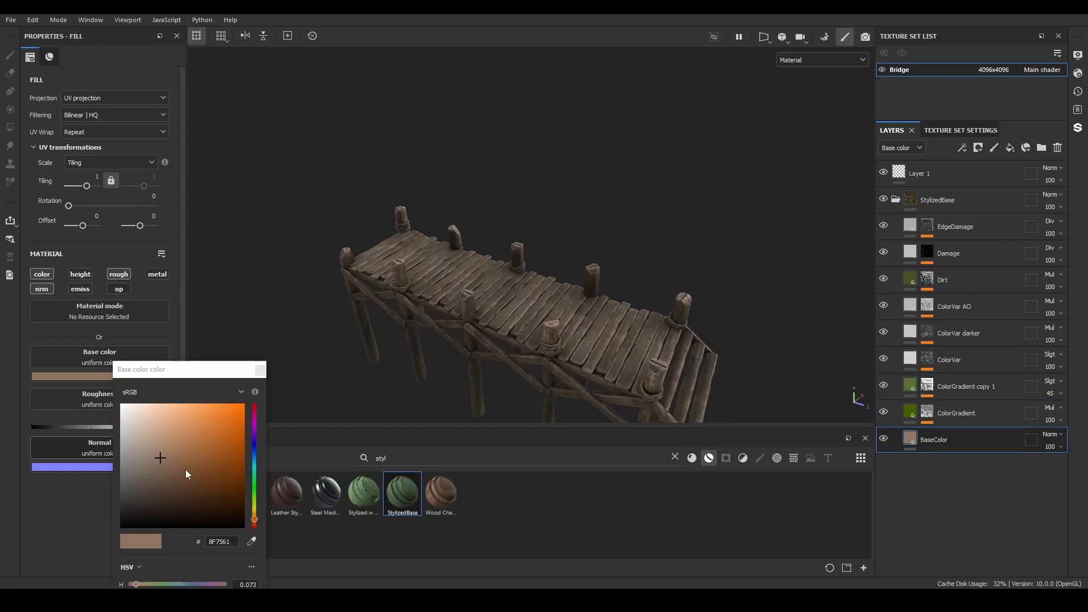
pyautogui.moveTo(202, 440)
pyautogui.mouseDown()
pyautogui.moveTo(185, 438)
pyautogui.moveTo(192, 425)
pyautogui.moveTo(202, 440)
pyautogui.mouseUp()
pyautogui.click(910, 253)
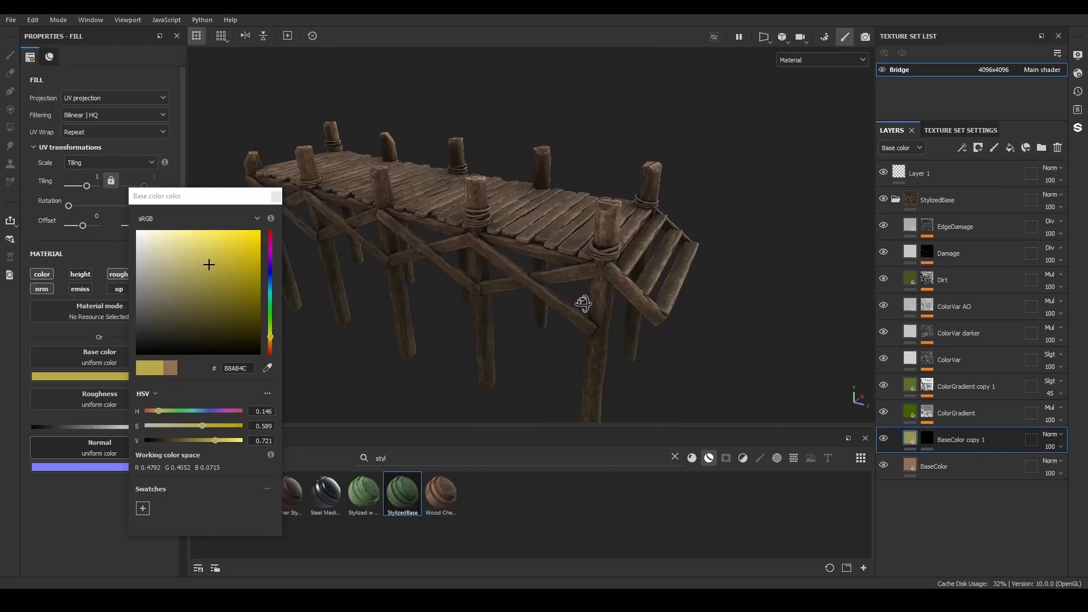
# Reveal the ropes around the posts in BaseColor copy 1's mask with mesh Polygon Fill and adjust the layer's orange base color
pyautogui.click(10, 55)
pyautogui.click(10, 128)
pyautogui.scroll(4, 560, 188)
pyautogui.click(560, 188)
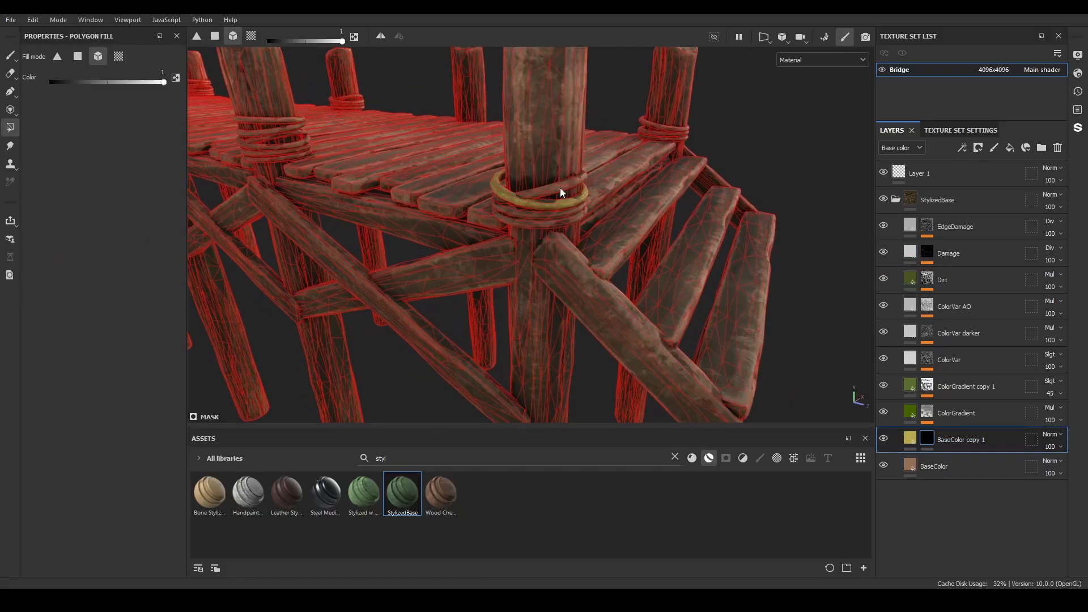
pyautogui.click(544, 204)
pyautogui.keyDown('alt'); pyautogui.moveTo(669, 138); pyautogui.dragTo(526, 263); pyautogui.keyUp('alt')
pyautogui.click(525, 264)
pyautogui.keyDown('alt'); pyautogui.moveTo(525, 263); pyautogui.dragTo(562, 164, button='middle'); pyautogui.keyUp('alt')
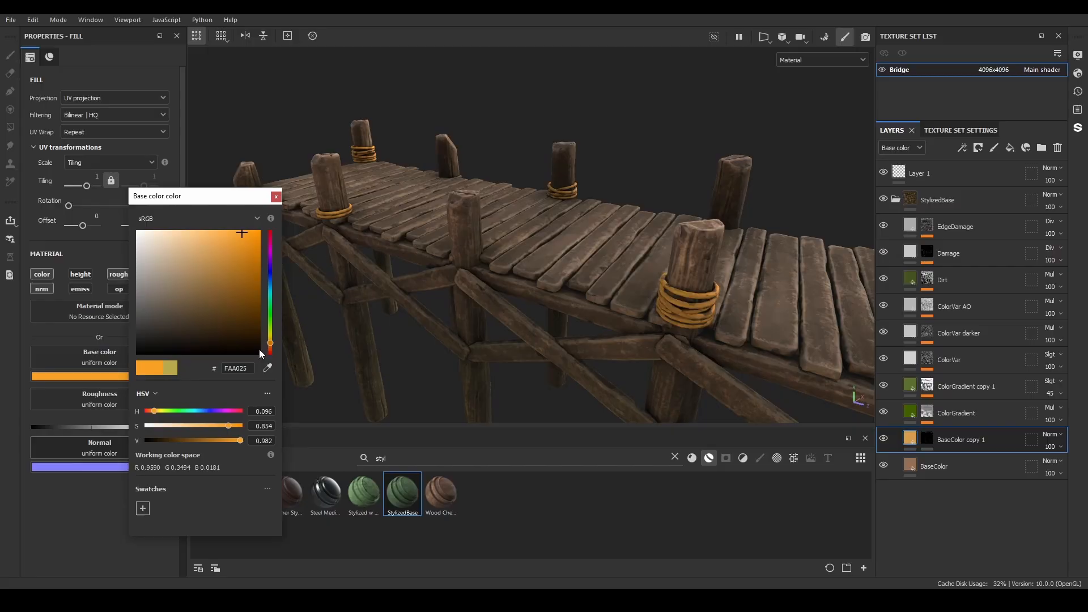
pyautogui.moveTo(181, 426); pyautogui.dragTo(215, 426)
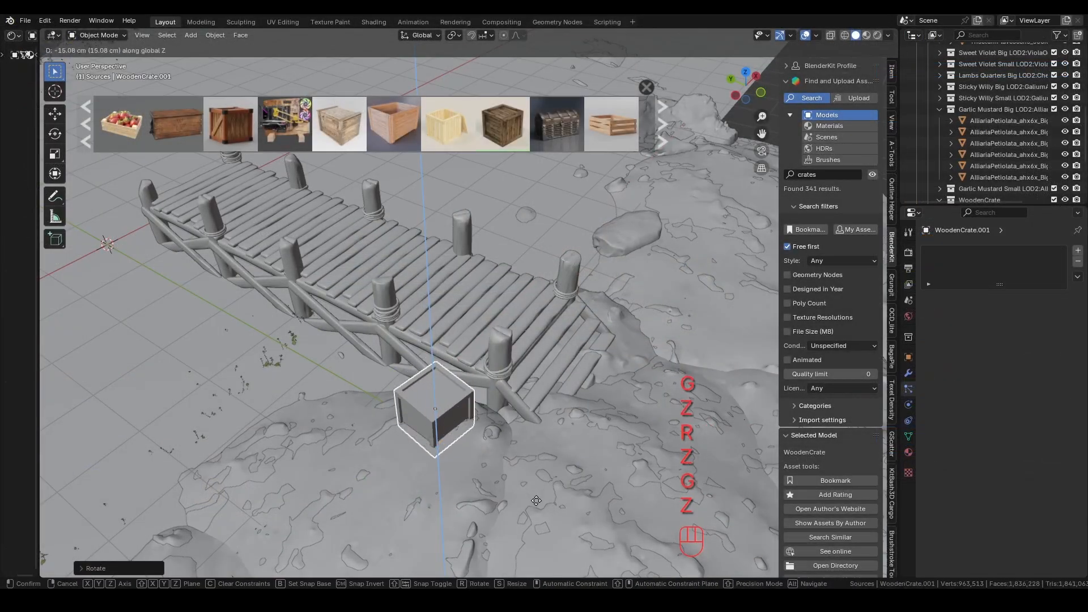
# In Blender, place the Decorative Medieval Chest Prop from the BlenderKit crates results on the bridge deck
pyautogui.moveTo(559, 131)
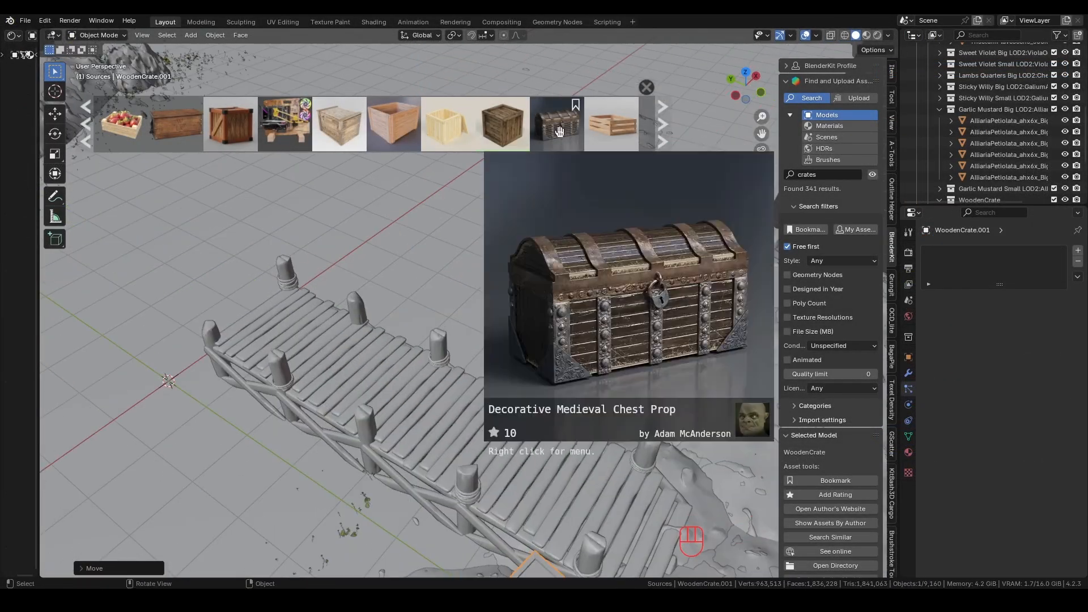
pyautogui.moveTo(559, 130); pyautogui.dragTo(455, 418)
pyautogui.scroll(-15, 504, 133)
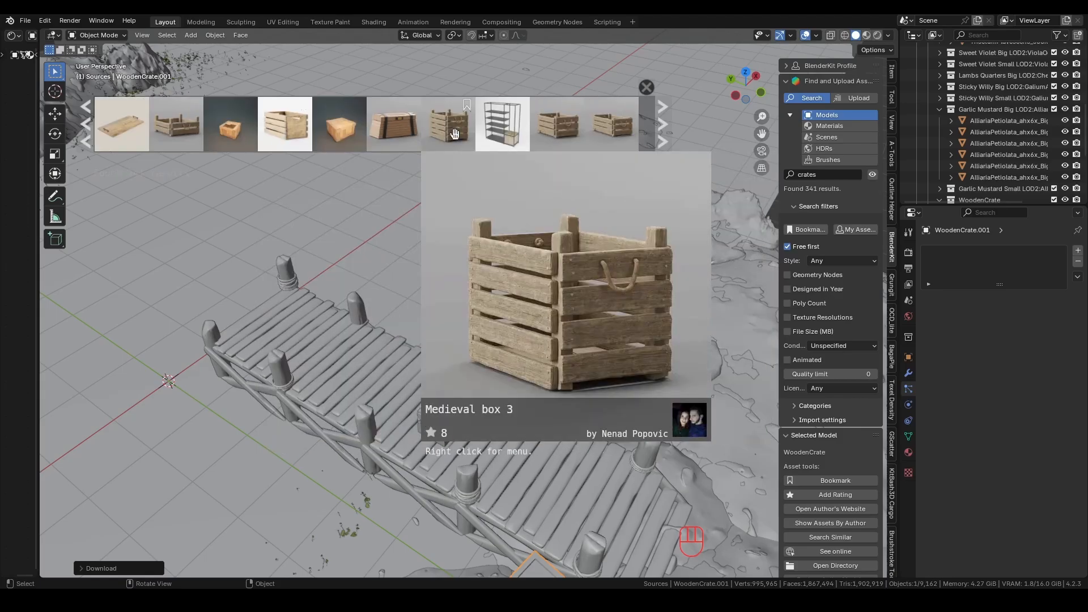
# Place a medieval box beside the chest, rotate it about Z, scale it to about 1.29 and duplicate it beside the shore crate
pyautogui.moveTo(454, 133); pyautogui.dragTo(449, 400)
pyautogui.keyDown('shift'); pyautogui.moveTo(512, 358); pyautogui.dragTo(535, 346, button='middle'); pyautogui.keyUp('shift')
pyautogui.press('r')
pyautogui.press('z')
pyautogui.press('g')
pyautogui.scroll(2, 377, 224)
pyautogui.press('s')
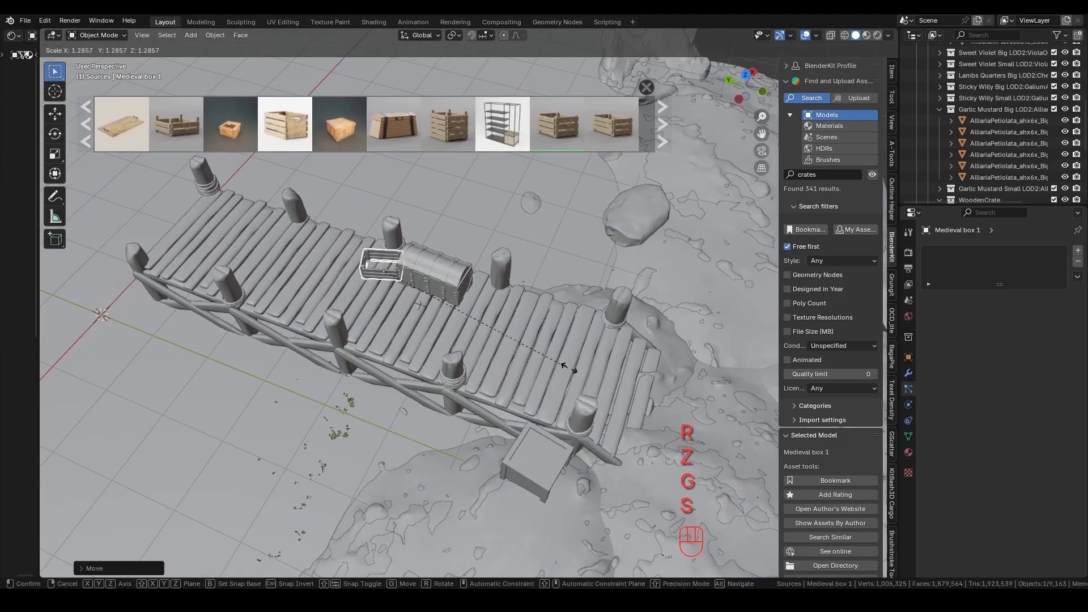
pyautogui.click(567, 367)
pyautogui.hotkey('shift', 'd')
pyautogui.click(543, 478)
# Search the BlenderKit models for "barrel" and place a barrel beside the crate on the shore
pyautogui.click(824, 173)
pyautogui.write('barrel')
pyautogui.press('Return')
pyautogui.moveTo(387, 136)
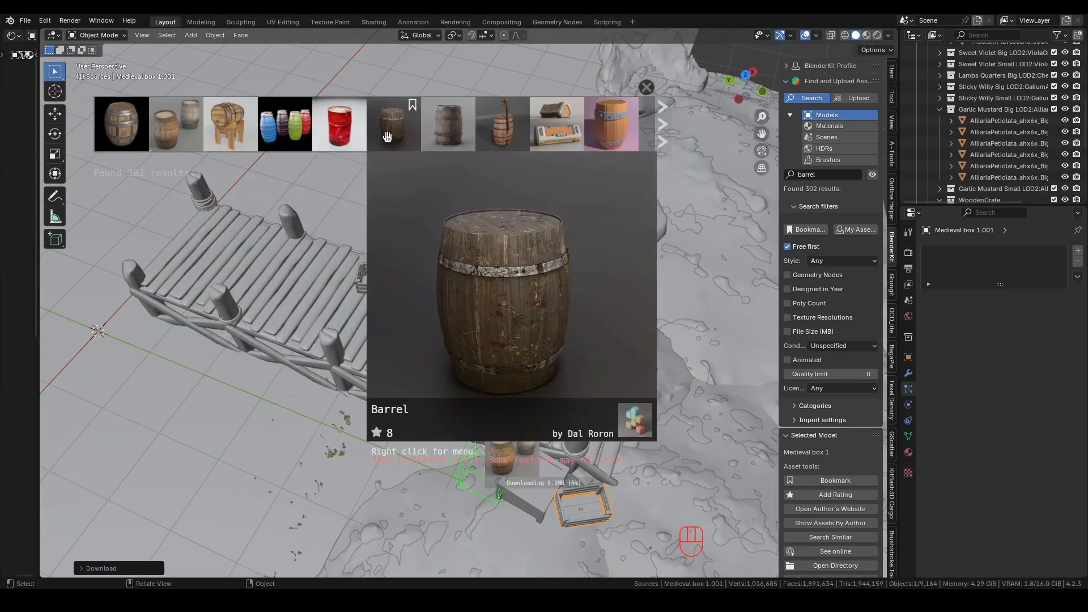
pyautogui.scroll(-5, 387, 136)
# Try placing the Photoscanned Old Wooden Barrel Planter on the middle of the bridge deck
pyautogui.moveTo(340, 125); pyautogui.dragTo(278, 257)
pyautogui.moveTo(339, 134)
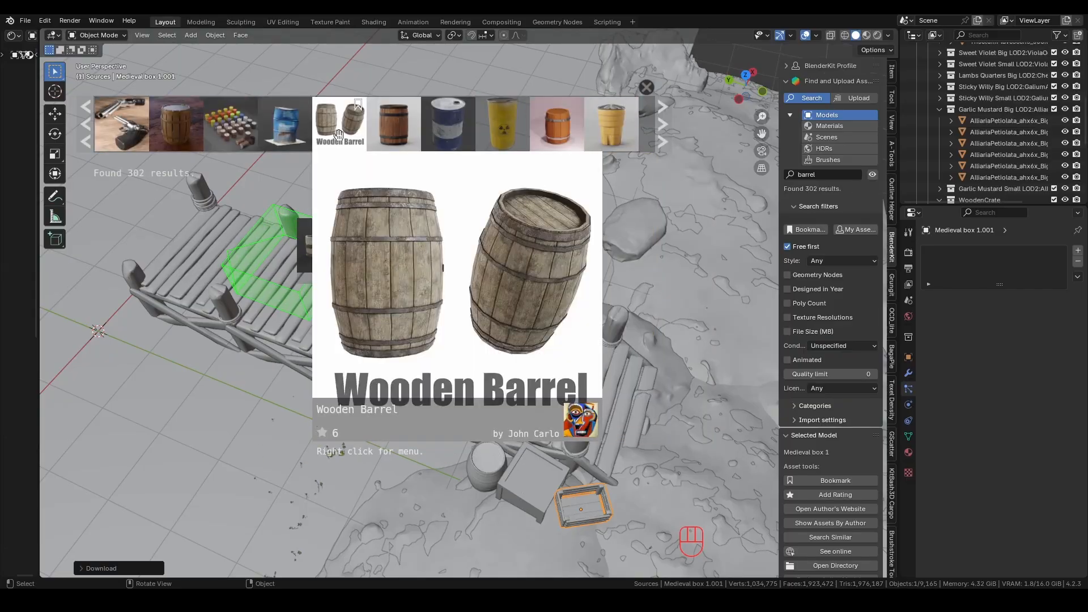
pyautogui.keyDown('shift'); pyautogui.moveTo(363, 284); pyautogui.dragTo(372, 303, button='middle'); pyautogui.keyUp('shift')
pyautogui.scroll(4, 372, 303)
pyautogui.scroll(-2, 492, 126)
# Place the Medieval barrel ver02 at the bridge's far end, clear its rotation and move it into position
pyautogui.moveTo(492, 126)
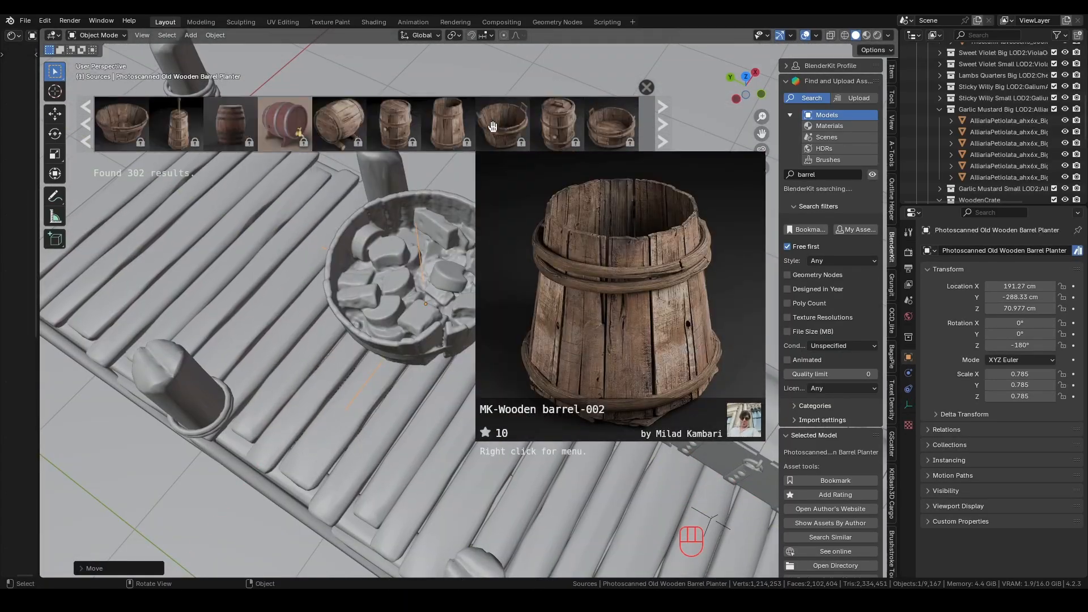
pyautogui.scroll(-4, 431, 317)
pyautogui.moveTo(340, 121); pyautogui.dragTo(314, 336)
pyautogui.hotkey('alt', 'r')
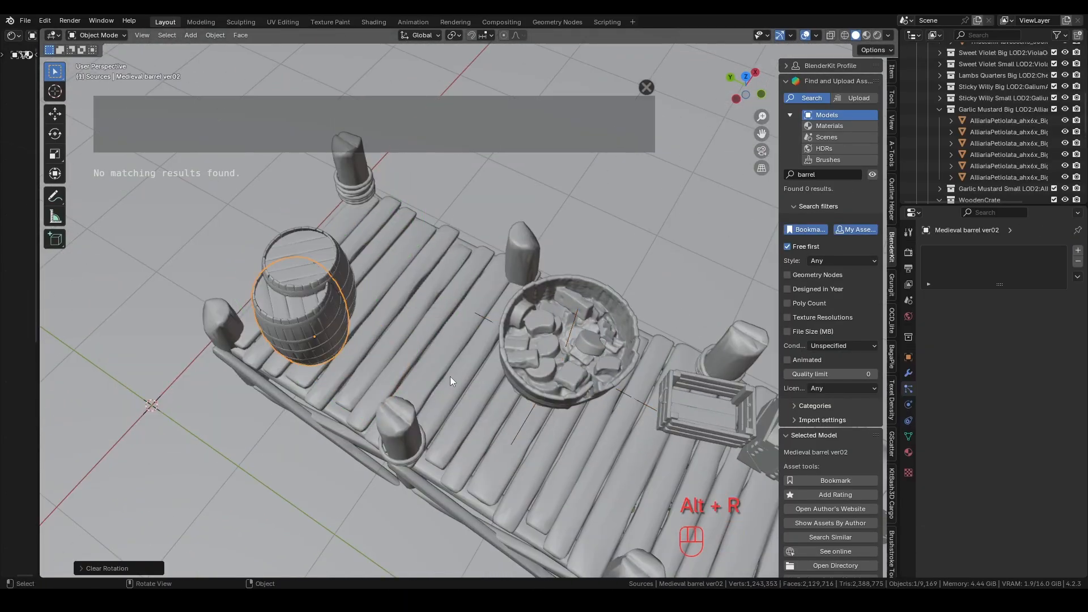
pyautogui.press('g')
pyautogui.click(456, 351)
# Move the medieval box horizontally and vertically so it sits on top of the barrel at the bridge's far end
pyautogui.scroll(-5, 468, 295)
pyautogui.scroll(-3, 663, 246)
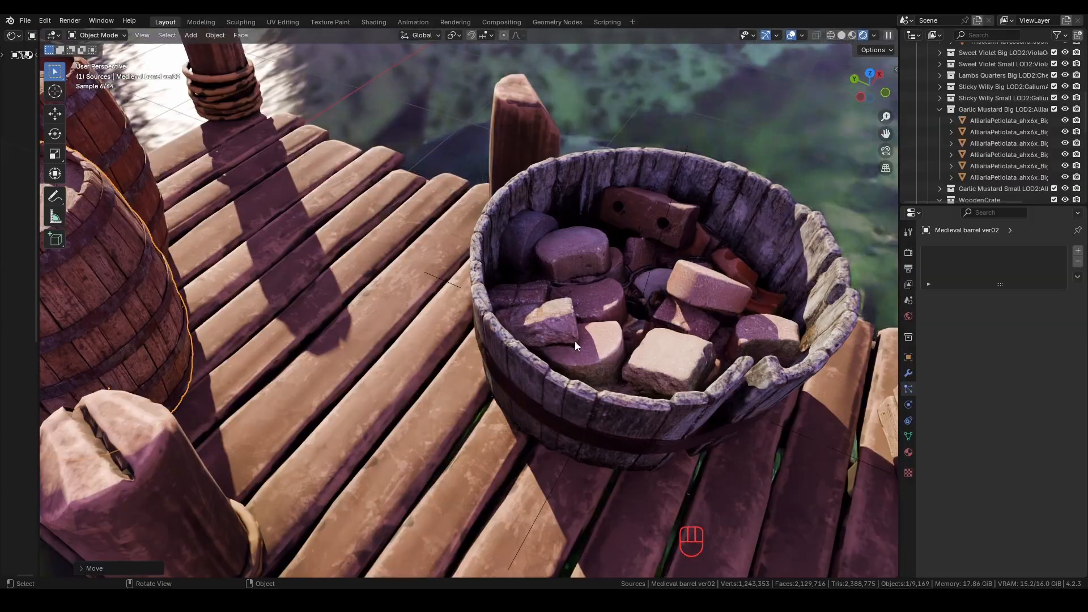
pyautogui.press('g')
pyautogui.hotkey('shift', 'z')
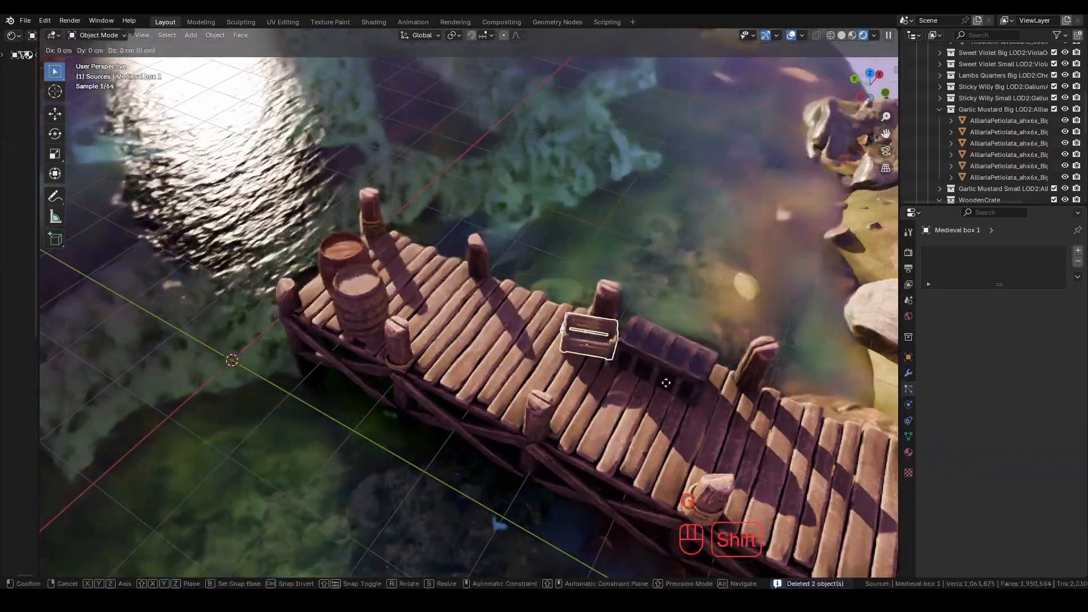
pyautogui.press('g')
pyautogui.press('z')
pyautogui.click(543, 489)
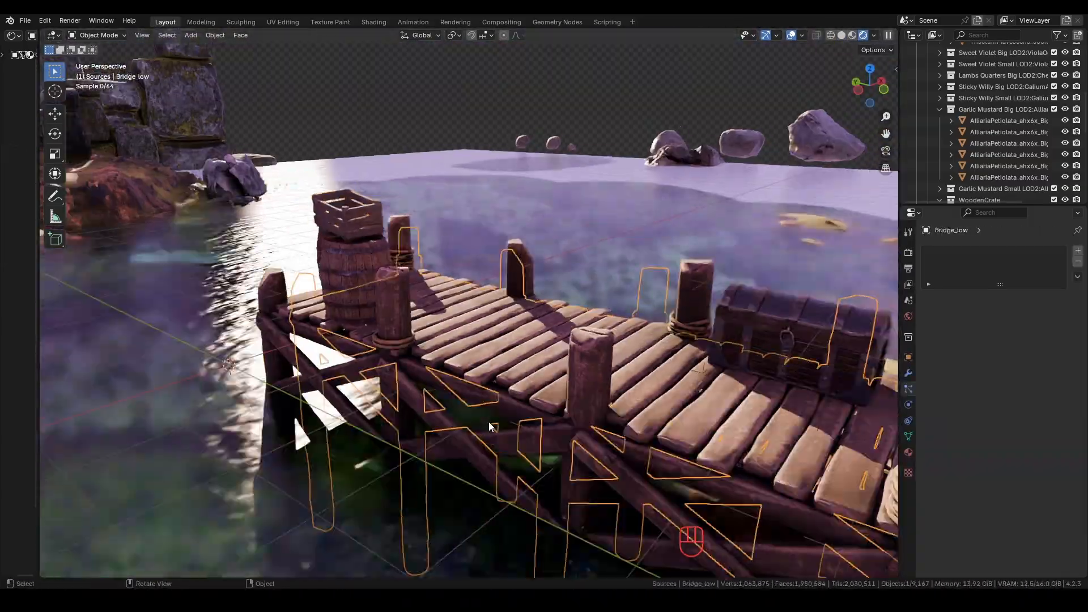
# Duplicate linked wooden pieces in Bridge_low's mesh to build a tall post with a crossbeam and diagonal brace at the far end
pyautogui.press('Tab')
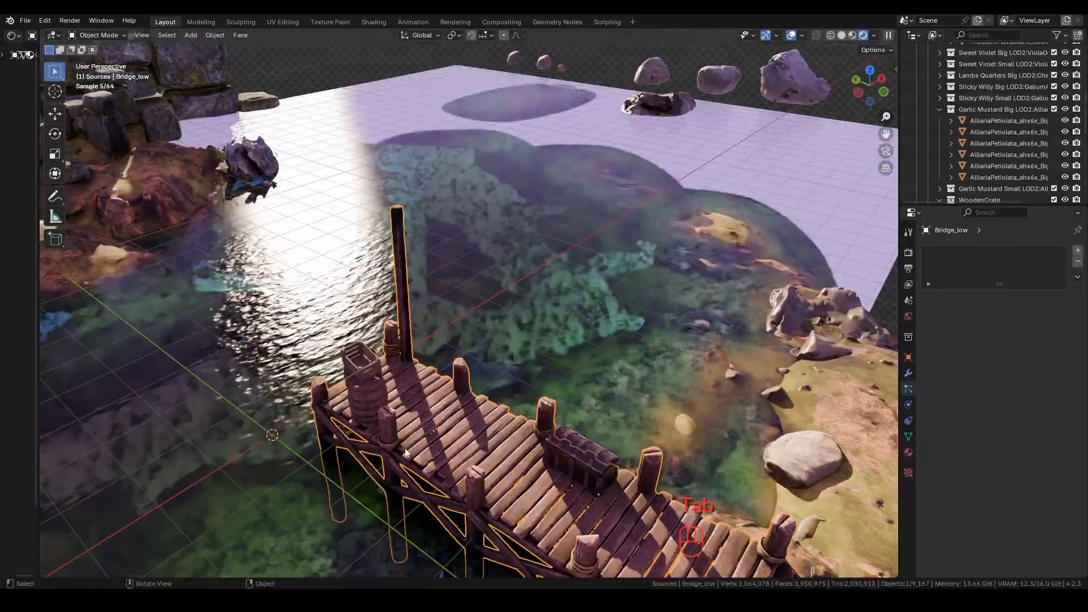
pyautogui.press('l')
pyautogui.hotkey('shift', 'd')
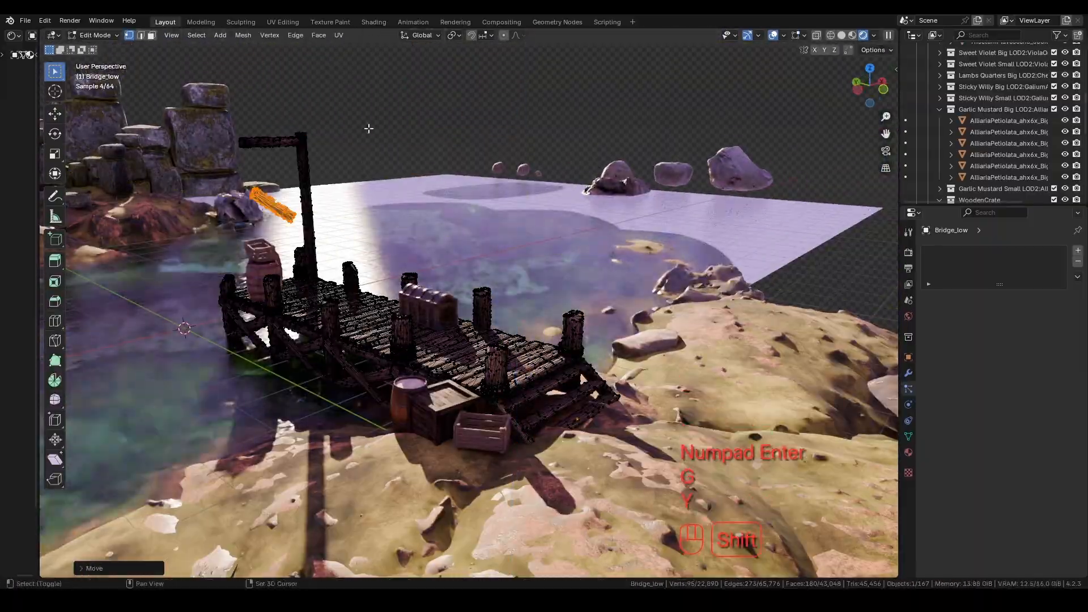
pyautogui.press('Tab')
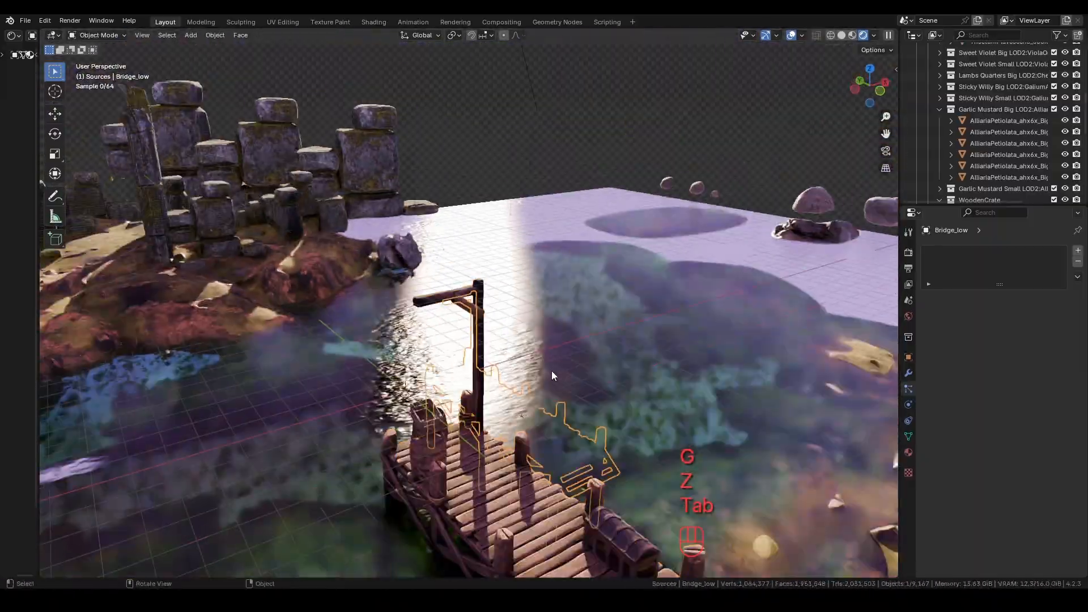